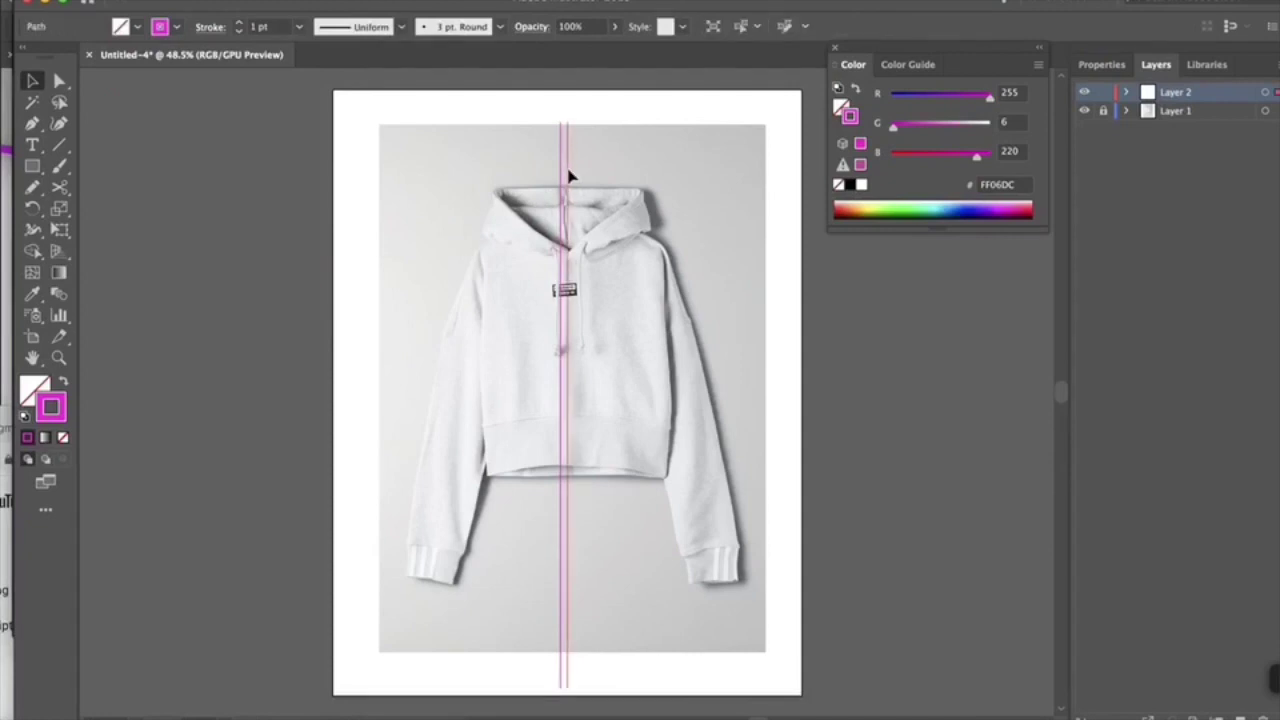
- Trace the left half of the hood's outer edge with the Pen tool, from the centre line down to the shoulder
scroll(597, 363, up, 3)
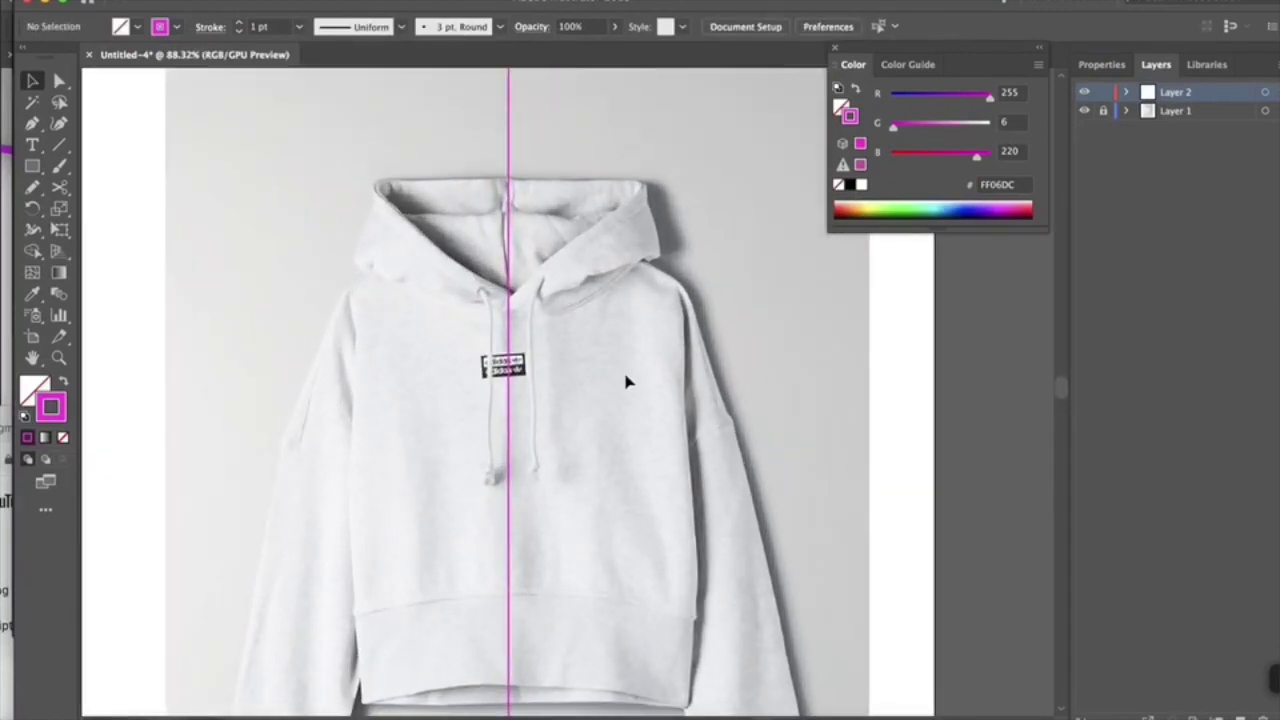
click(378, 190)
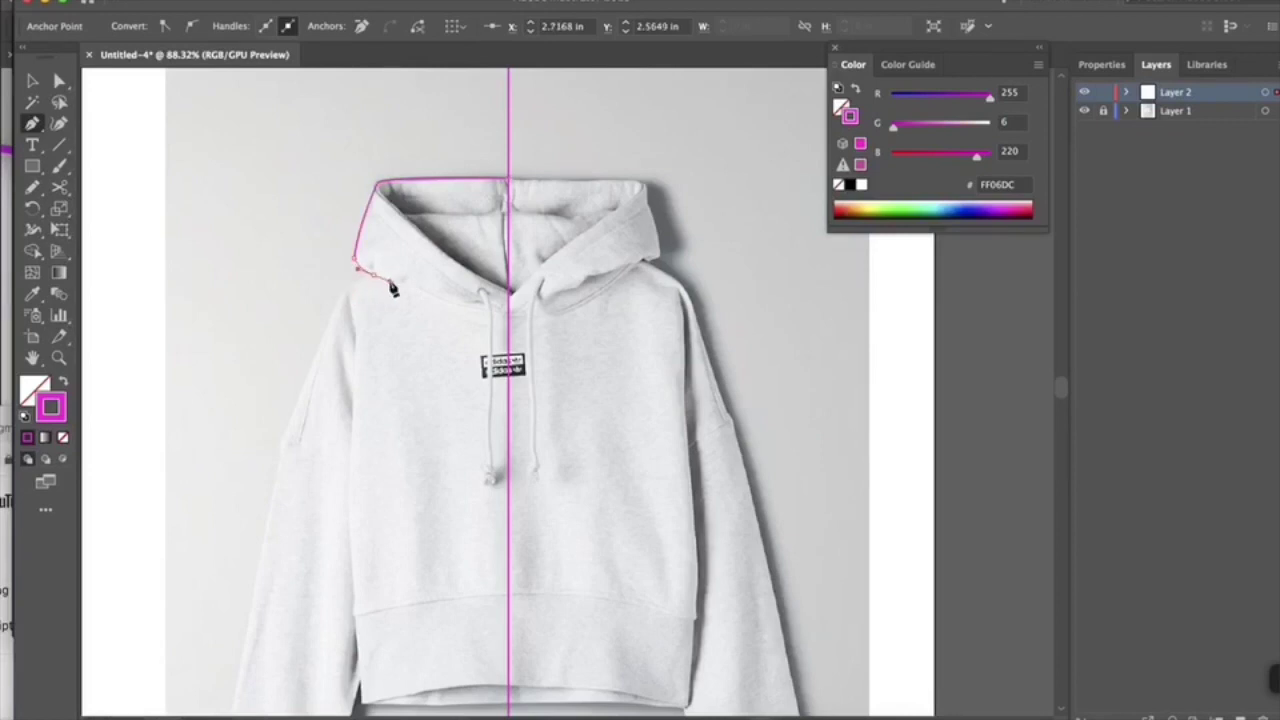
click(342, 300)
scroll(338, 306, up, 3)
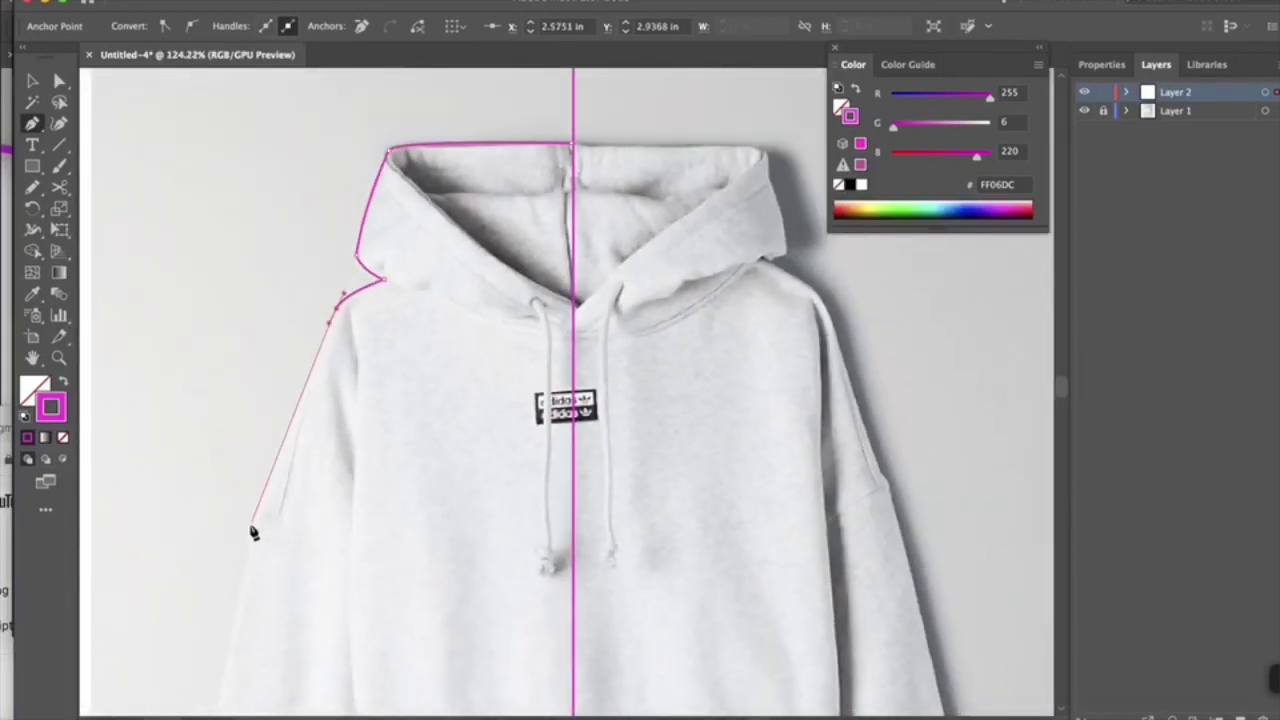
- Continue the outline down the left sleeve's outer edge, around the cuff and up the inner edge to the body
scroll(253, 543, down, 3)
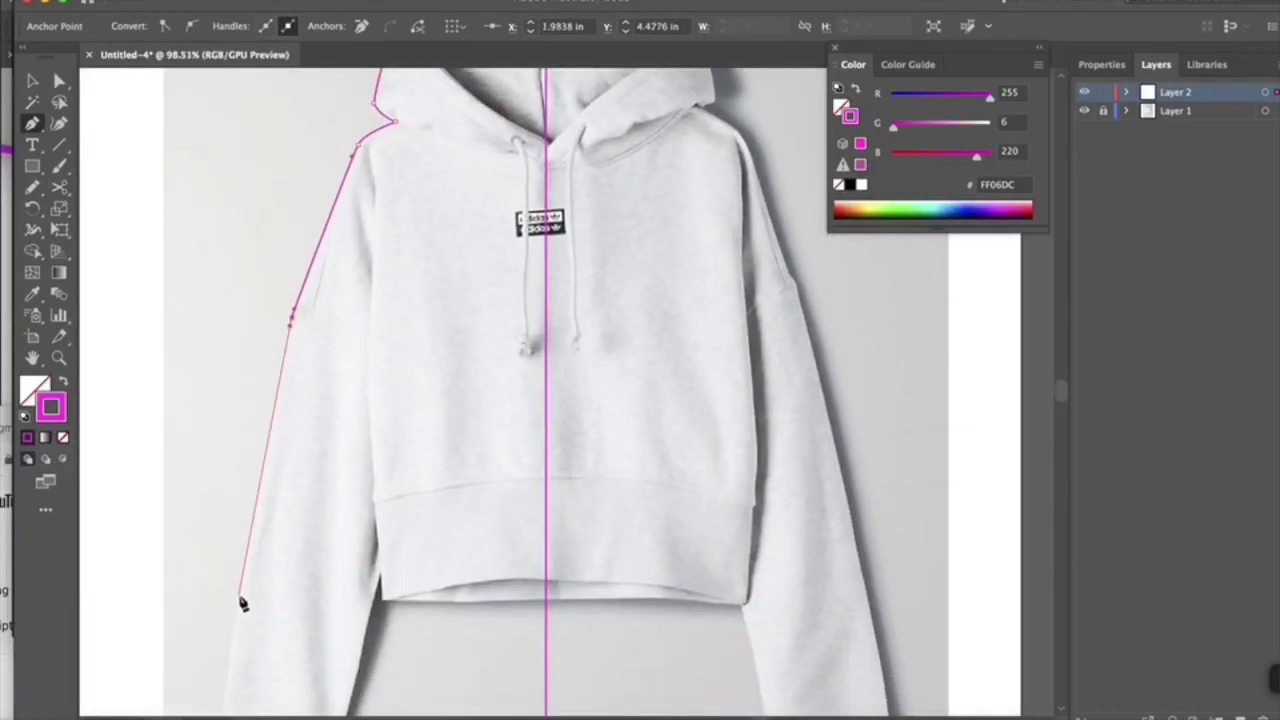
scroll(255, 614, up, 4)
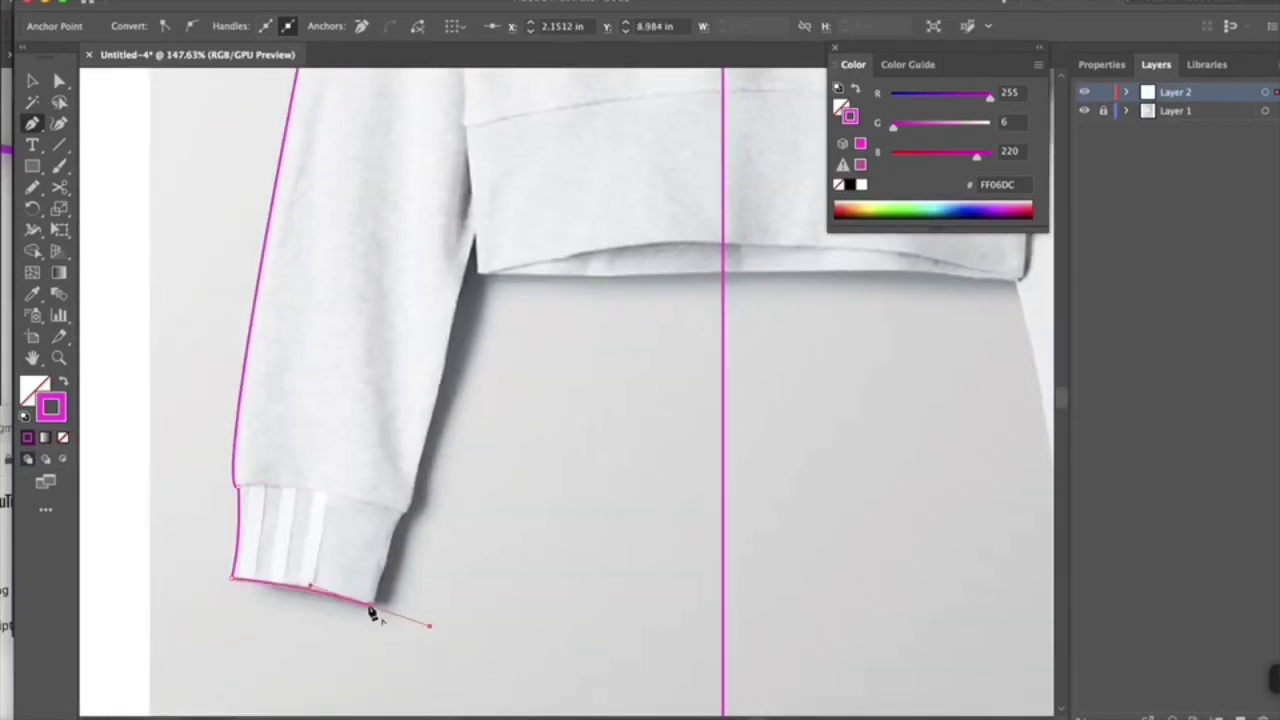
scroll(397, 533, up, 2)
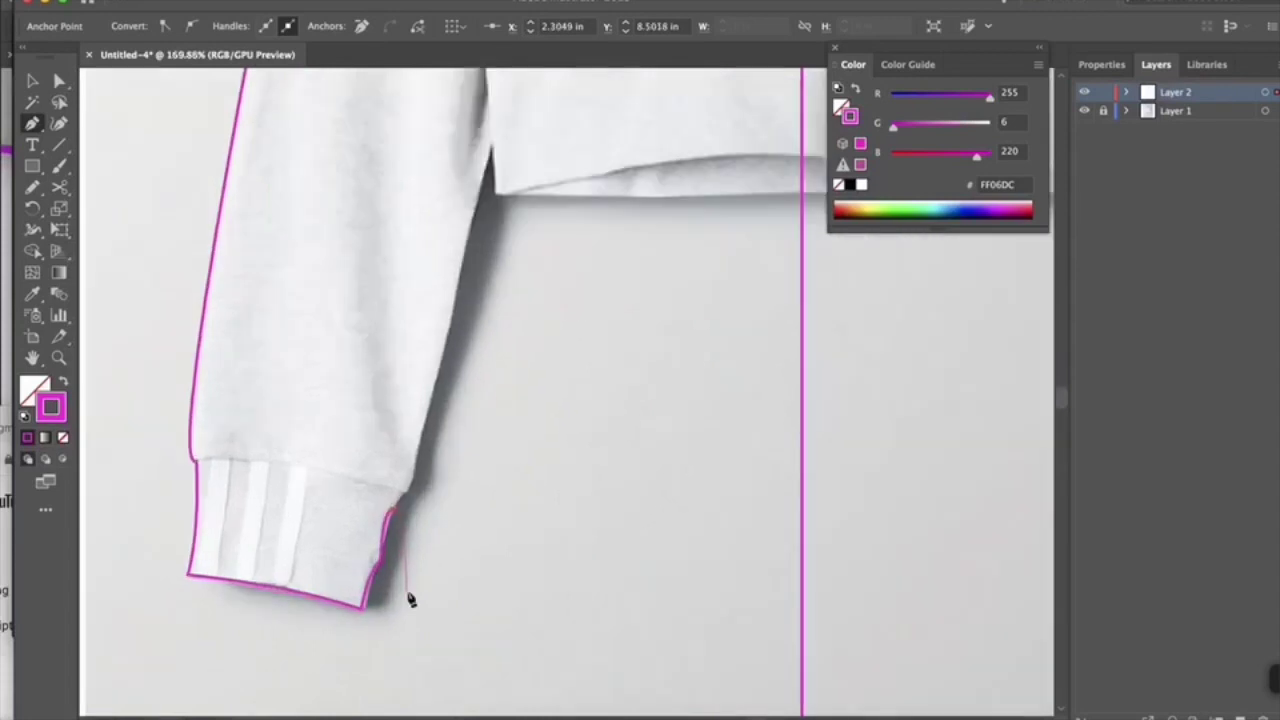
scroll(433, 465, down, 2)
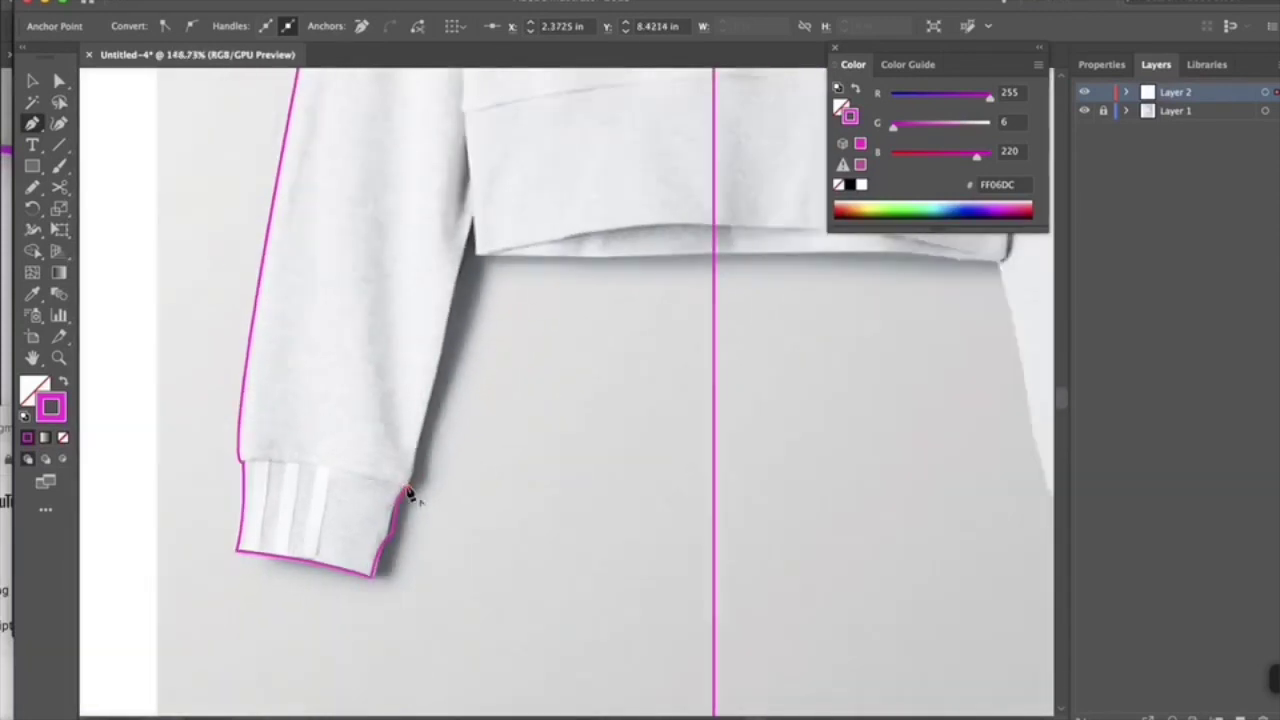
scroll(465, 260, down, 3)
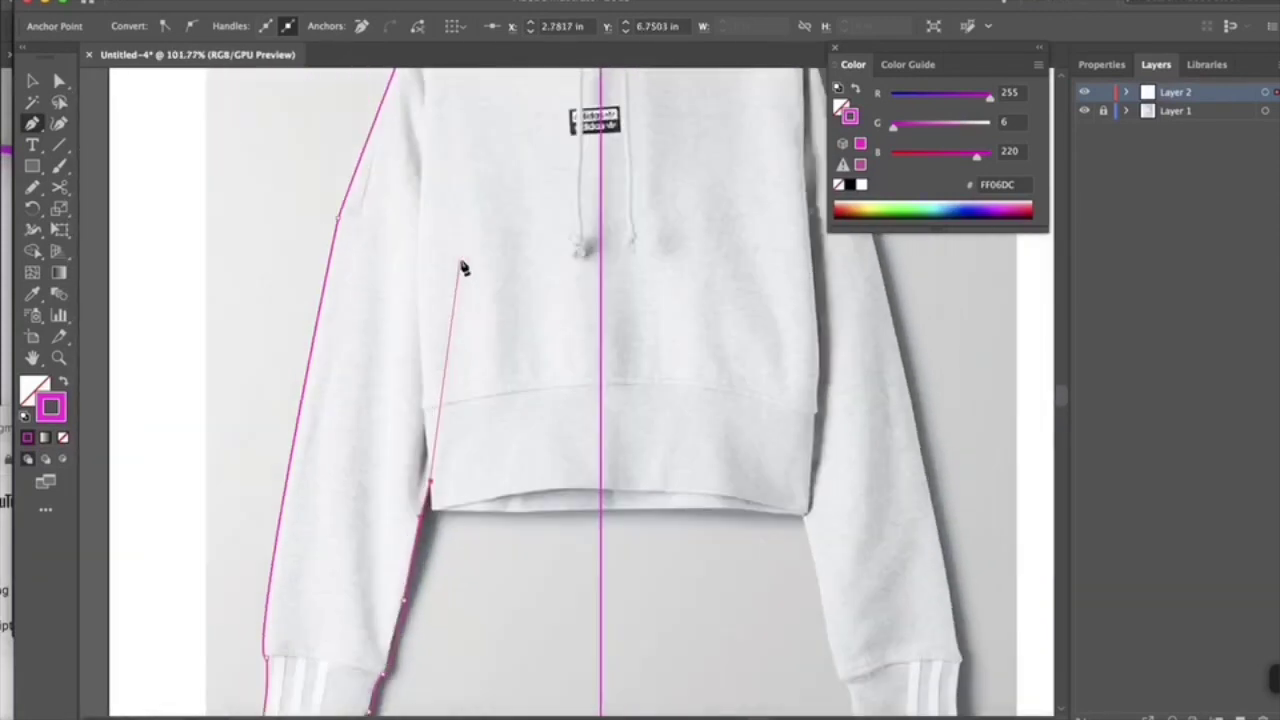
scroll(410, 463, up, 2)
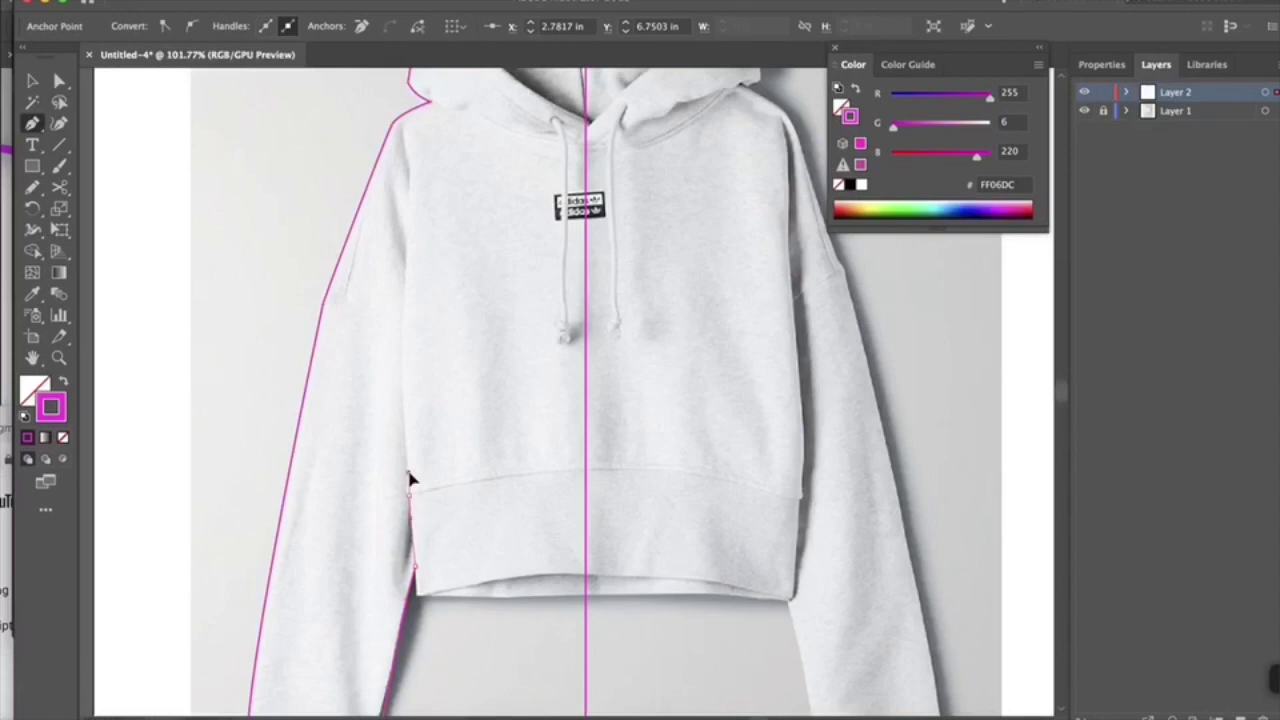
scroll(410, 480, up, 3)
scroll(417, 385, up, 5)
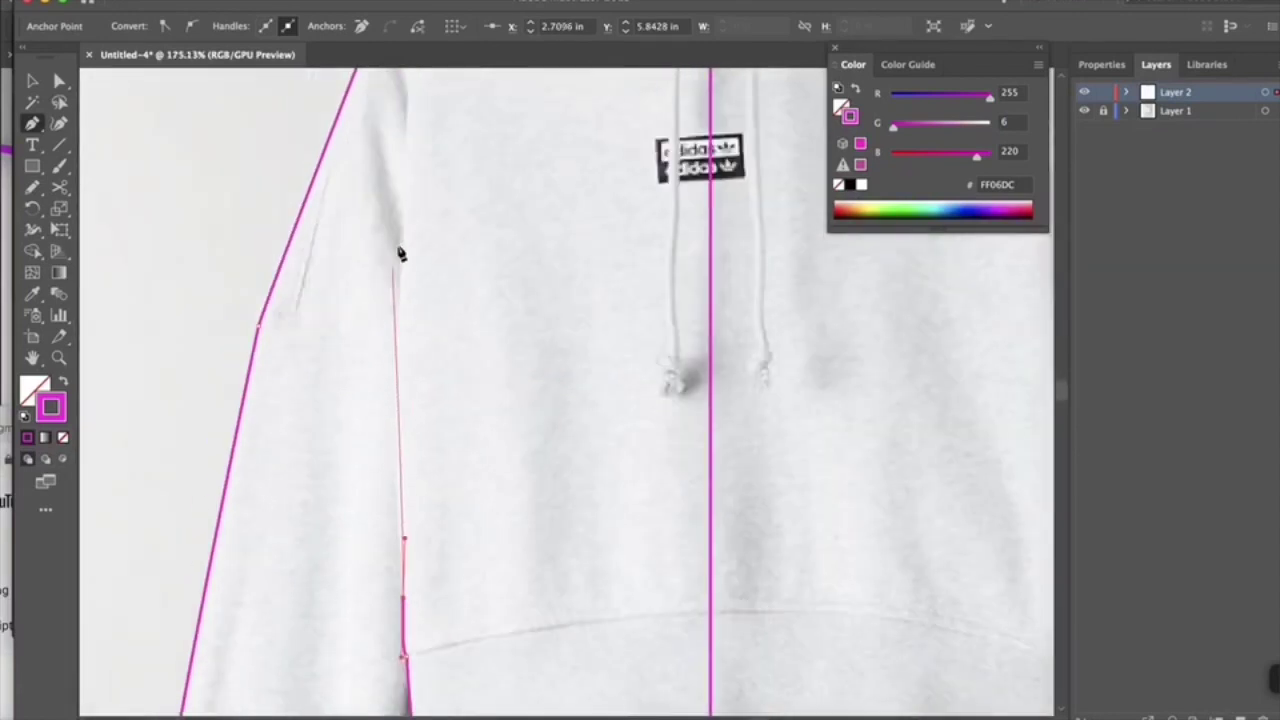
scroll(391, 443, down, 5)
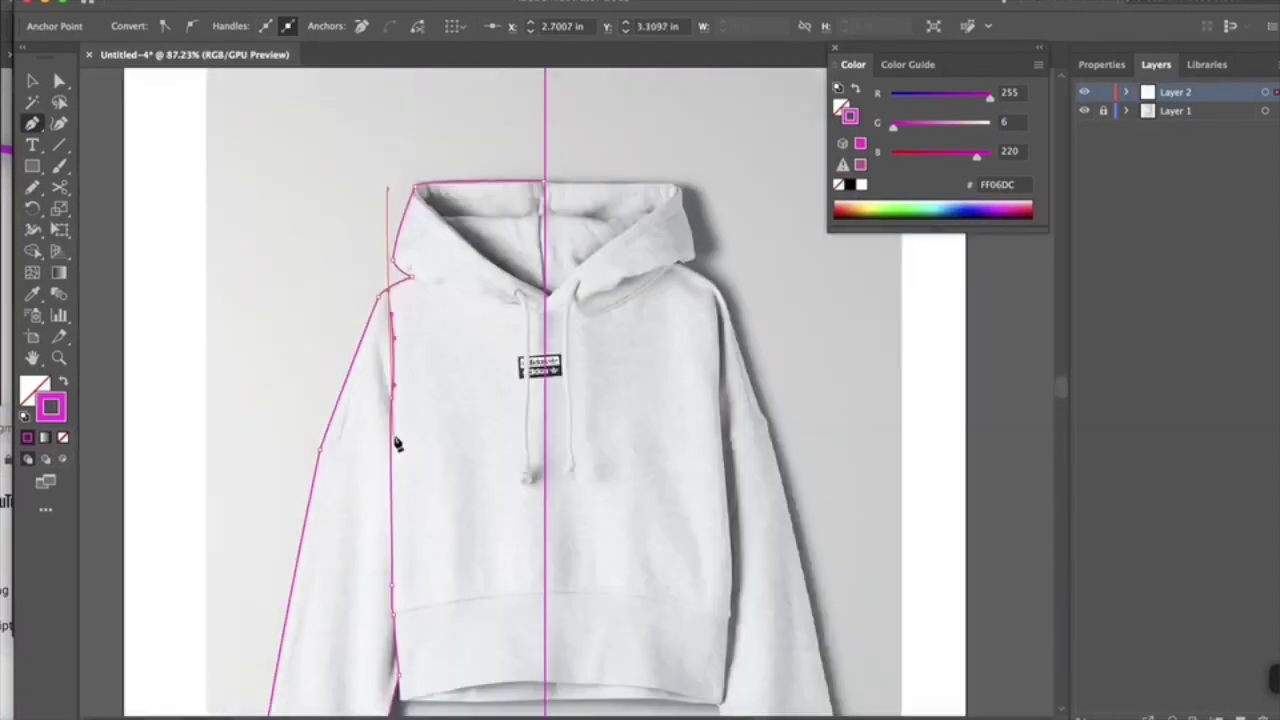
- Trace the straight bottom edge and the curved front edge of the hem from the left corner to the centre line
scroll(370, 610, up, 5)
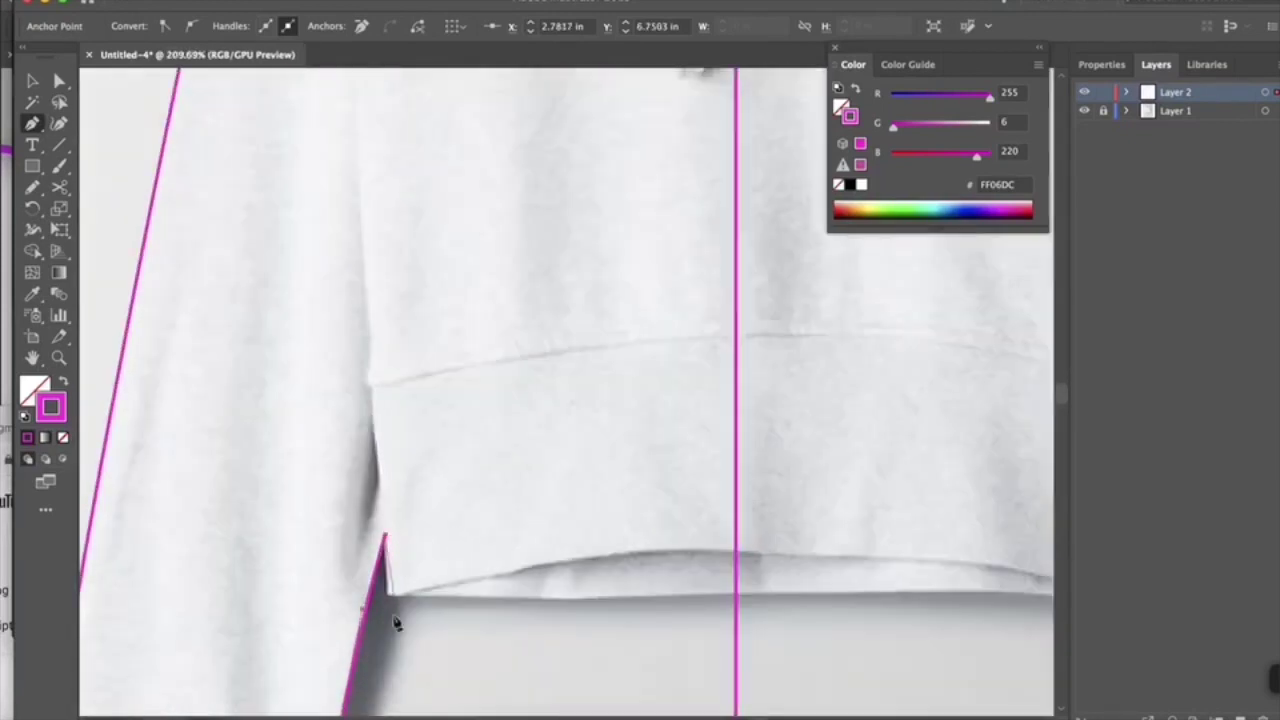
scroll(397, 623, down, 4)
scroll(454, 600, up, 2)
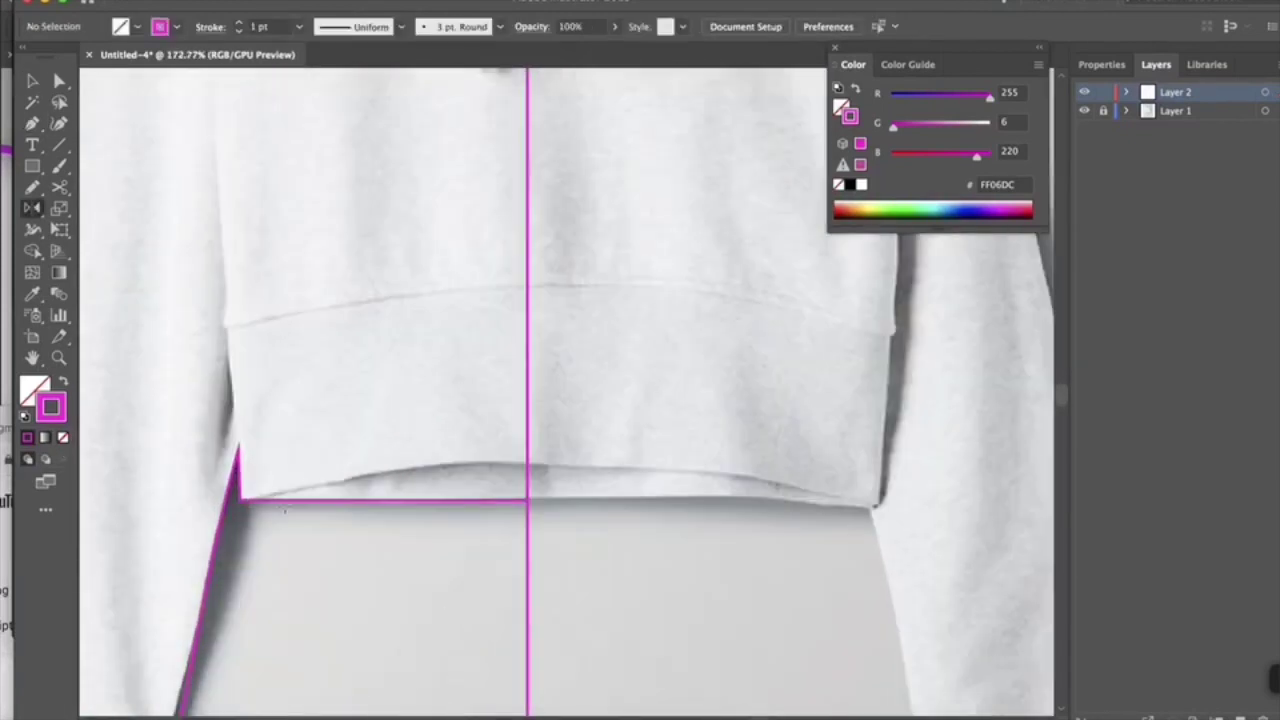
drag(663, 472, 665, 474)
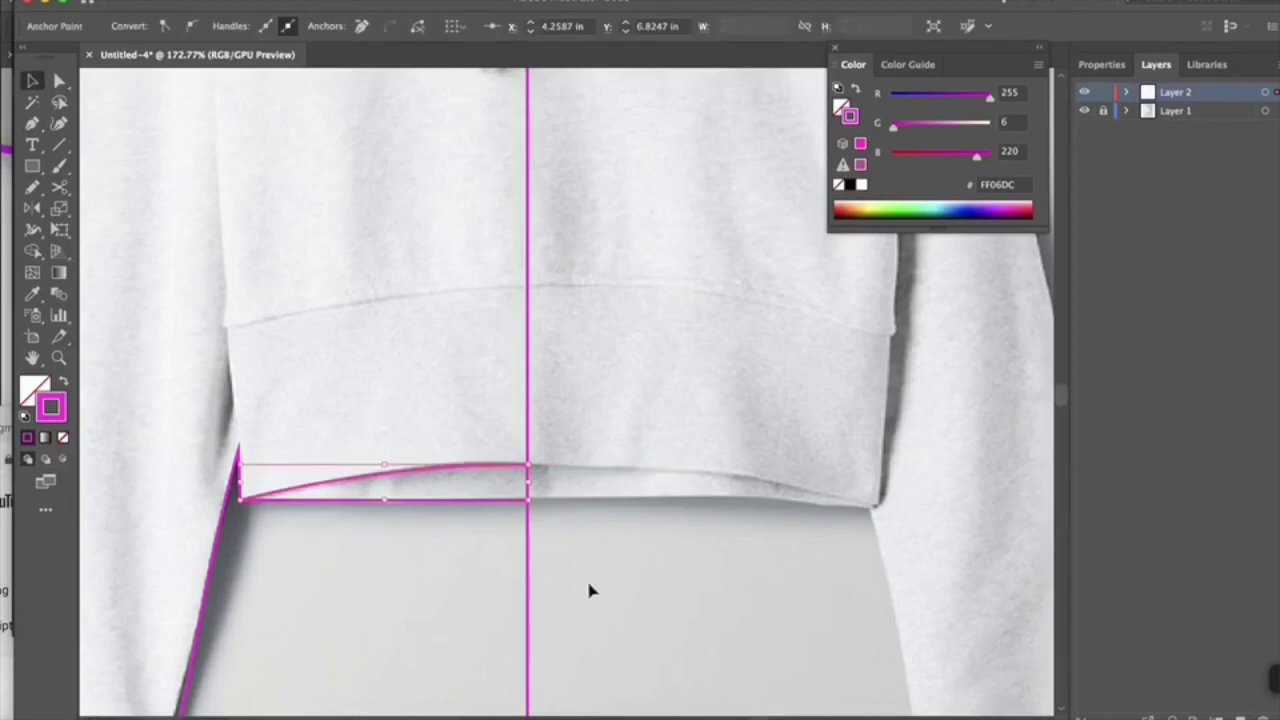
- Trace the body's left side seam from the hem up to the shoulder and give it a width profile tapered at both ends
scroll(587, 585, down, 2)
scroll(500, 595, up, 3)
click(427, 470)
drag(427, 470, 408, 232)
scroll(408, 232, up, 1)
drag(420, 155, 427, 283)
scroll(427, 283, down, 2)
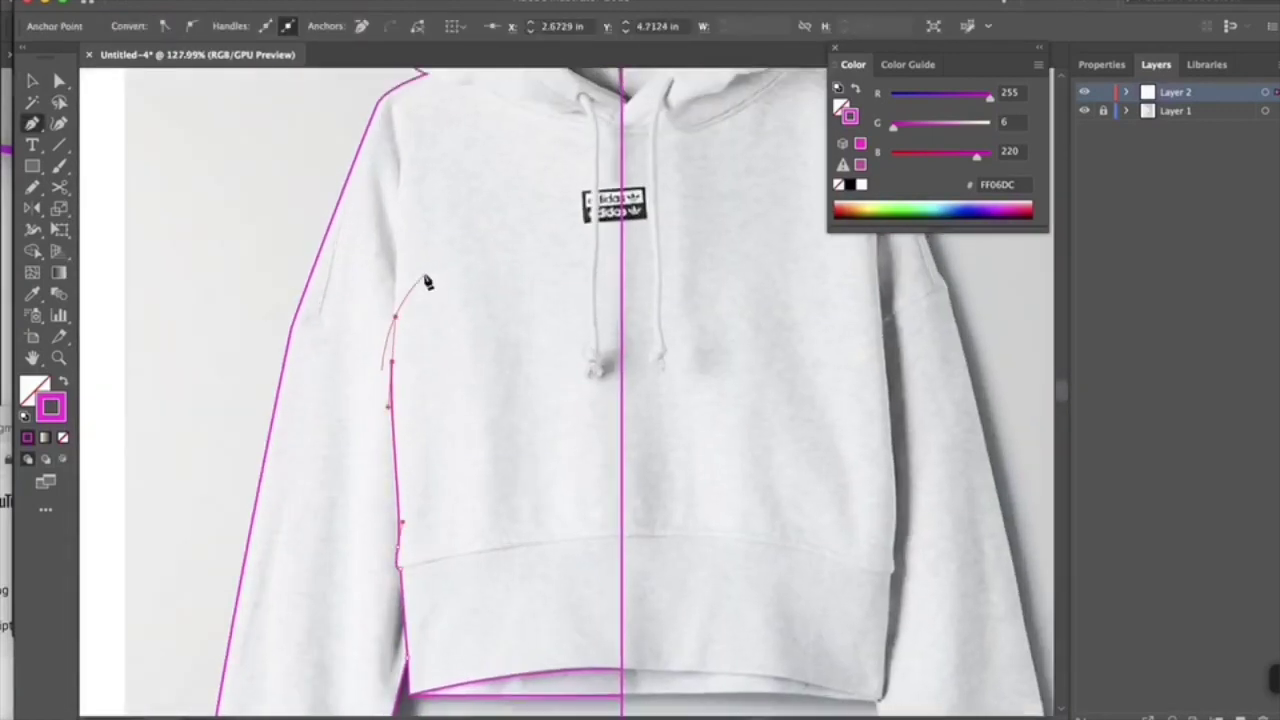
key(v)
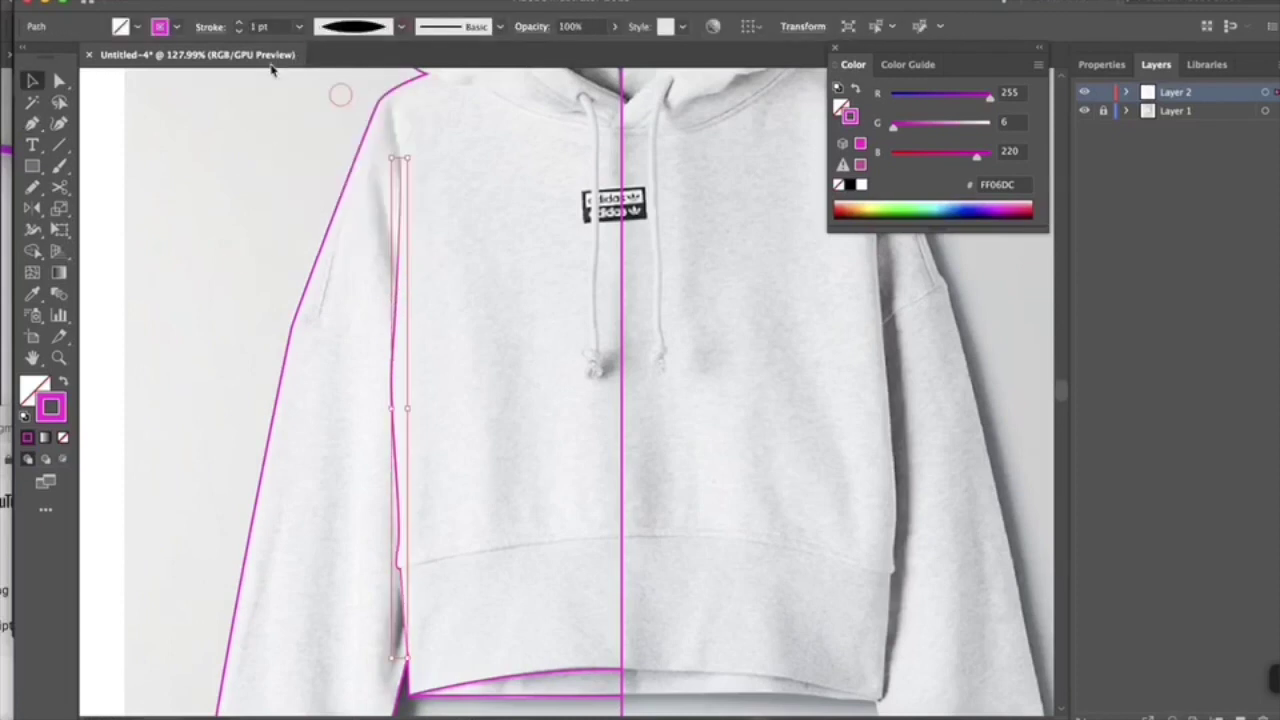
click(325, 88)
- Draw a short armhole fold on the left sleeve with a 0.5 pt tapered stroke, 6D6D6D grey fill and 74% opacity
scroll(337, 304, up, 1)
scroll(380, 335, up, 2)
key(n)
drag(407, 363, 381, 263)
key(v)
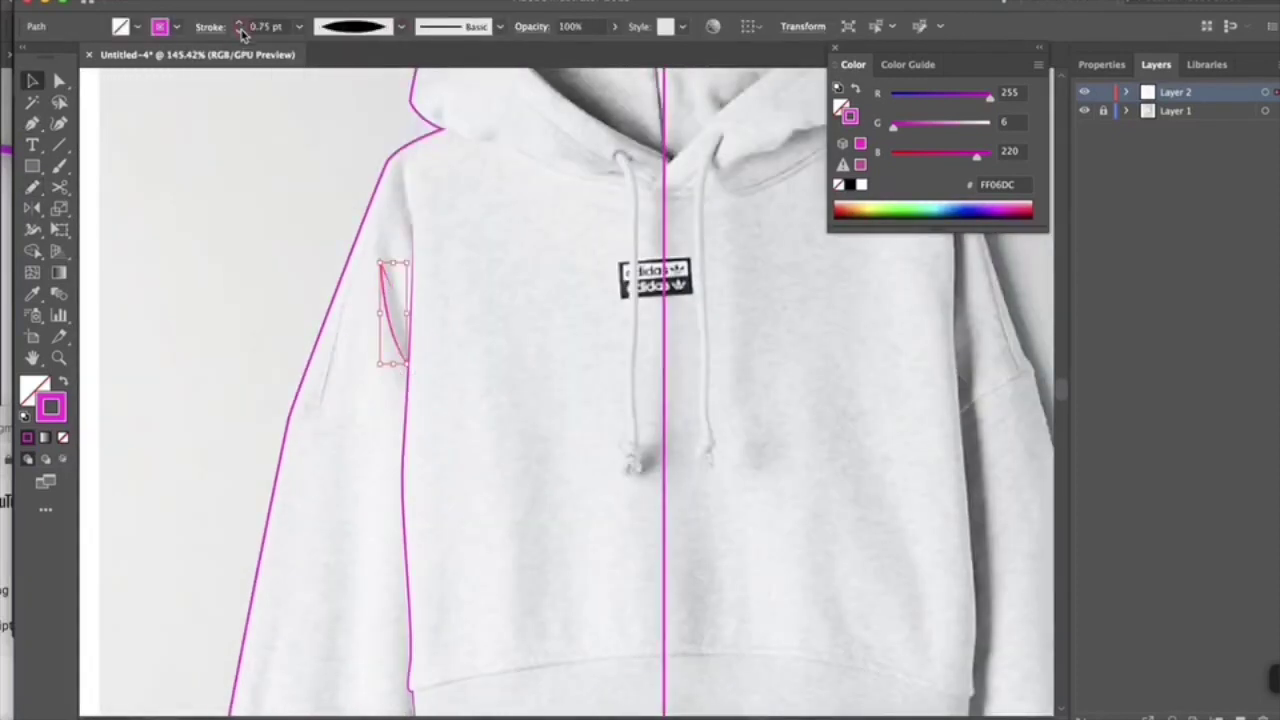
double_click(33, 390)
click(1114, 57)
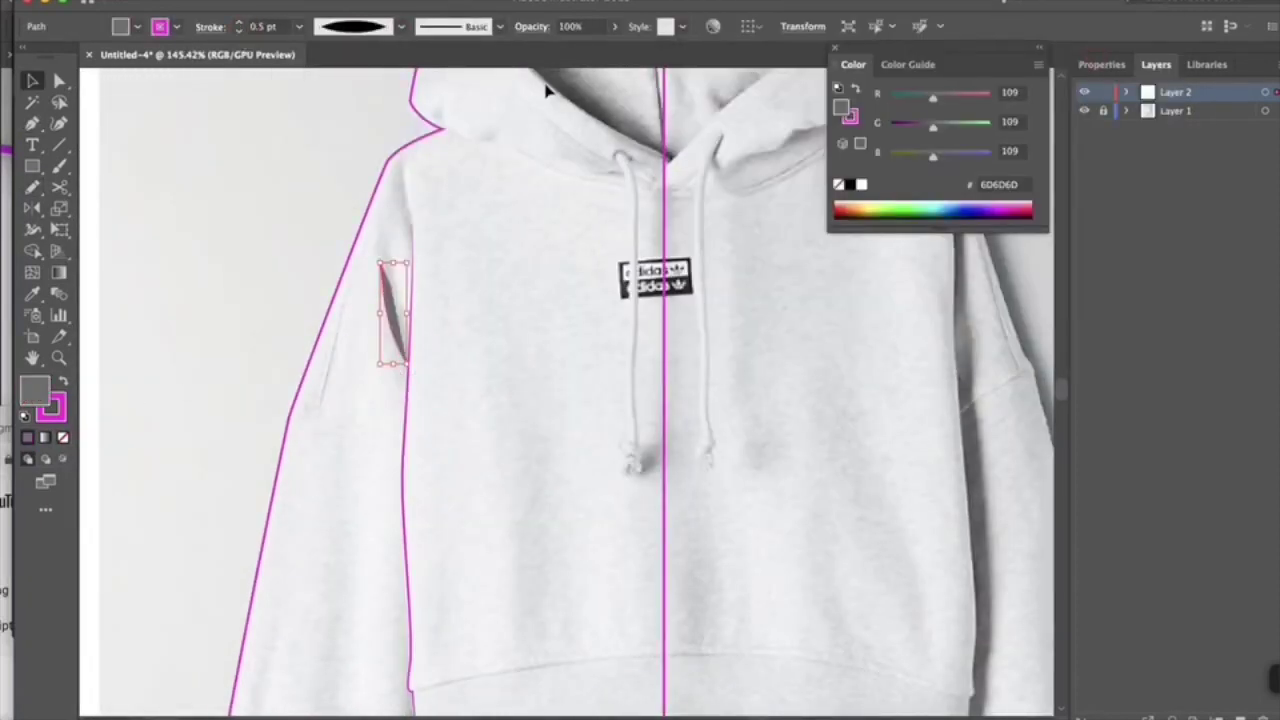
click(453, 153)
- Draw a long grey-filled fold from the left armhole down to the waistband and set its opacity to 50%
scroll(420, 285, down, 6)
key(n)
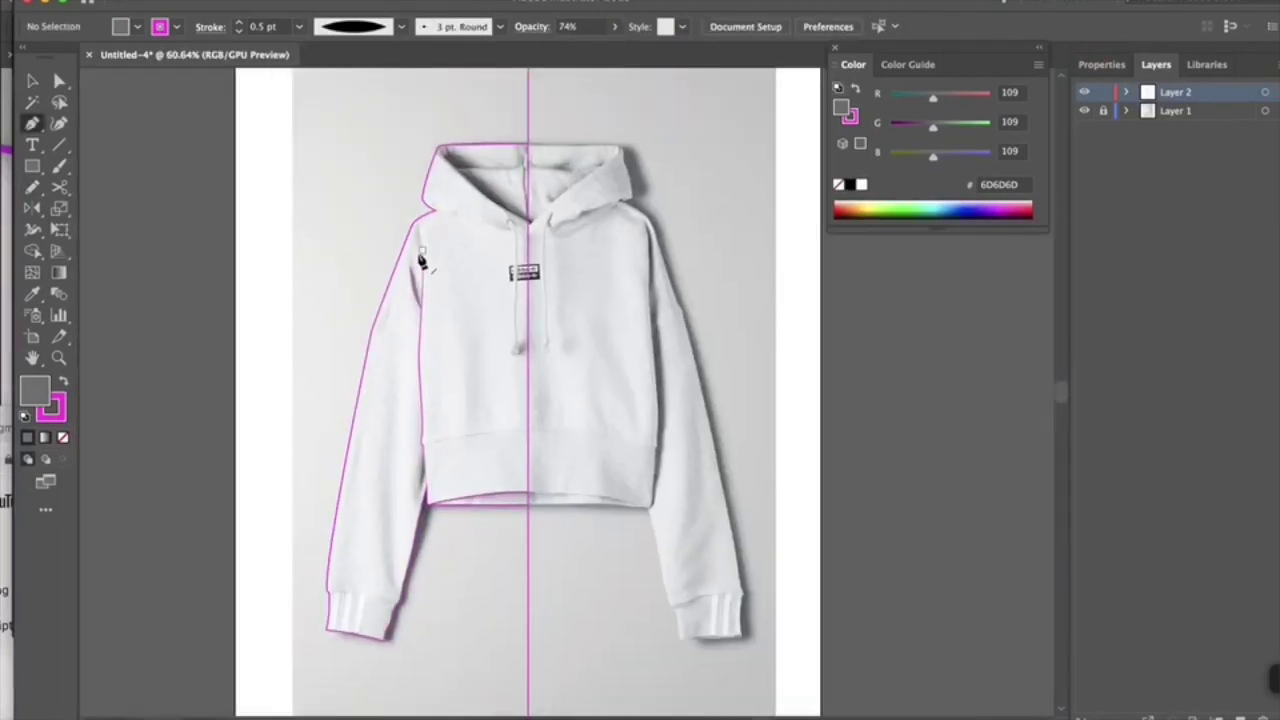
drag(445, 263, 474, 455)
key(v)
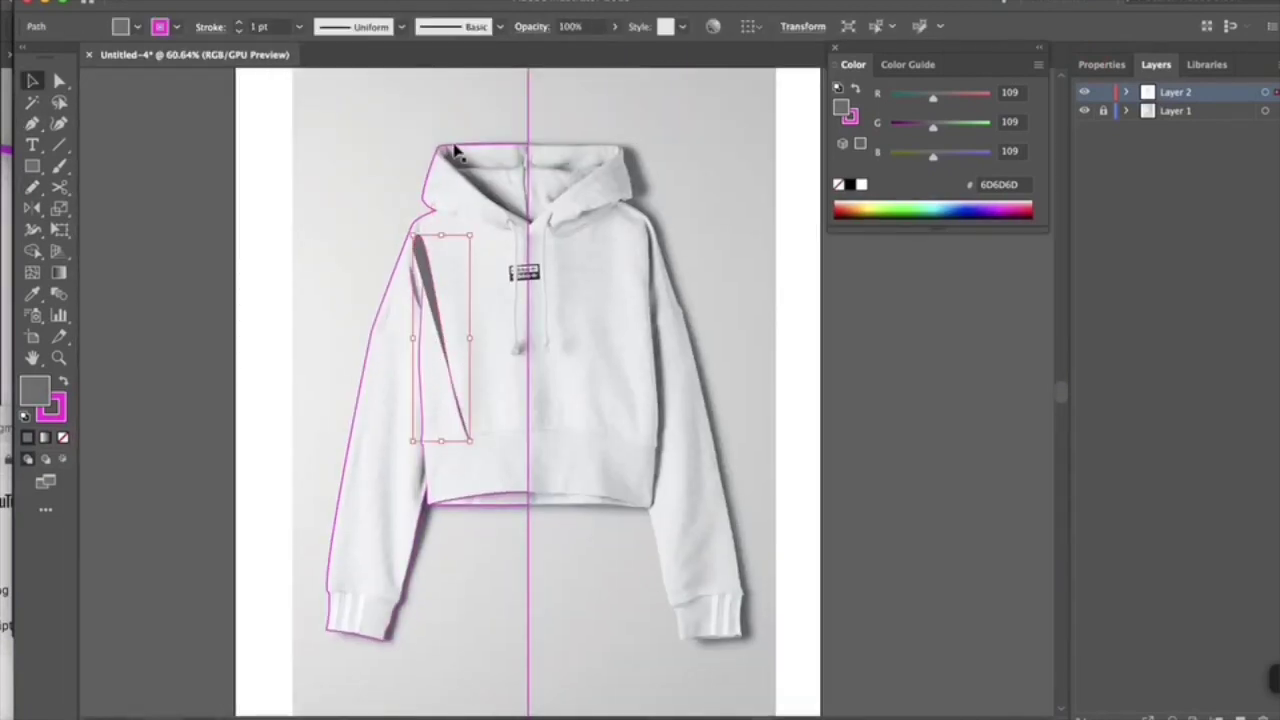
key(Delete)
- Draw the seam line across the top of the left cuff without a fill
scroll(400, 434, up, 5)
key(p)
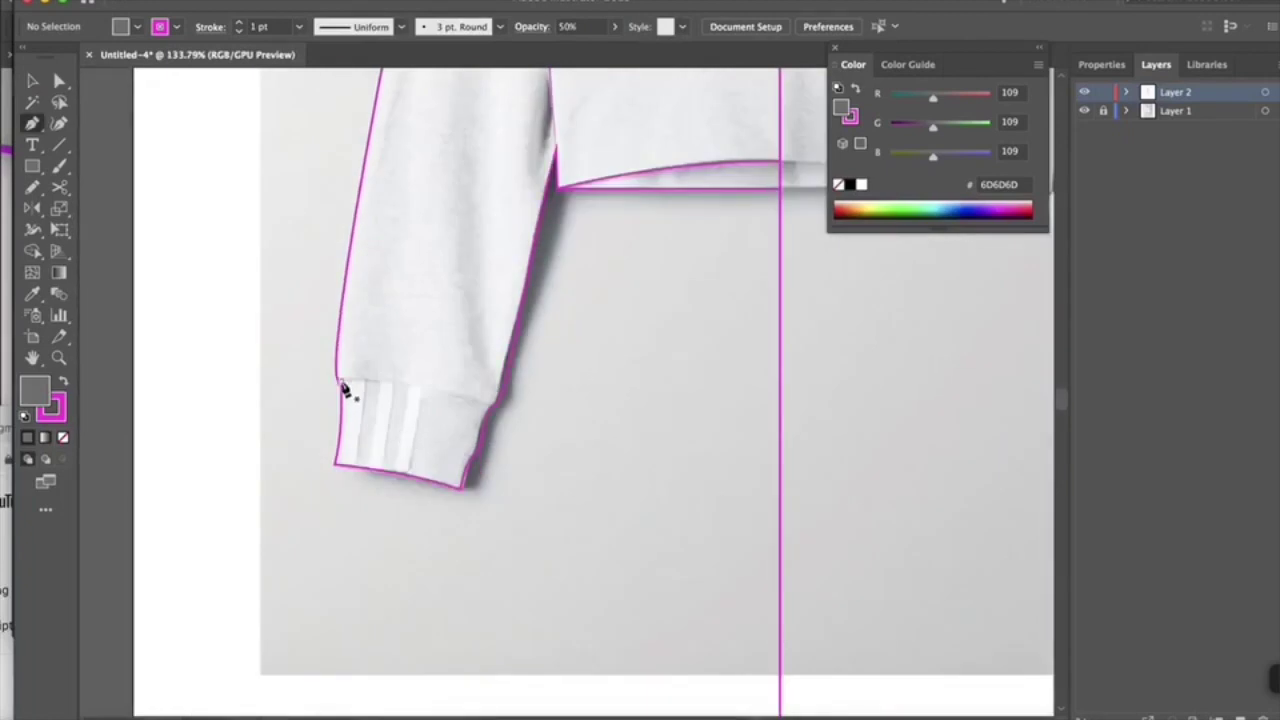
drag(592, 430, 630, 445)
click(63, 437)
scroll(264, 458, down, 5)
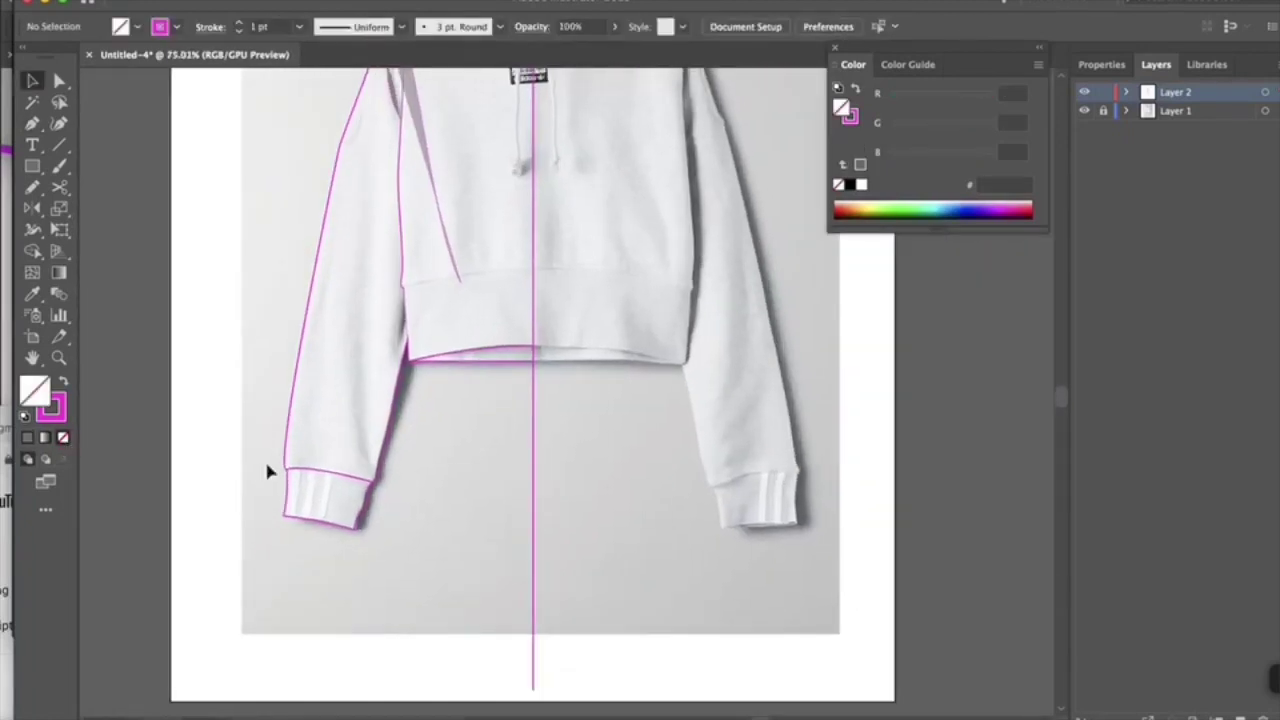
- Draw a long curved fold down the lower left sleeve and copy the body fold's translucent grey appearance onto it
click(359, 241)
click(345, 377)
click(358, 505)
click(33, 294)
click(374, 406)
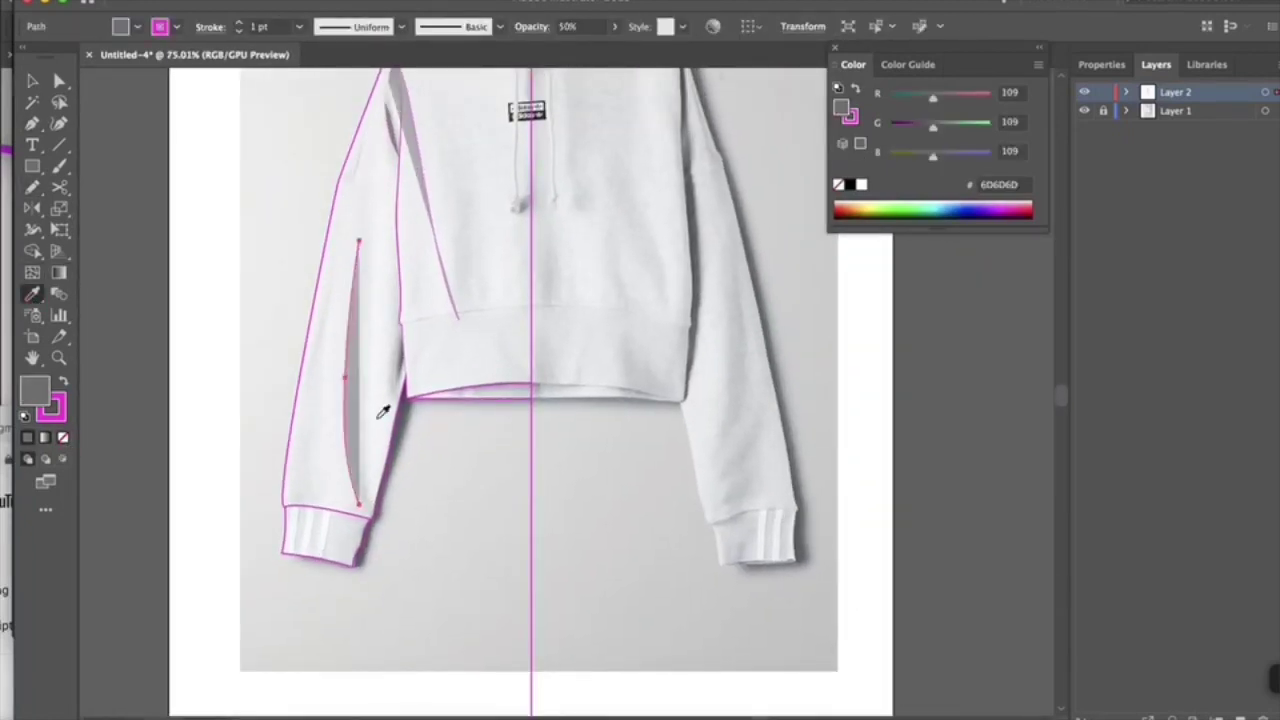
key(v)
click(298, 600)
- Draw two short crease lines above the left cuff and give both a 0.5 pt stroke with a tapered width profile
scroll(295, 571, up, 5)
drag(317, 256, 327, 415)
drag(382, 422, 379, 360)
key(v)
shift+click(313, 309)
click(239, 31)
click(401, 27)
click(340, 83)
- Draw a crease line along the upper left sleeve below the shoulder, with a 0.5 pt stroke and tapered width profile
scroll(261, 588, down, 5)
scroll(352, 380, up, 3)
key(n)
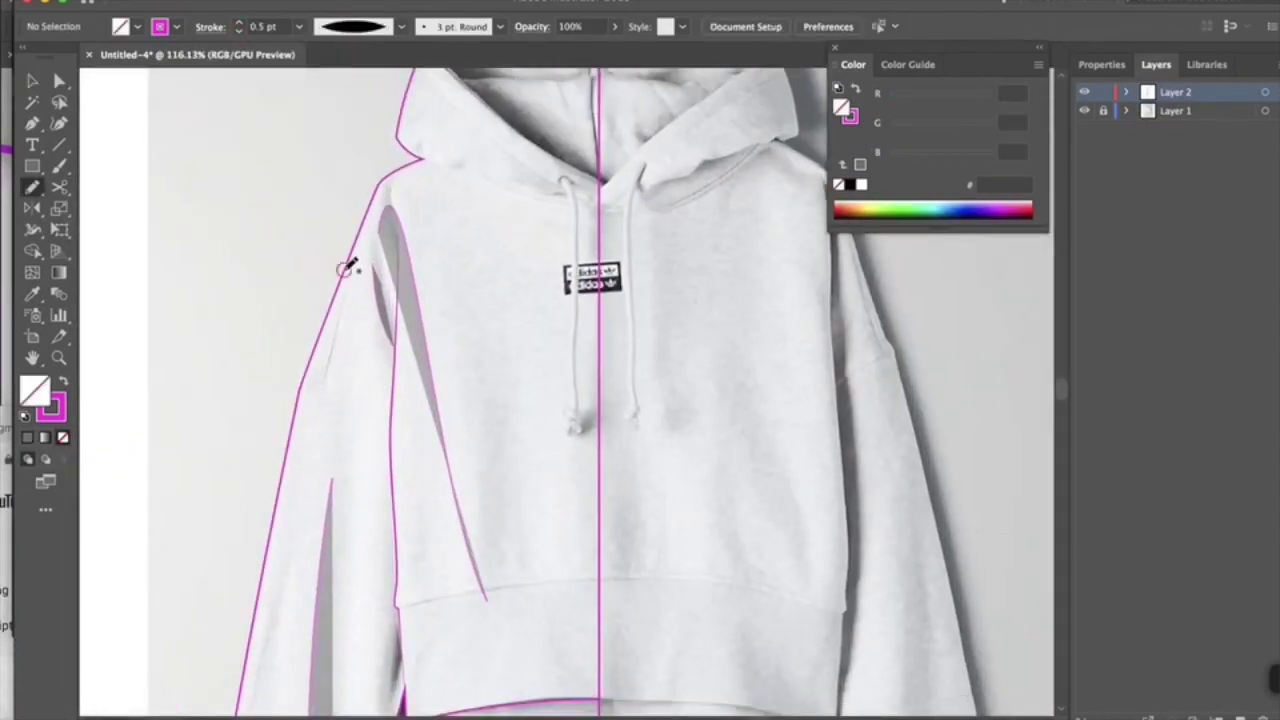
drag(343, 274, 317, 457)
key(v)
click(239, 31)
click(401, 27)
click(340, 83)
key(ctrl+shift+a)
- Trace the curved waistband seam from the left side seam to the centre line
scroll(291, 529, down, 4)
scroll(389, 480, up, 4)
key(p)
click(305, 430)
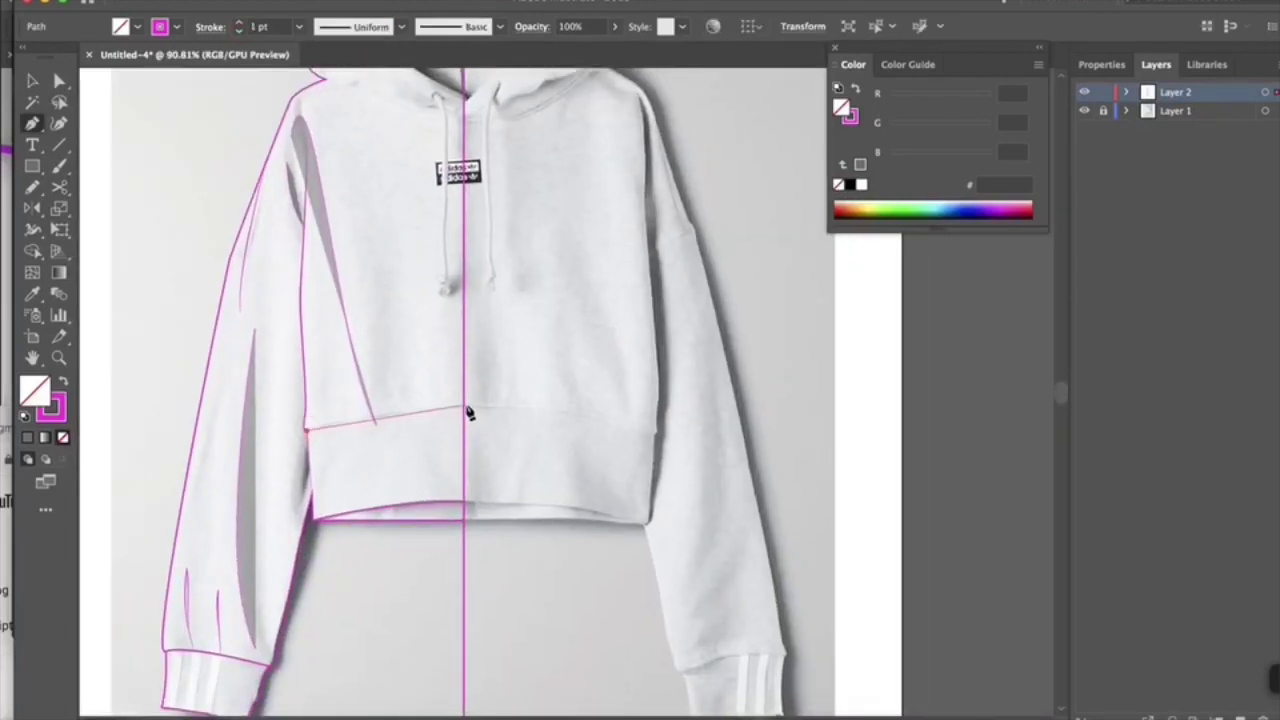
click(540, 407)
key(ctrl+shift+a)
- Draw a small fold near the waistband's left end and copy the sleeve fold's grey appearance onto it
scroll(391, 600, up, 3)
scroll(391, 600, up, 2)
key(n)
drag(405, 350, 397, 462)
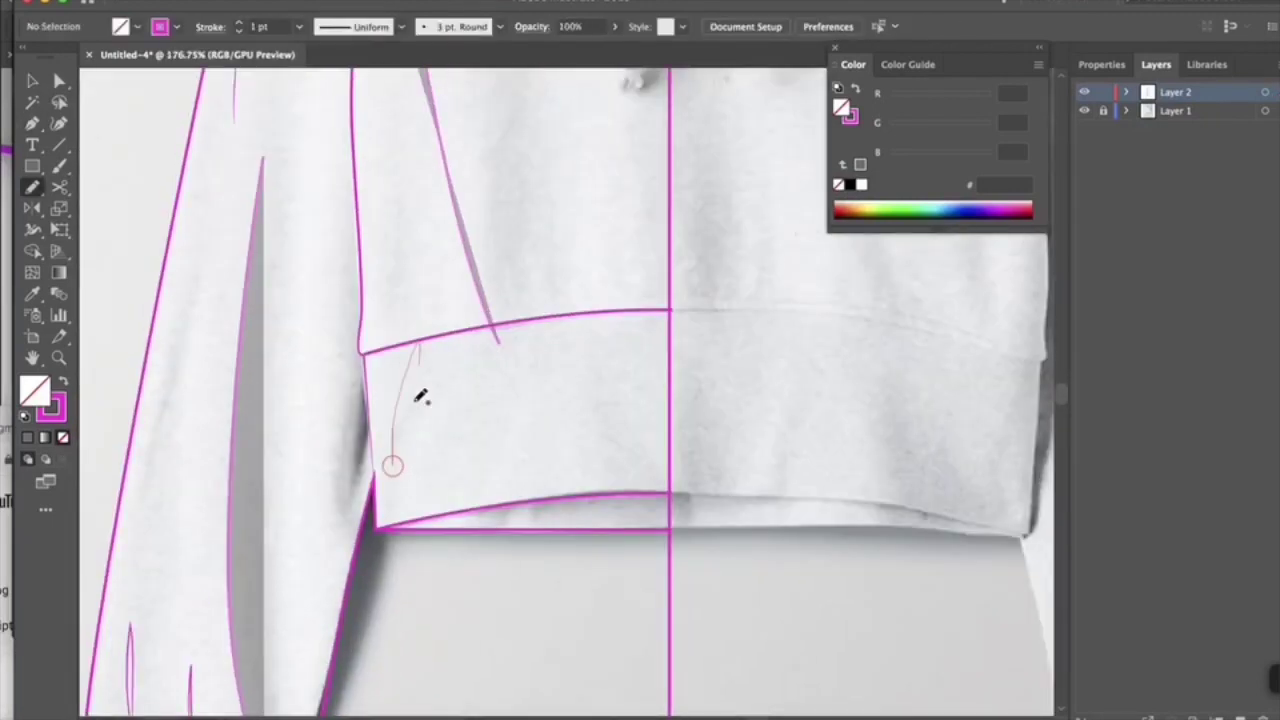
key(i)
click(248, 420)
- Trace the curved seam parallel to the left hood opening and the neckline seam from the shoulder to the centre line
scroll(477, 363, down, 5)
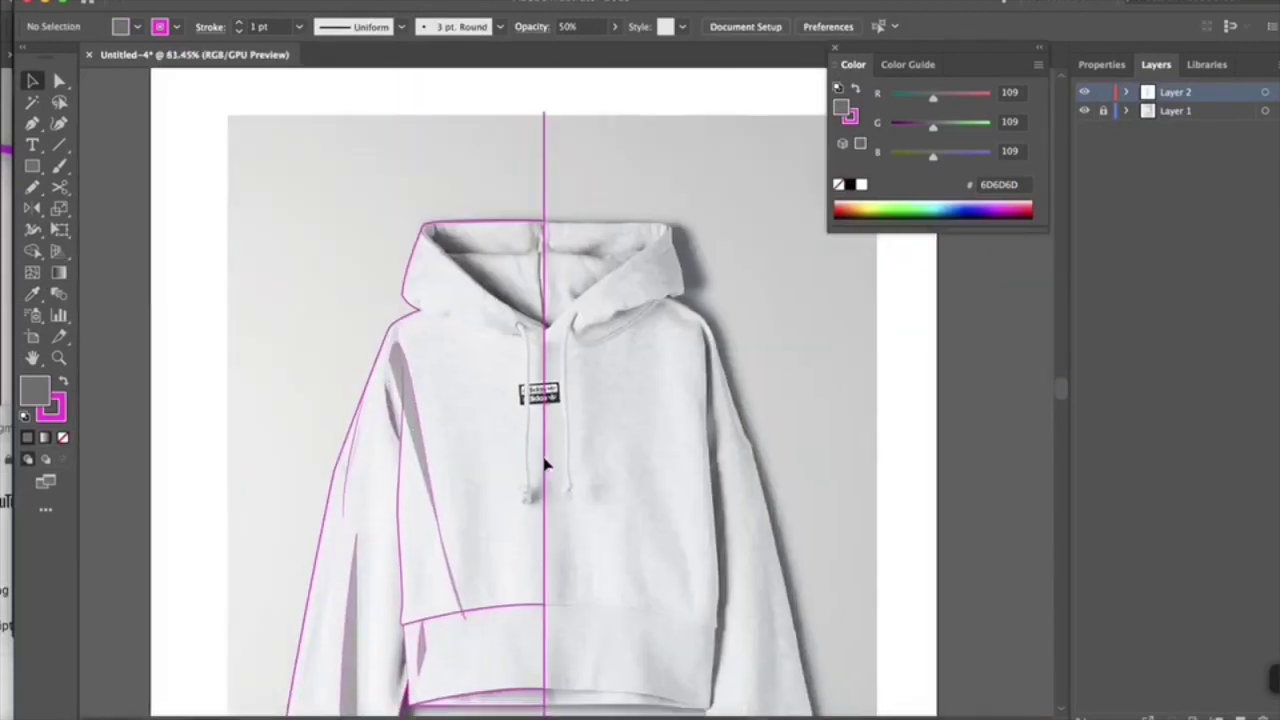
scroll(520, 455, up, 3)
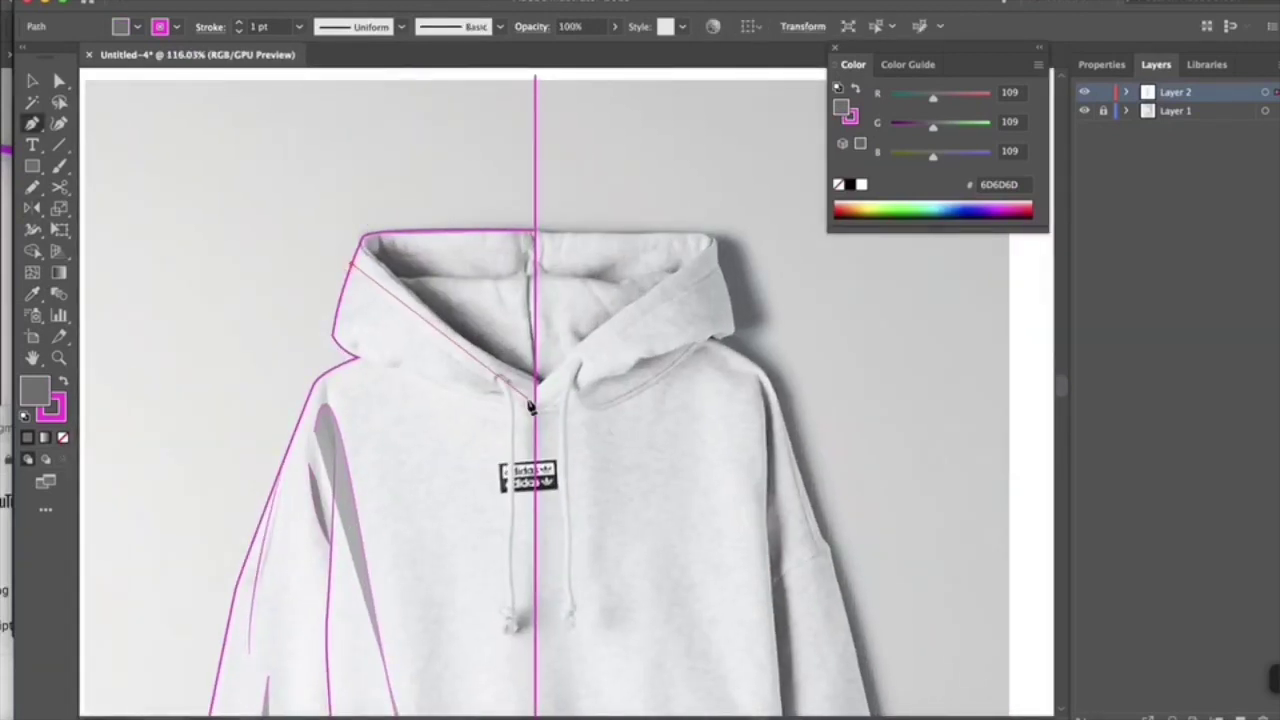
key(ctrl+shift+a)
scroll(366, 363, up, 3)
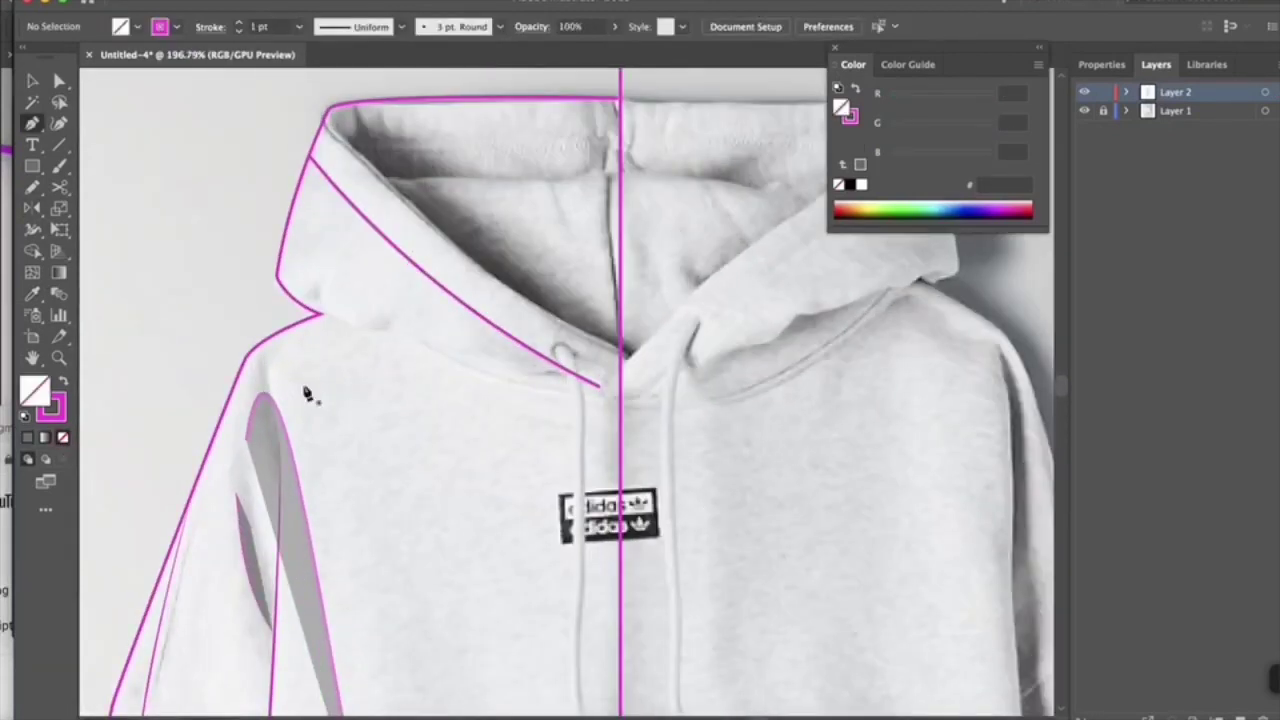
drag(441, 345, 480, 375)
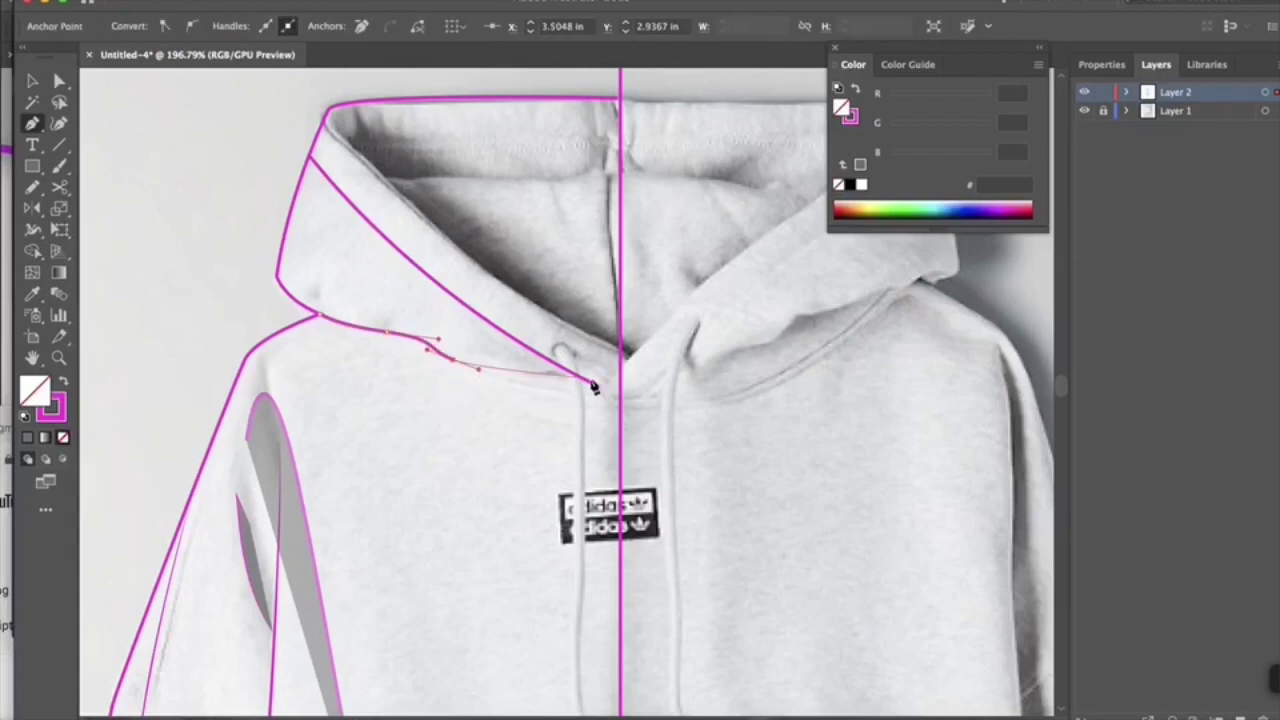
key(ctrl+shift+a)
scroll(600, 428, down, 1)
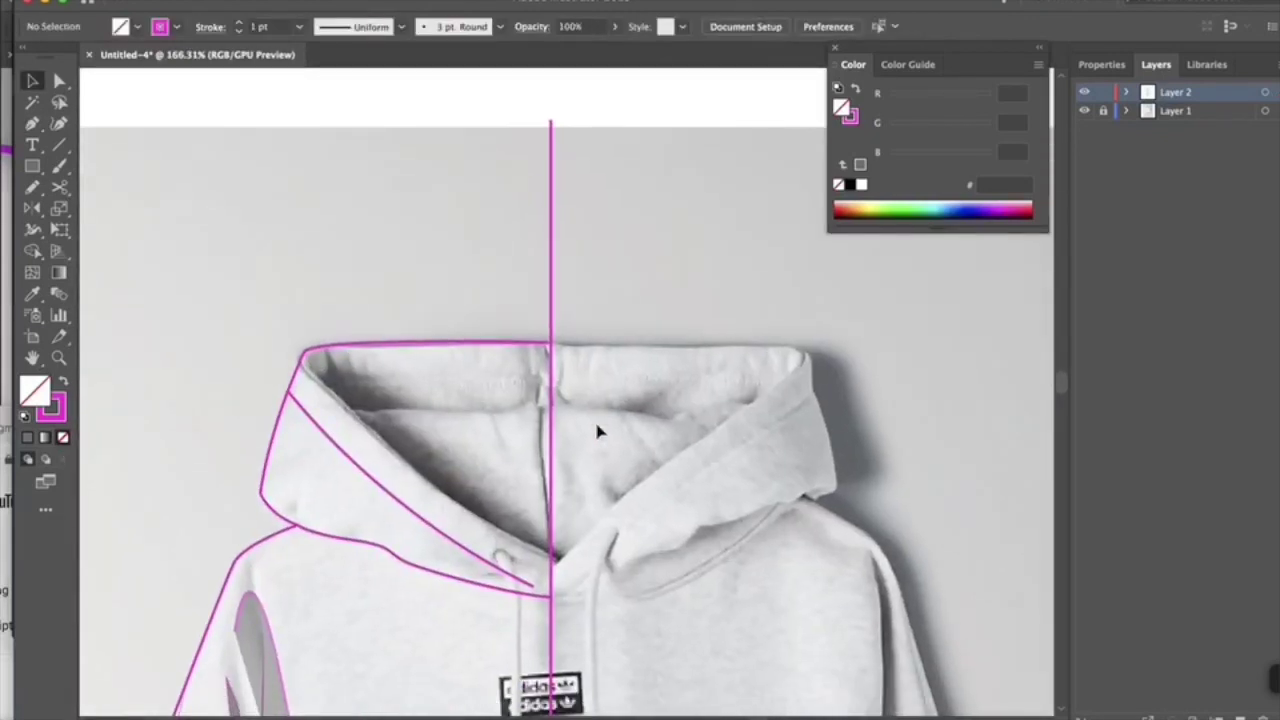
- Trace the left edge of the hood opening and add a drawstring eyelet of concentric circles near the neckline
drag(733, 660, 735, 658)
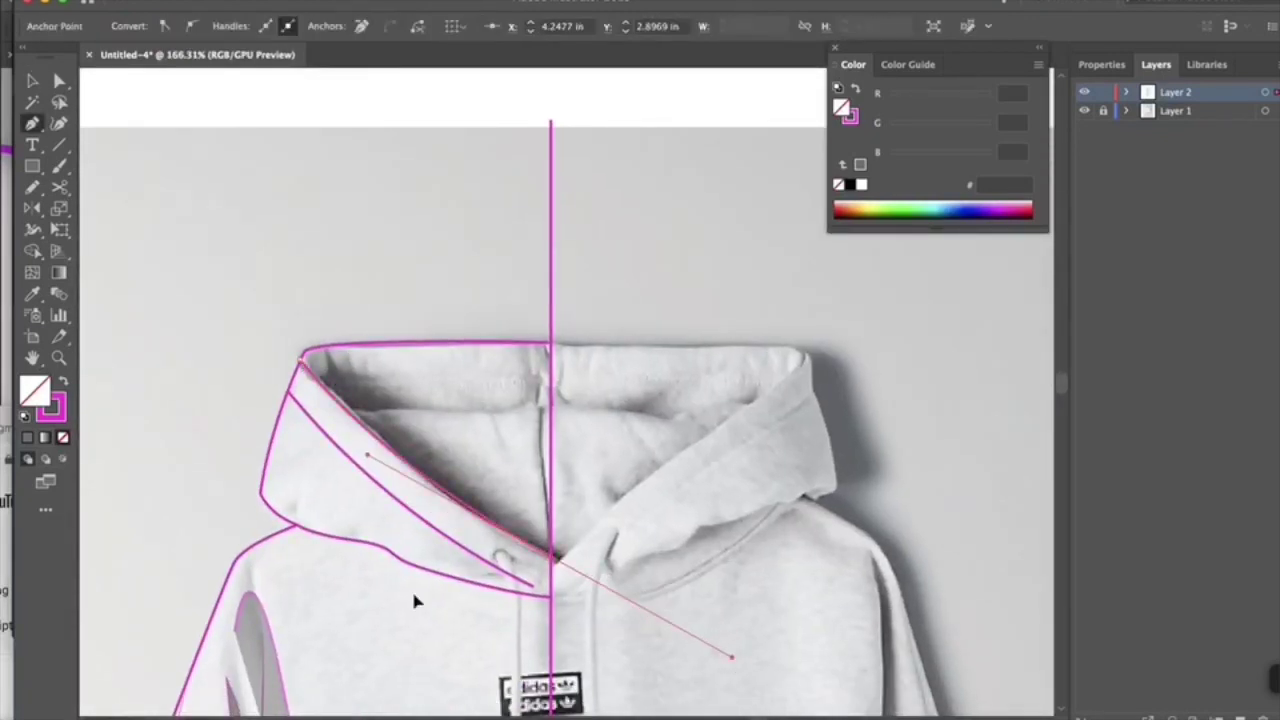
key(ctrl+shift+a)
scroll(374, 529, up, 2)
key(l)
key(p)
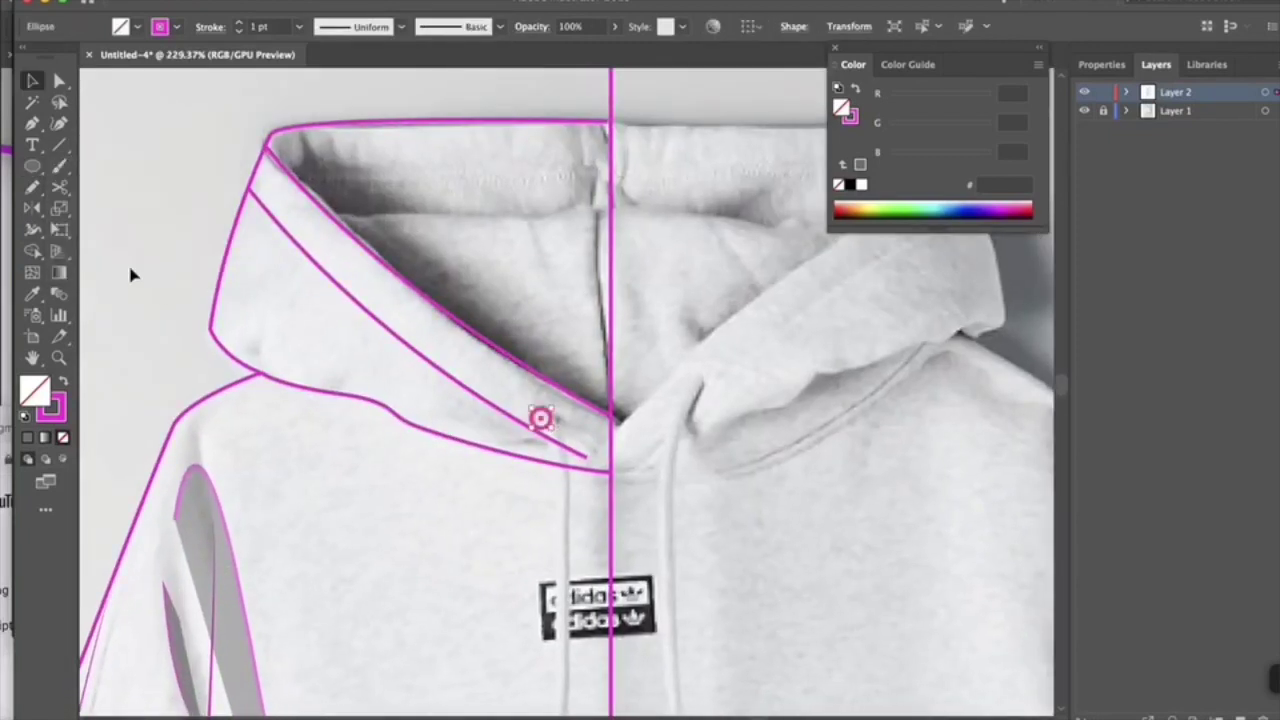
- Add a horizontal seam line and a shadow shape along the opening inside the hood, copying an existing fold's grey appearance
scroll(154, 291, down, 3)
scroll(337, 240, left, 2)
scroll(337, 240, up, 1)
scroll(337, 240, down, 2)
key(i)
click(255, 560)
key(v)
- Draw a curved crease inside the hood near the centre line, with a 0.5 pt stroke and tapered width profile
scroll(333, 480, up, 3)
scroll(391, 251, down, 2)
key(n)
drag(452, 400, 493, 508)
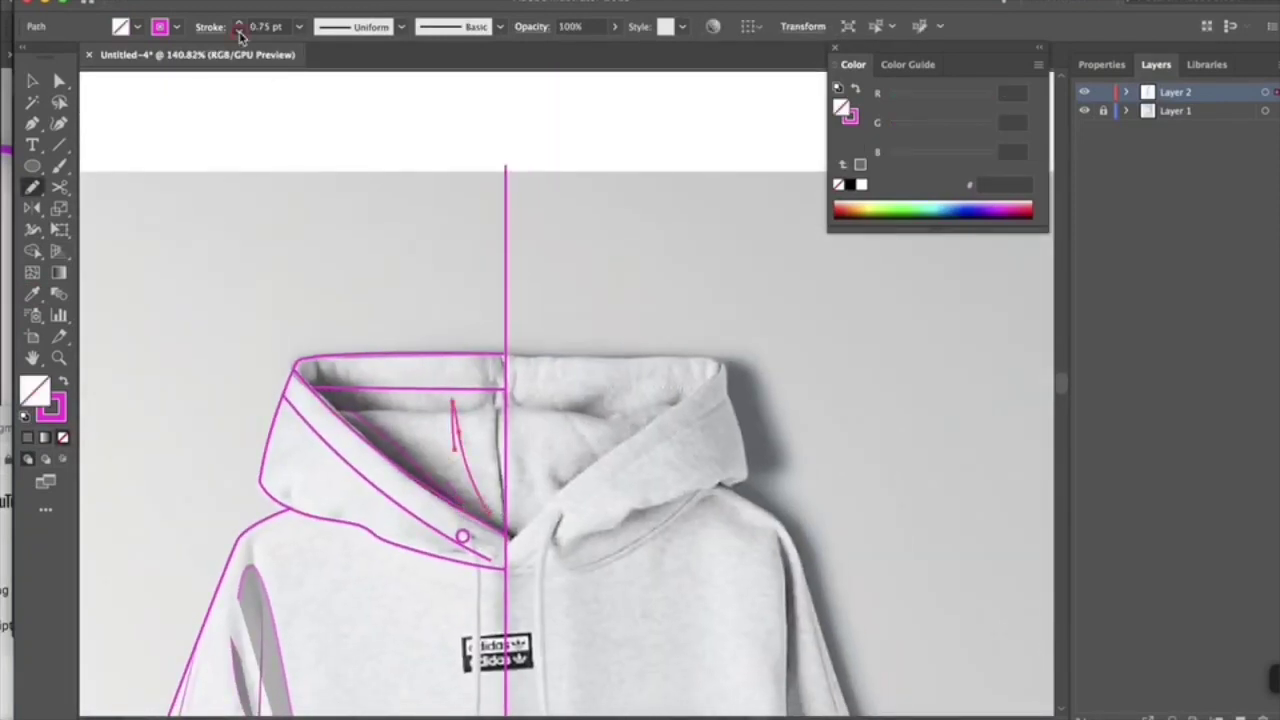
click(240, 33)
click(402, 27)
click(345, 80)
key(v)
click(261, 252)
- Draw a thin 0.5 pt horizontal crease inside the hood below the seam line
scroll(262, 245, down, 4)
scroll(304, 305, up, 5)
click(440, 290)
click(338, 222)
drag(404, 281, 445, 282)
scroll(445, 282, down, 3)
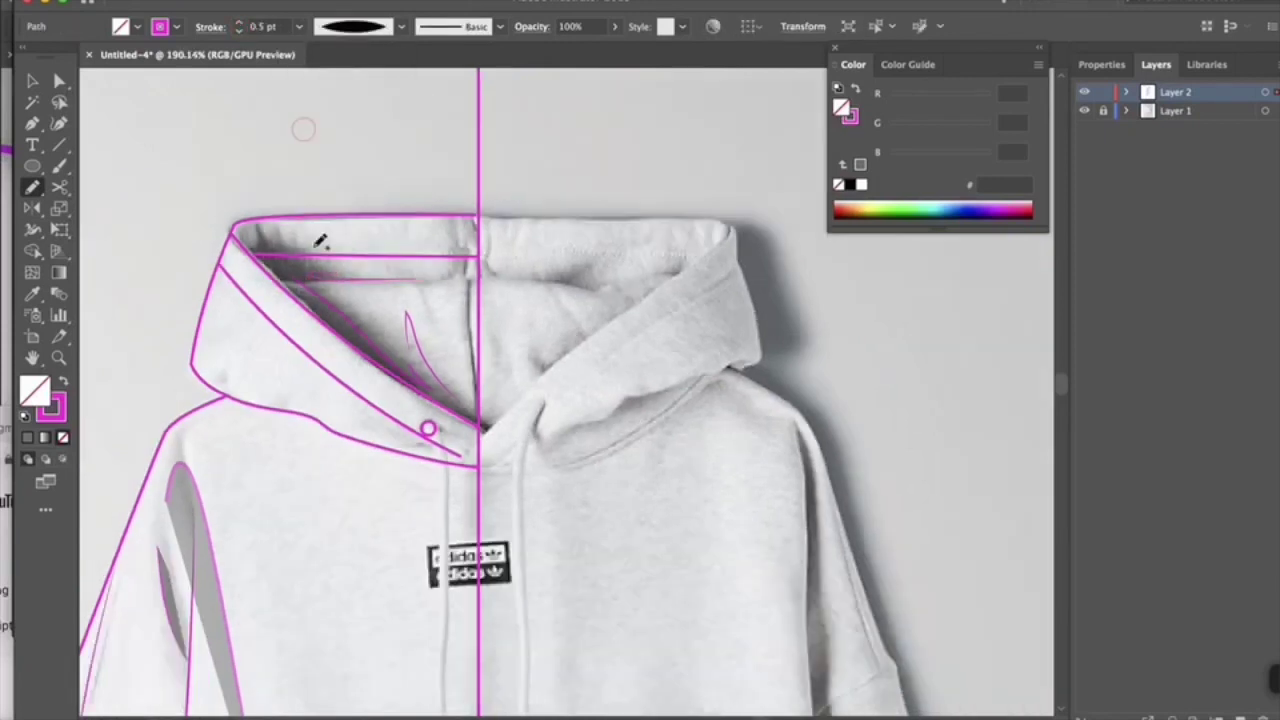
- Draw the left drawstring from the eyelet down the chest along the photo and offset its path to form a double-edged cord
key(v)
click(185, 268)
scroll(200, 330, down, 3)
scroll(351, 543, up, 4)
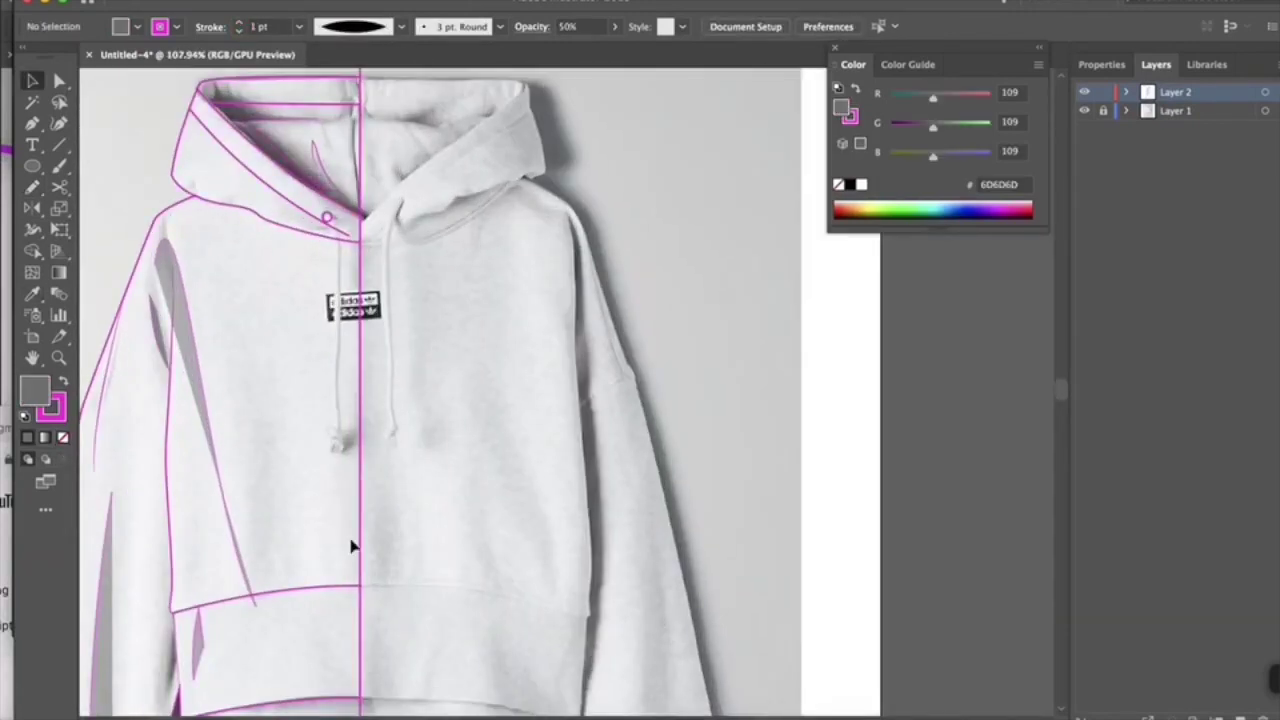
key(n)
drag(310, 484, 299, 576)
click(305, 2)
mouse_move(318, 363)
click(440, 426)
click(252, 492)
drag(331, 356, 447, 366)
key(Return)
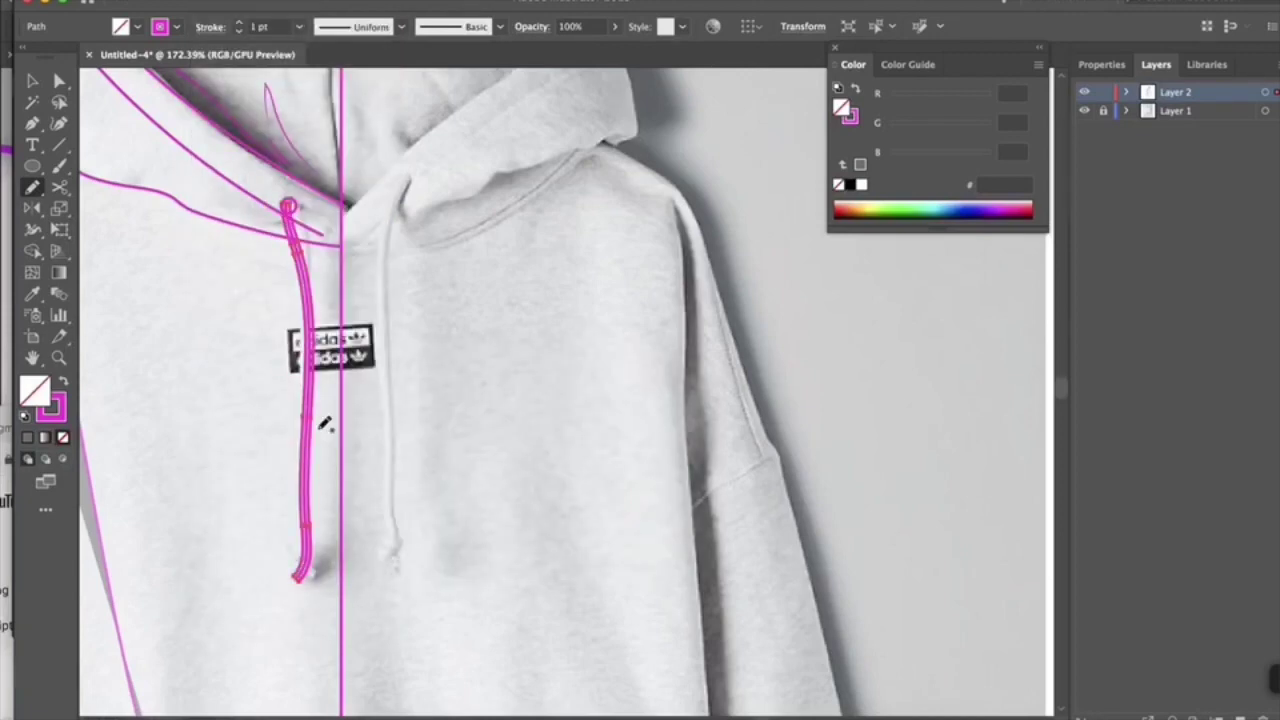
- Delete the drawstring's original centre path, leaving only the offset cord outline
scroll(323, 423, up, 4)
key(a)
click(291, 506)
key(Delete)
key(Delete)
scroll(306, 517, down, 5)
- Draw a small knot at the drawstring's lower end and fill the knot and cord with grey 8E8E8E
key(v)
scroll(280, 566, up, 5)
scroll(287, 571, up, 2)
key(n)
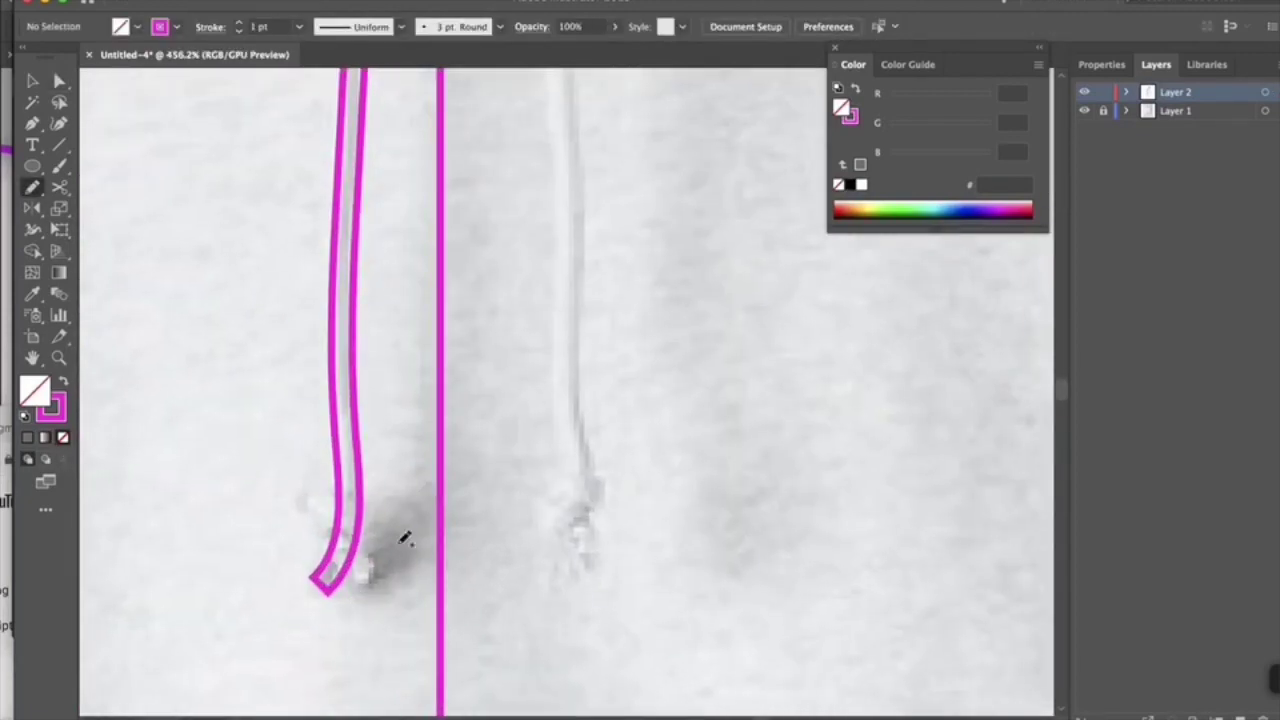
drag(335, 508, 332, 506)
scroll(332, 506, down, 2)
double_click(34, 390)
click(1114, 57)
key(i)
key(v)
scroll(355, 551, down, 4)
click(274, 600)
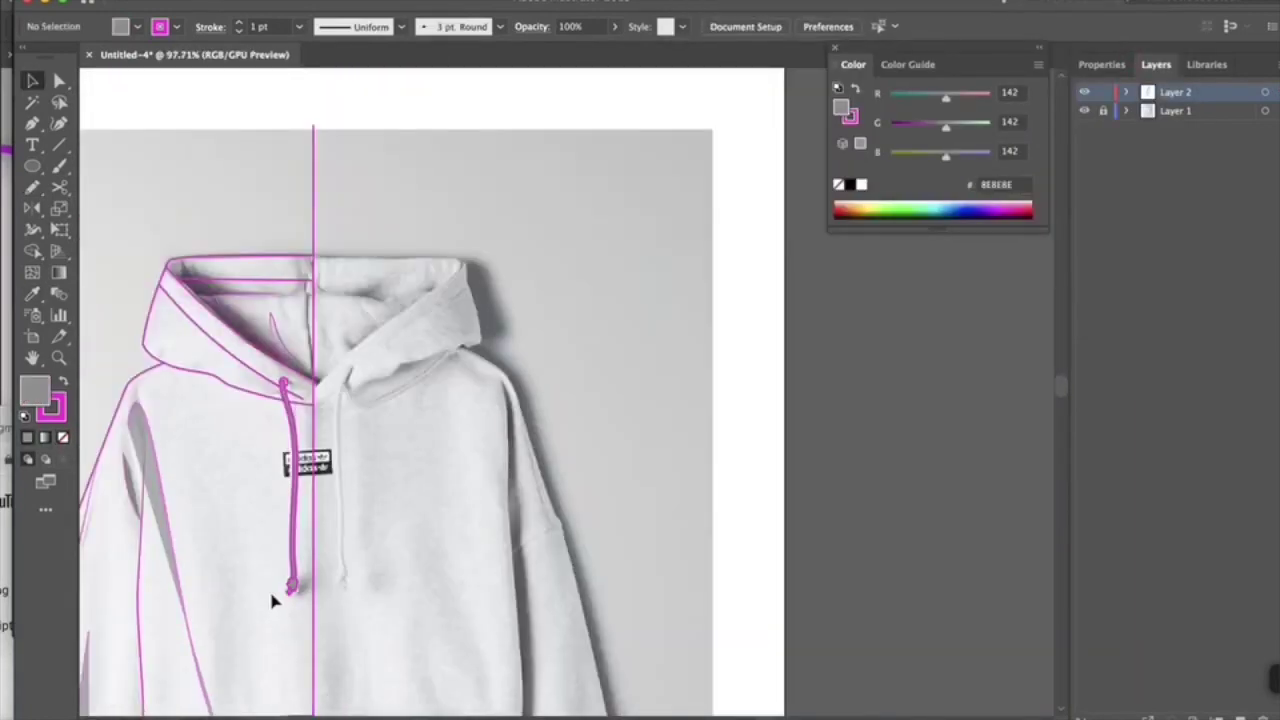
- Adjust the anchor points at the drawstring's upper end so the cord fits inside the eyelet
scroll(331, 586, up, 7)
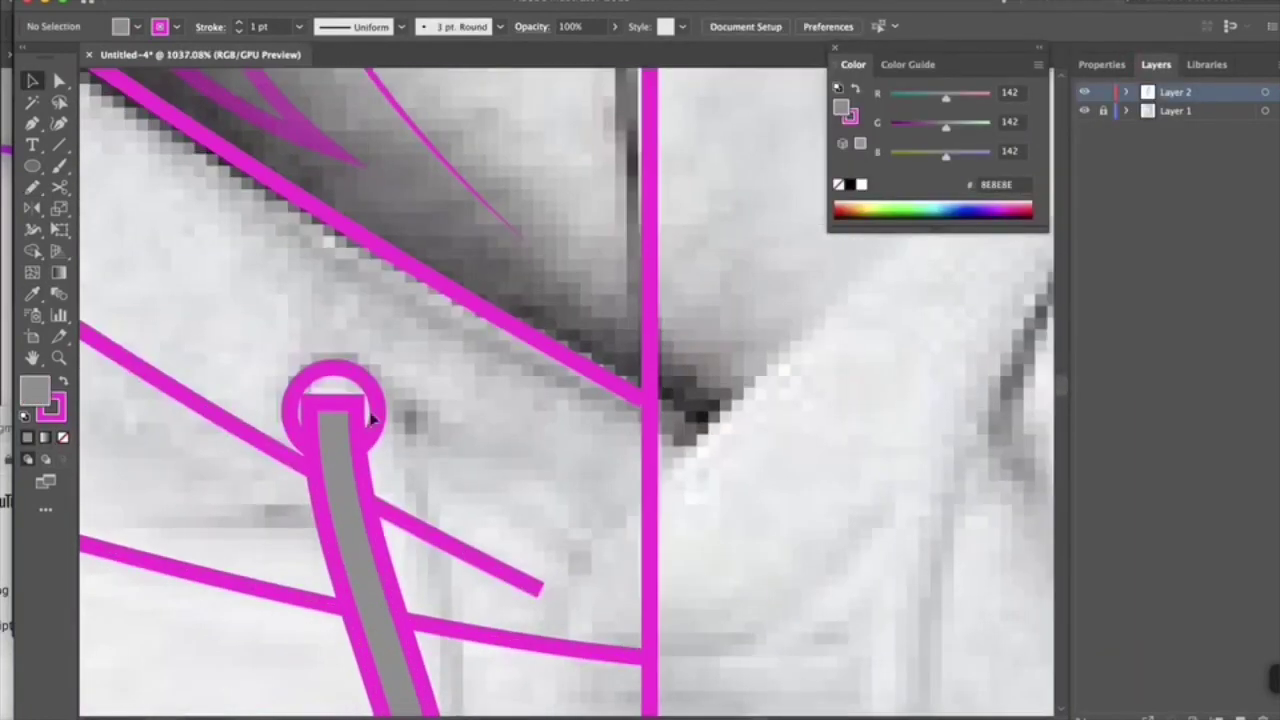
key(a)
click(303, 408)
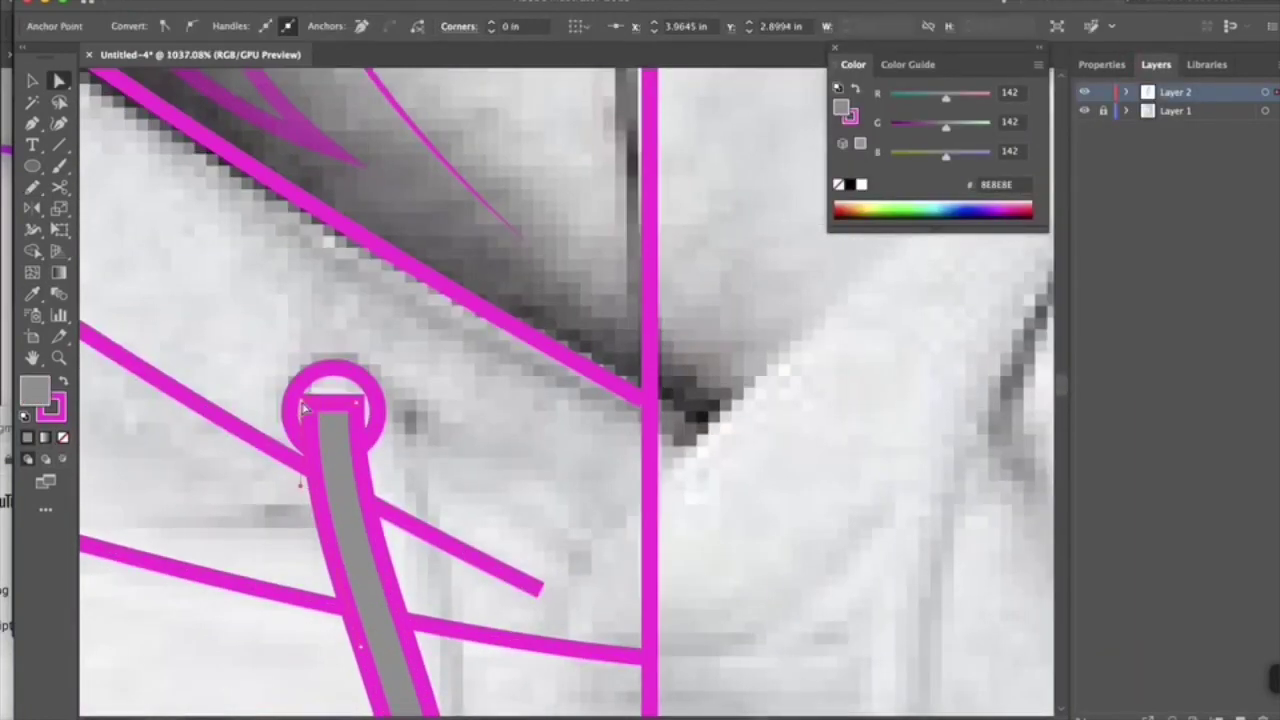
scroll(224, 678, down, 5)
scroll(276, 562, up, 2)
scroll(357, 509, down, 1)
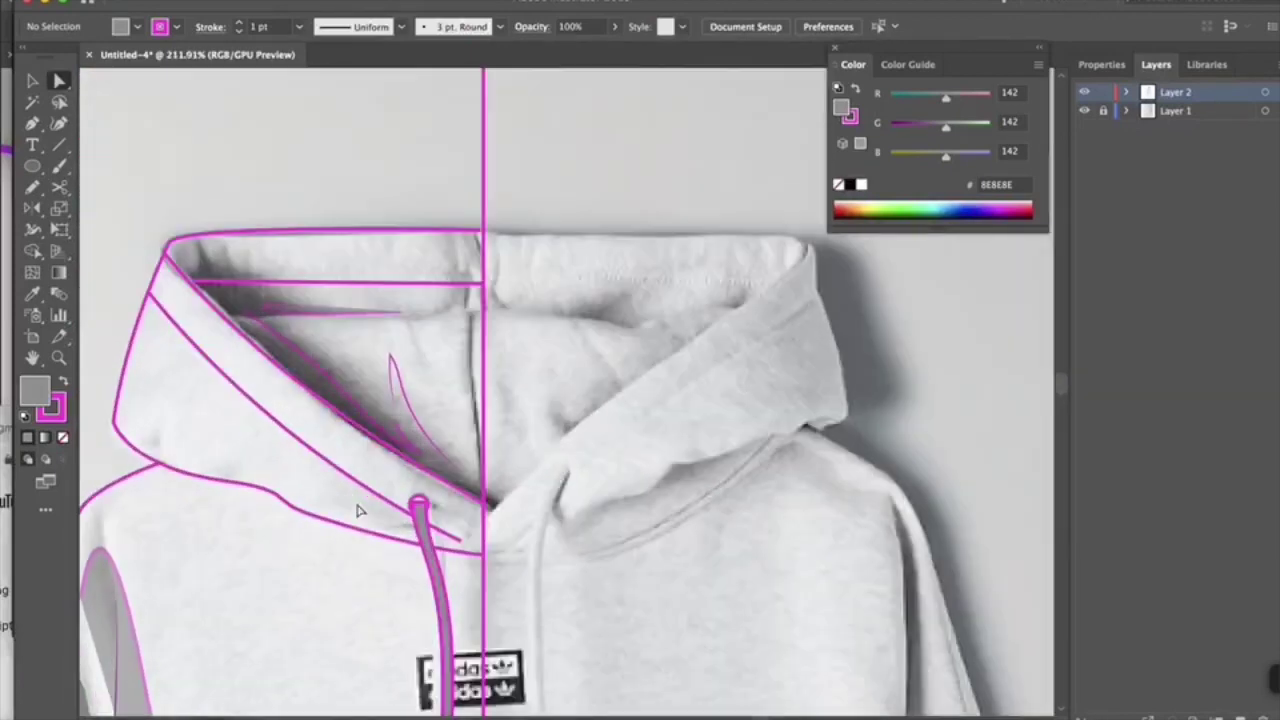
- Change the seam line running along the left hood opening to a dashed 0.5 pt stroke
key(v)
click(343, 470)
click(210, 27)
click(25, 150)
click(87, 49)
click(87, 49)
click(294, 120)
scroll(323, 342, down, 4)
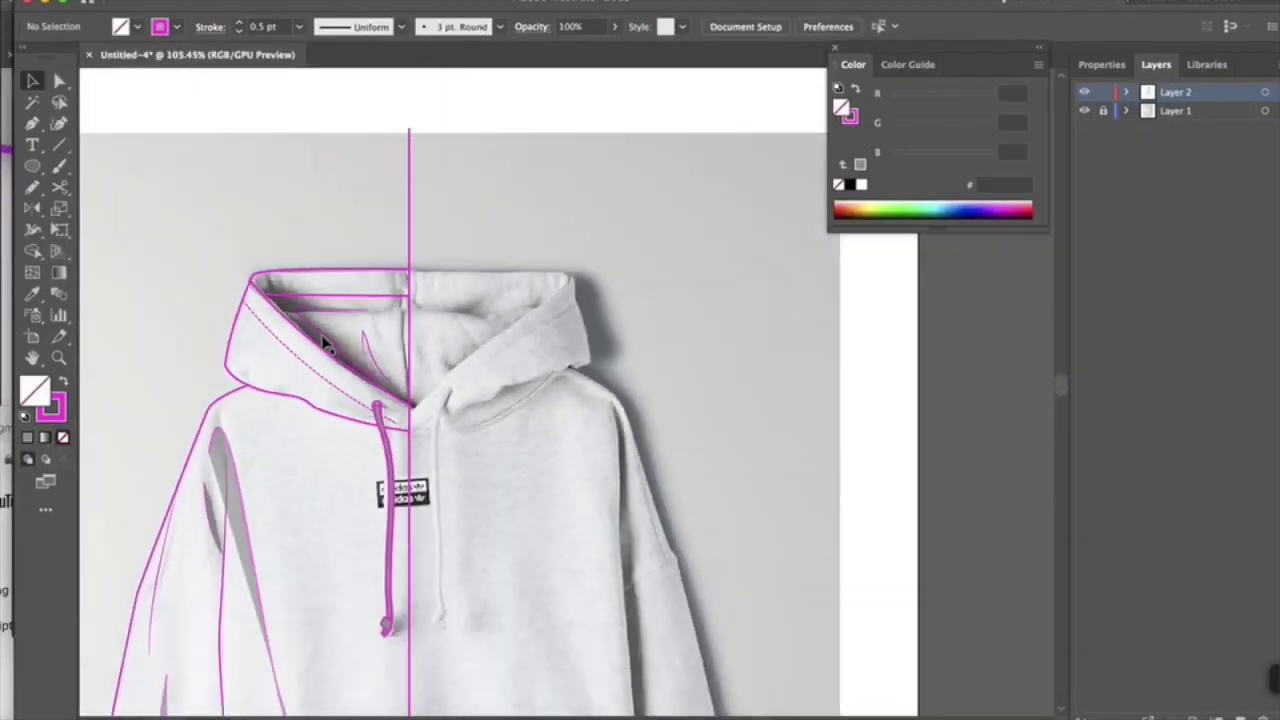
- Draw 0.5 pt lines down the left sleeve cuff along the stripe edges in the photo
scroll(296, 520, up, 4)
scroll(295, 522, up, 2)
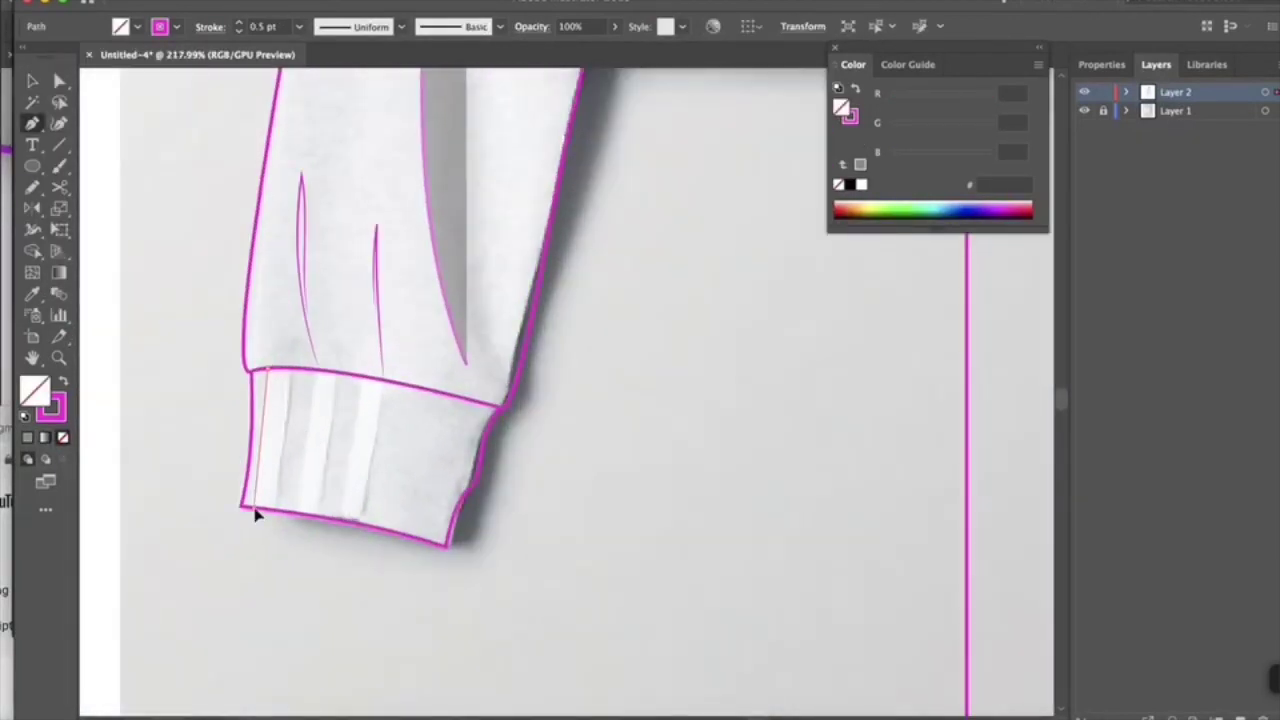
drag(260, 465, 247, 567)
ctrl+click(269, 420)
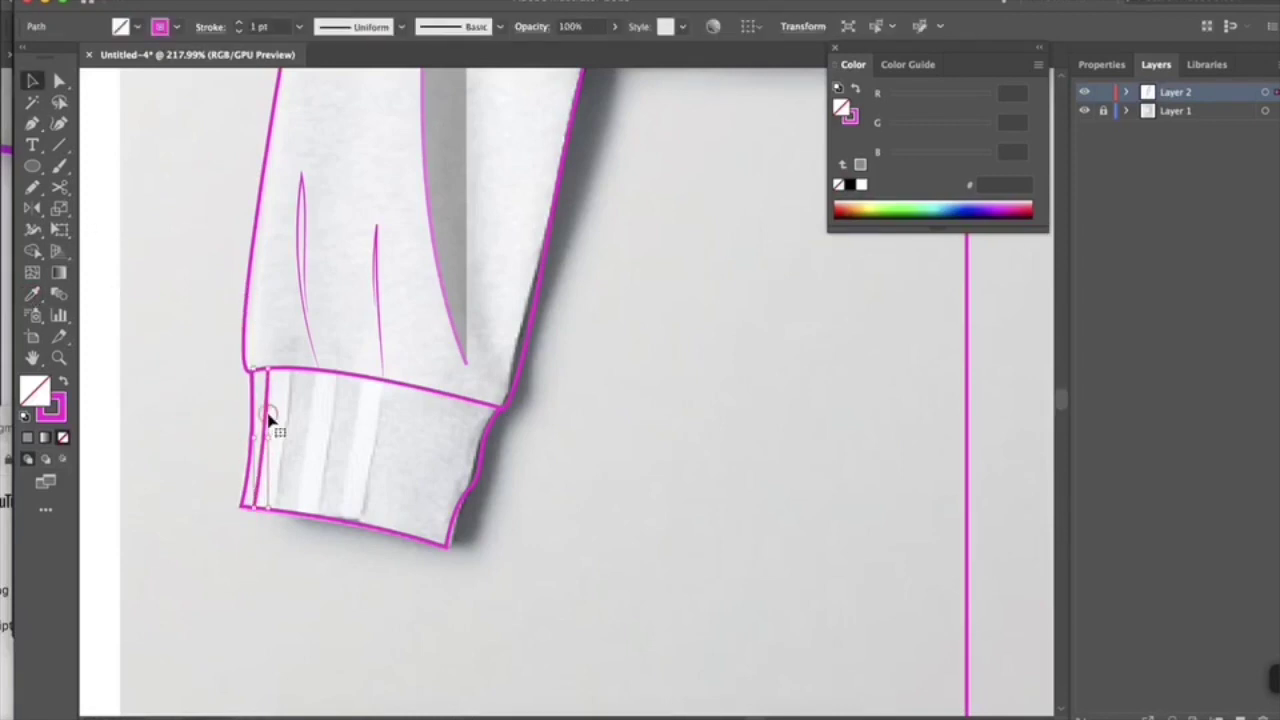
scroll(272, 385, up, 2)
click(300, 372)
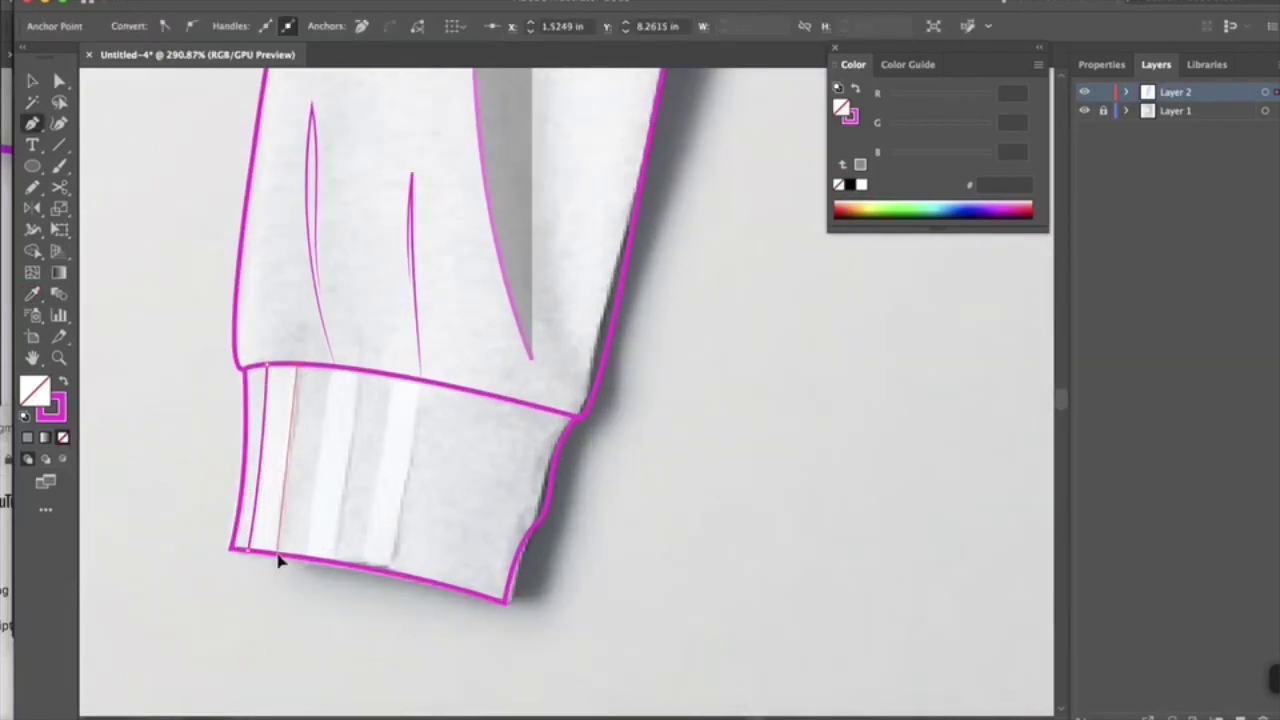
drag(338, 520, 341, 521)
drag(341, 521, 404, 532)
- Finish the cuff's six stripe lines and align their end points with the cuff's upper and lower edges
scroll(383, 578, up, 3)
click(350, 630)
key(a)
drag(318, 547, 320, 553)
click(370, 556)
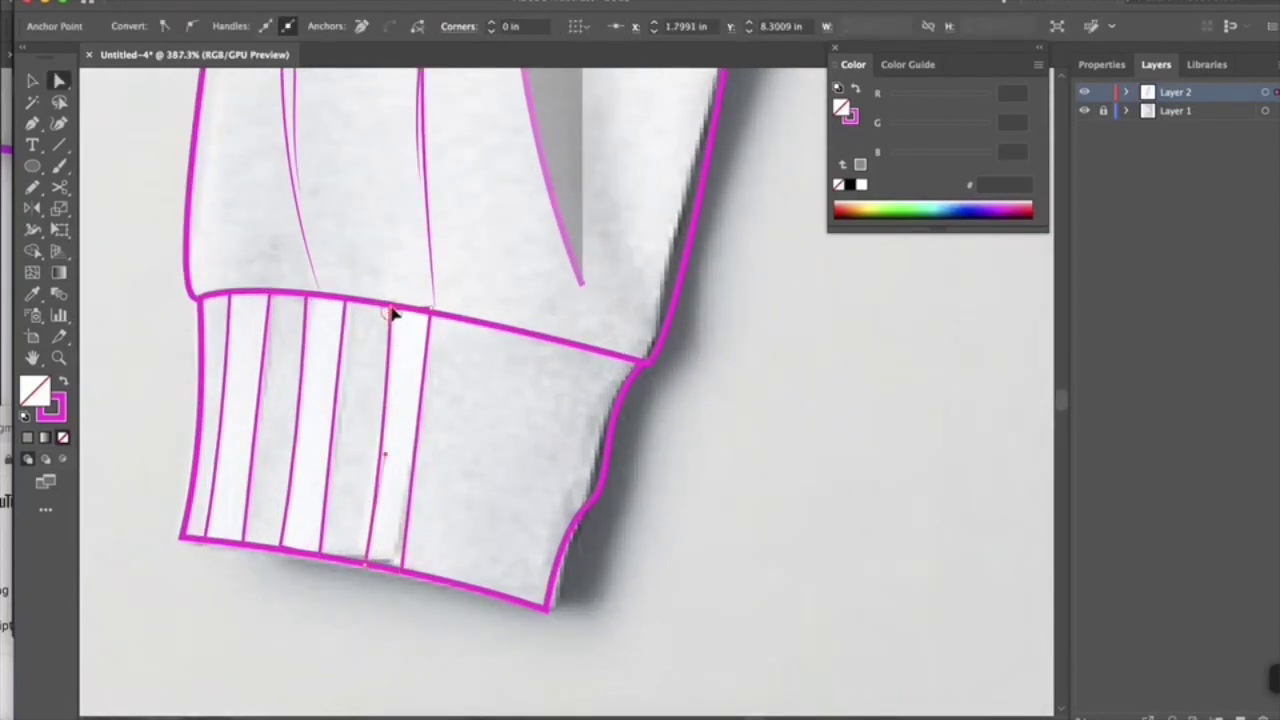
click(628, 598)
- Add dashed 0.5 pt stitch lines just above and below the waistband seam
scroll(628, 598, down, 5)
scroll(602, 423, up, 3)
scroll(612, 390, down, 3)
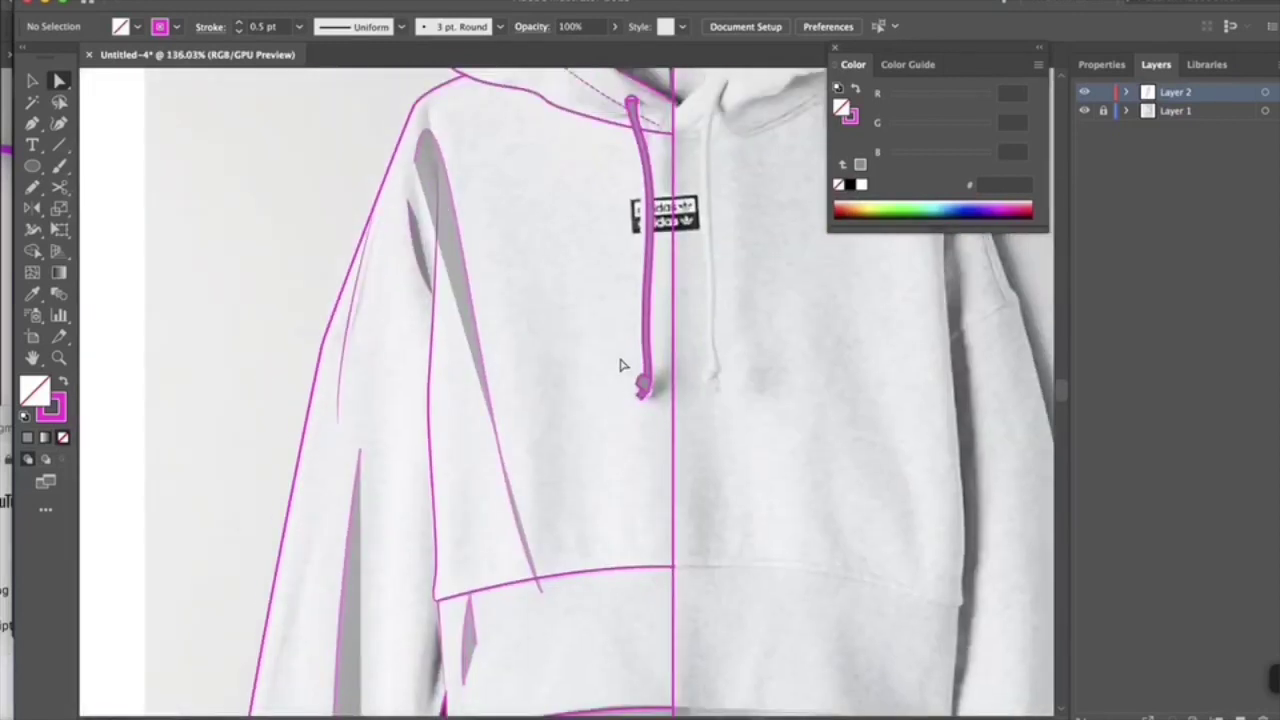
scroll(590, 290, up, 3)
click(586, 275)
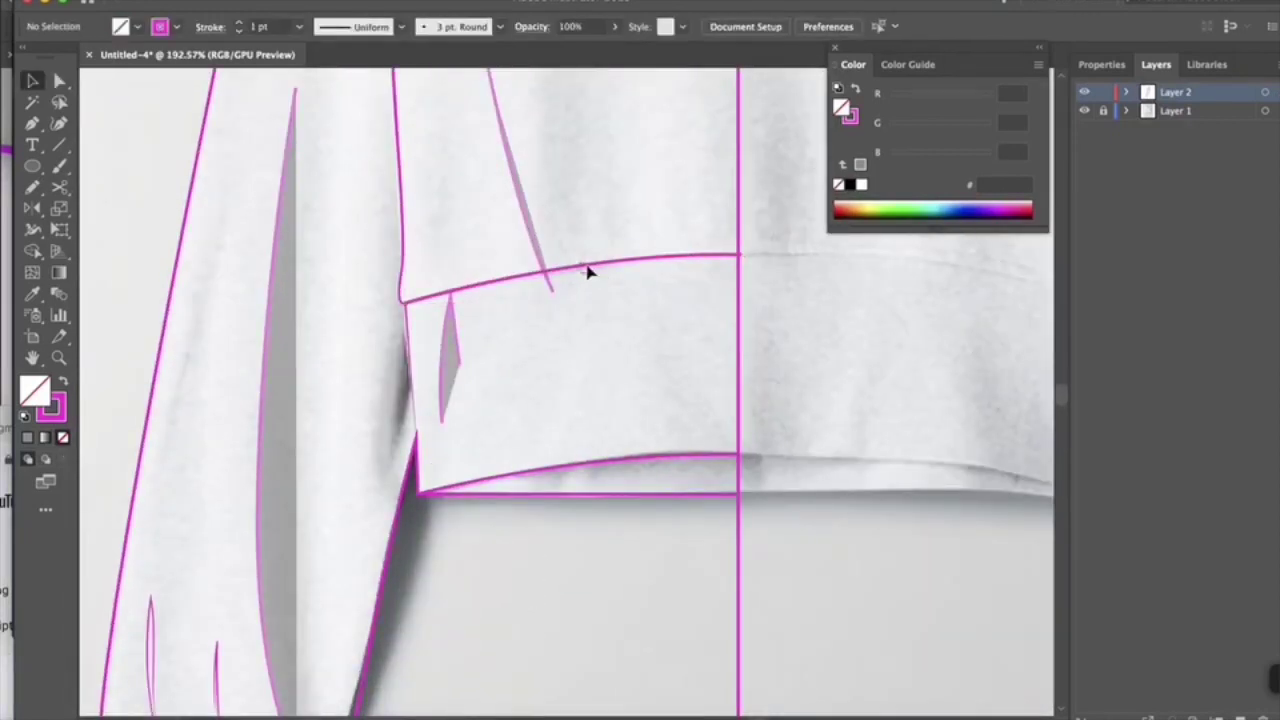
scroll(588, 268, down, 3)
scroll(588, 268, down, 1)
scroll(571, 414, up, 5)
scroll(600, 300, right, 2)
click(616, 245)
click(522, 632)
- Add a stitch line above the cuff seam, copying the dashed appearance from the waistband stitching
scroll(520, 600, down, 4)
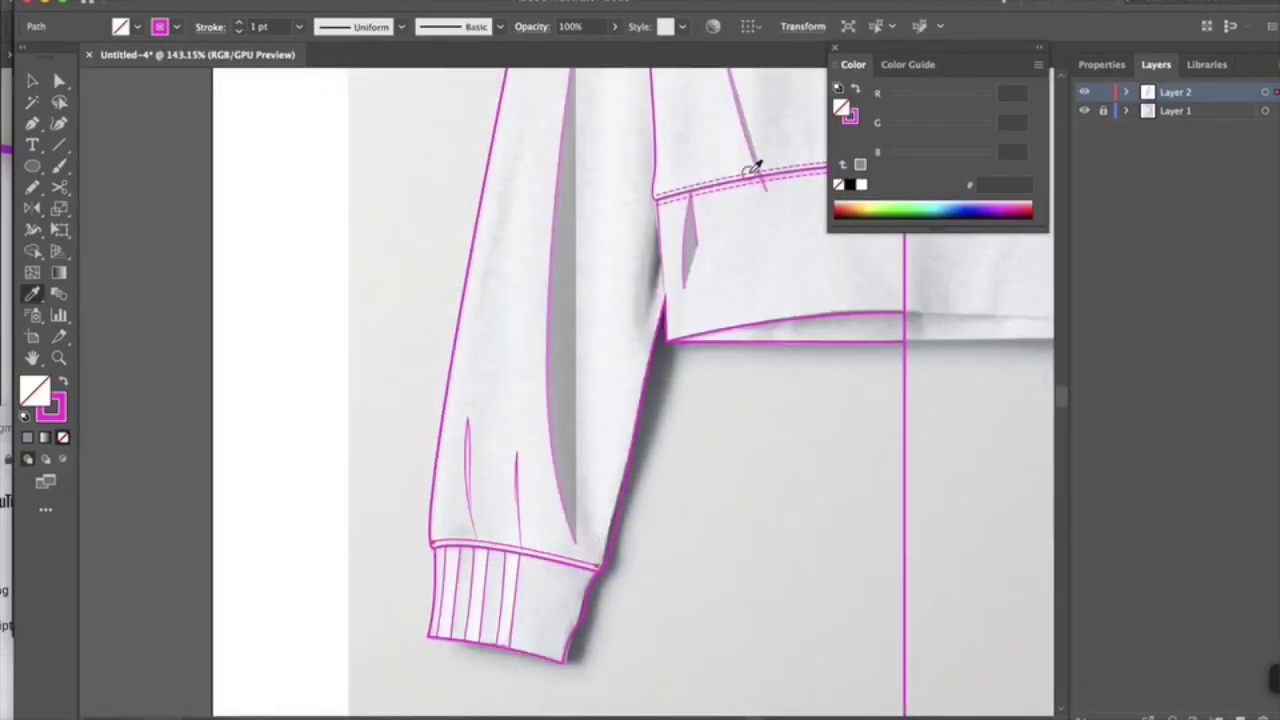
click(749, 174)
key(v)
scroll(560, 560, up, 3)
click(757, 526)
scroll(757, 526, down, 4)
scroll(757, 533, up, 3)
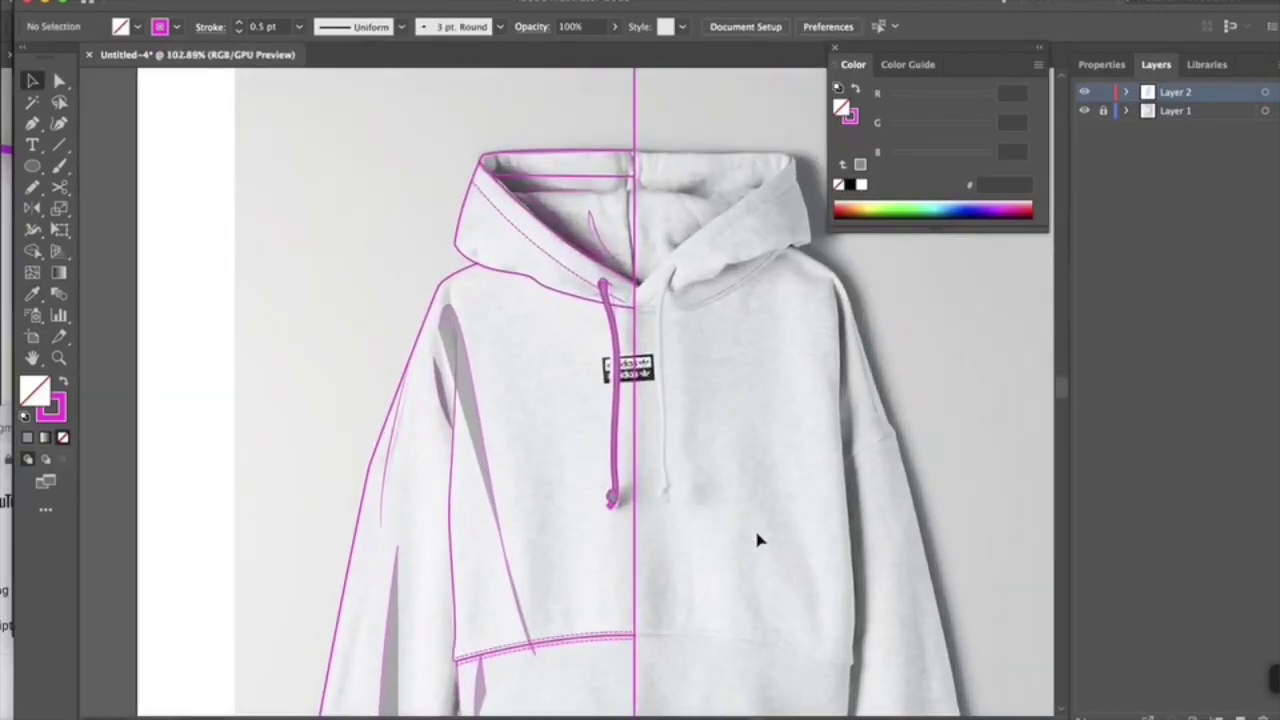
- Select the whole left half, create a reflected copy and shift it across to form the hoodie's right half
scroll(757, 540, down, 4)
drag(331, 140, 635, 630)
right_click(556, 570)
mouse_move(605, 636)
click(772, 629)
click(546, 455)
key(shift+Right)
key(shift+Right)
key(shift+Right)
key(shift+Right)
key(shift+Right)
key(shift+Right)
key(shift+Right)
key(shift+Right)
key(shift+Right)
key(shift+Right)
key(shift+Right)
key(shift+Right)
key(shift+Right)
key(shift+Right)
scroll(634, 400, up, 5)
scroll(634, 400, down, 5)
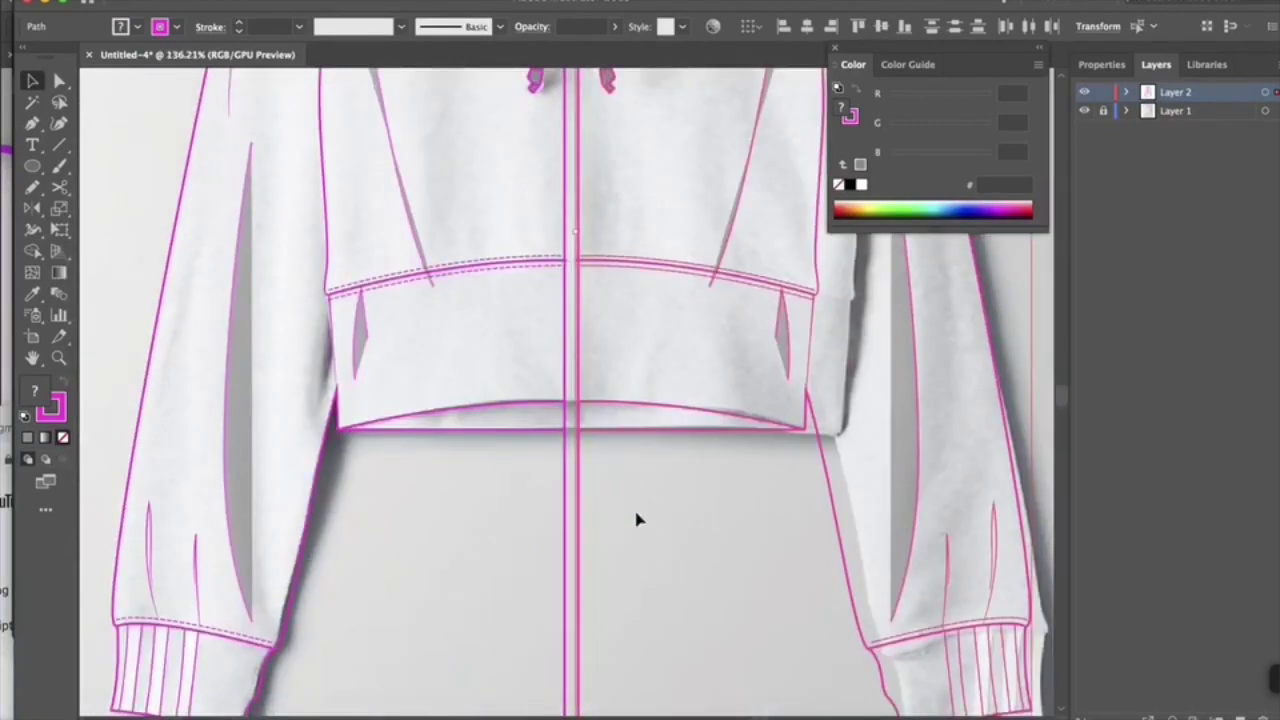
click(636, 519)
scroll(650, 400, up, 10)
scroll(570, 300, down, 5)
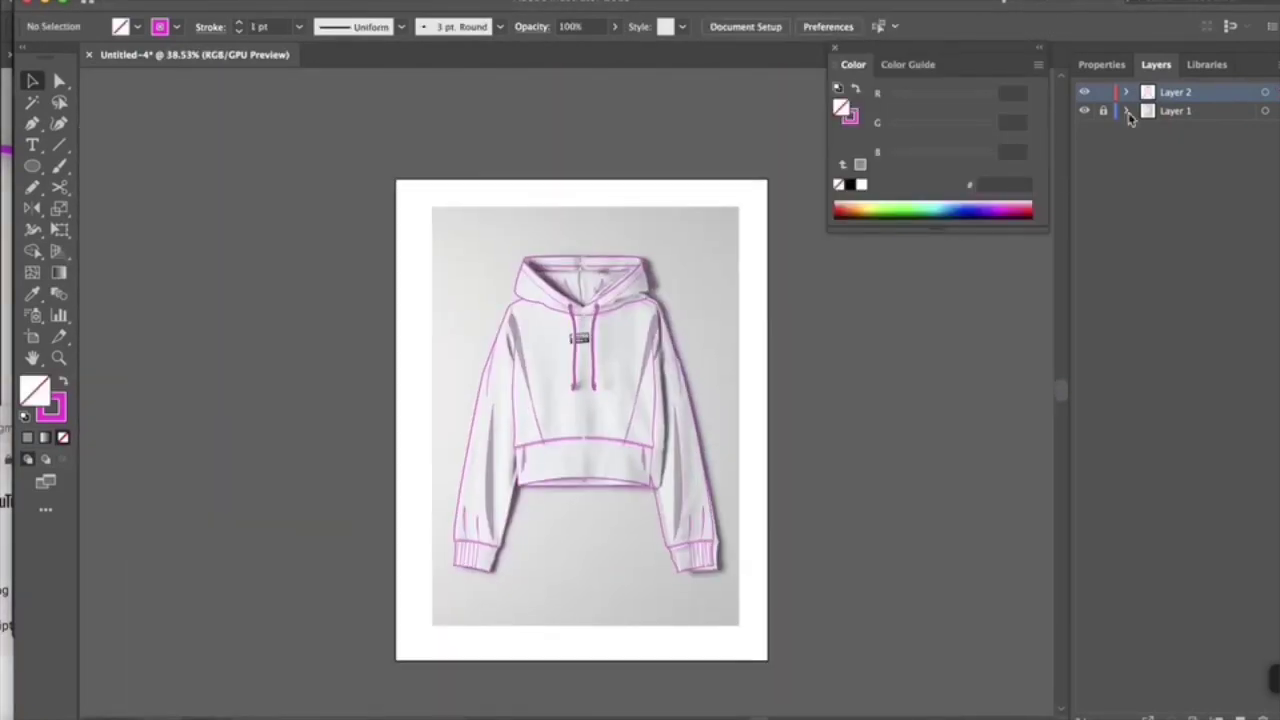
- Unlock Layer 1, move the hoodie photo out from under the drawing and make Layer 2 active again
click(1103, 111)
click(1176, 111)
drag(710, 268, 362, 268)
click(440, 332)
scroll(600, 275, up, 6)
click(1176, 92)
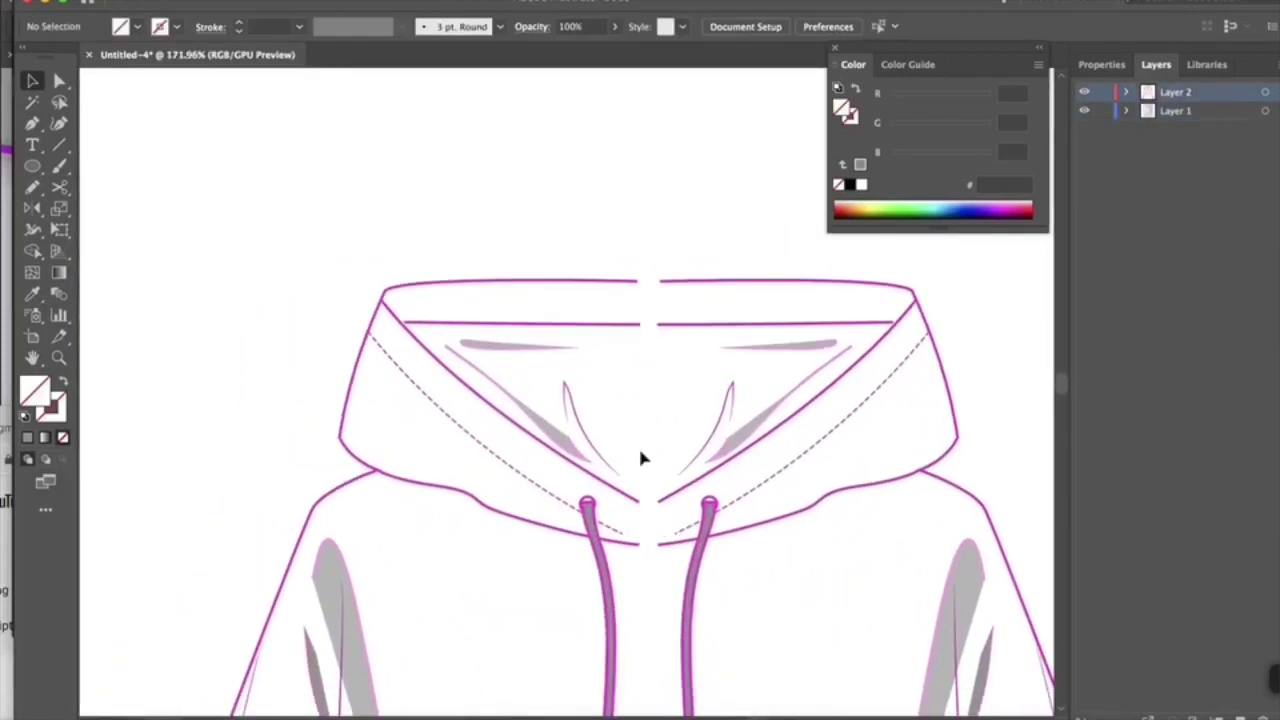
- Join the open centre ends of the mirrored hood lines with the Lasso tool and Join command
scroll(643, 458, right, 5)
key(q)
drag(543, 312, 551, 281)
key(super+j)
drag(546, 350, 531, 325)
key(super+j)
- Join the centre ends of the mirrored waistband seam lines
scroll(533, 500, down, 3)
scroll(533, 575, up, 4)
scroll(537, 578, down, 10)
scroll(546, 611, up, 5)
drag(537, 343, 558, 397)
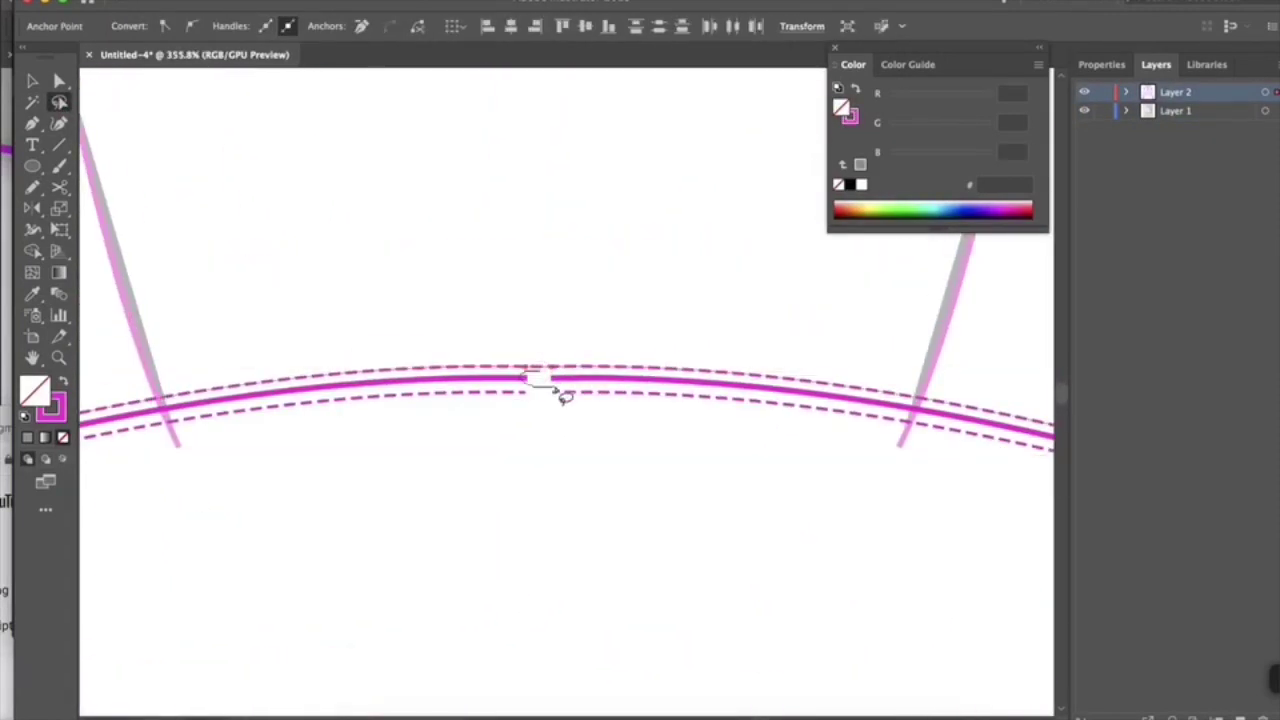
key(super+j)
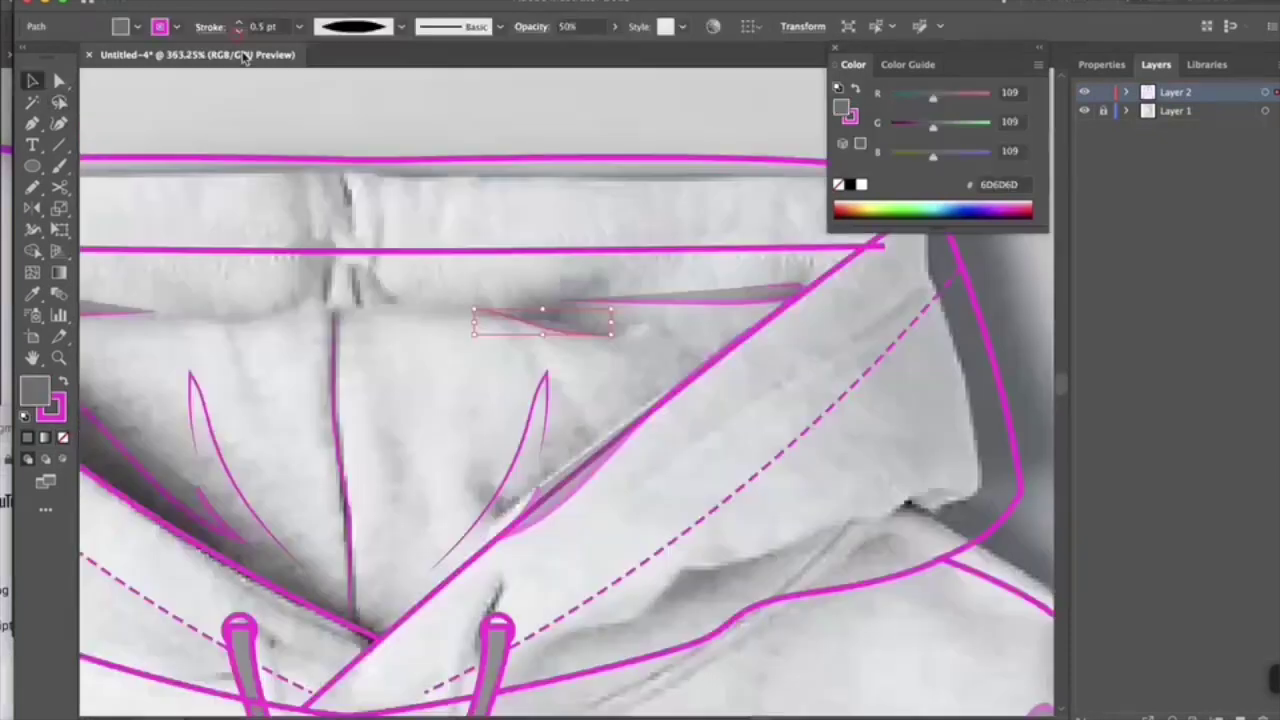
- Extend the inner hood seam's left end to the hood edge and give the seam a dashed 0.5 pt stroke
click(248, 100)
scroll(283, 189, left, 5)
key(a)
drag(155, 265, 143, 268)
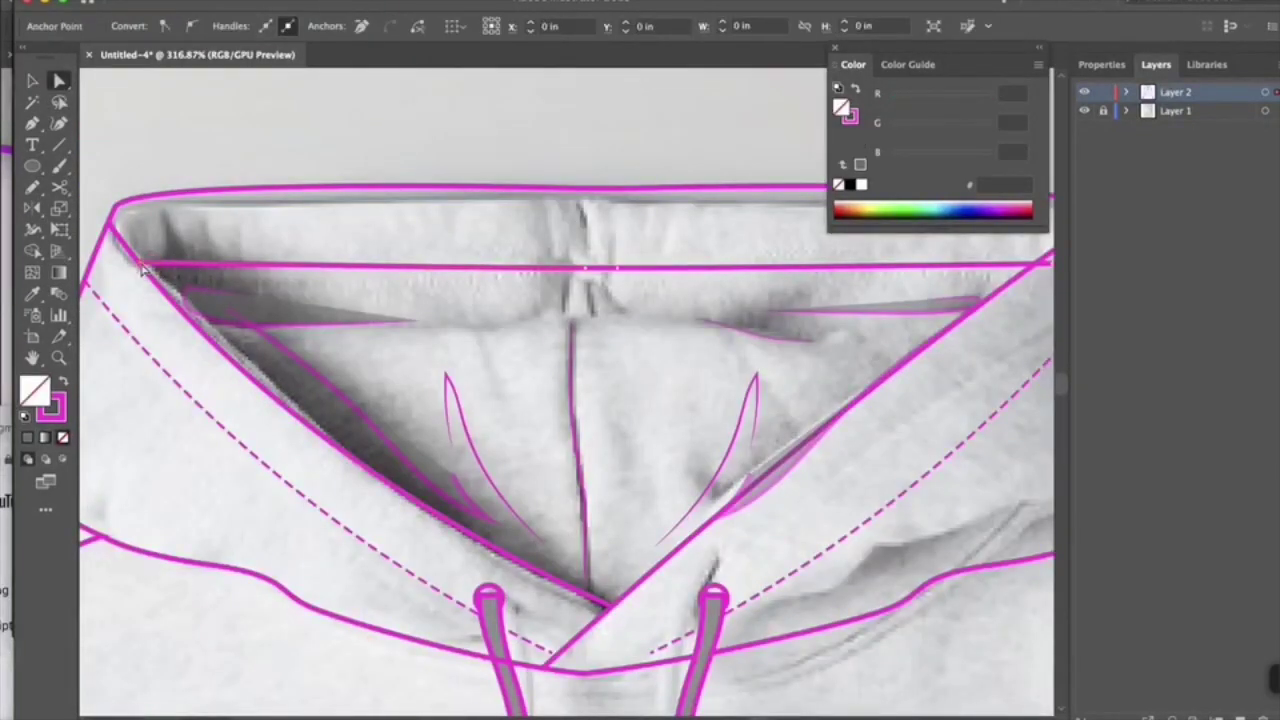
click(412, 196)
scroll(412, 196, right, 5)
scroll(787, 258, down, 3)
scroll(766, 363, up, 1)
key(v)
scroll(594, 151, down, 2)
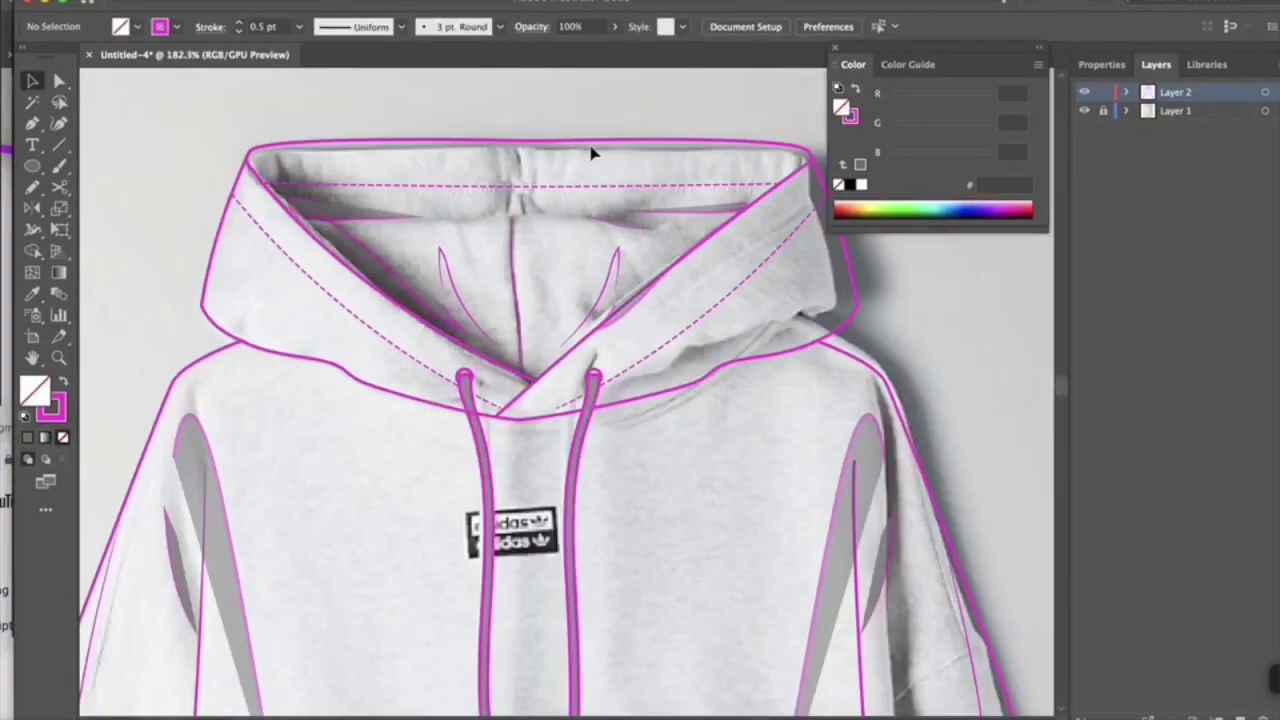
- Draw a small 0.5 pt crease at the centre of the hood's upper edge with a tapered width profile
scroll(484, 198, up, 2)
key(x)
key(x)
click(394, 109)
scroll(450, 200, up, 1)
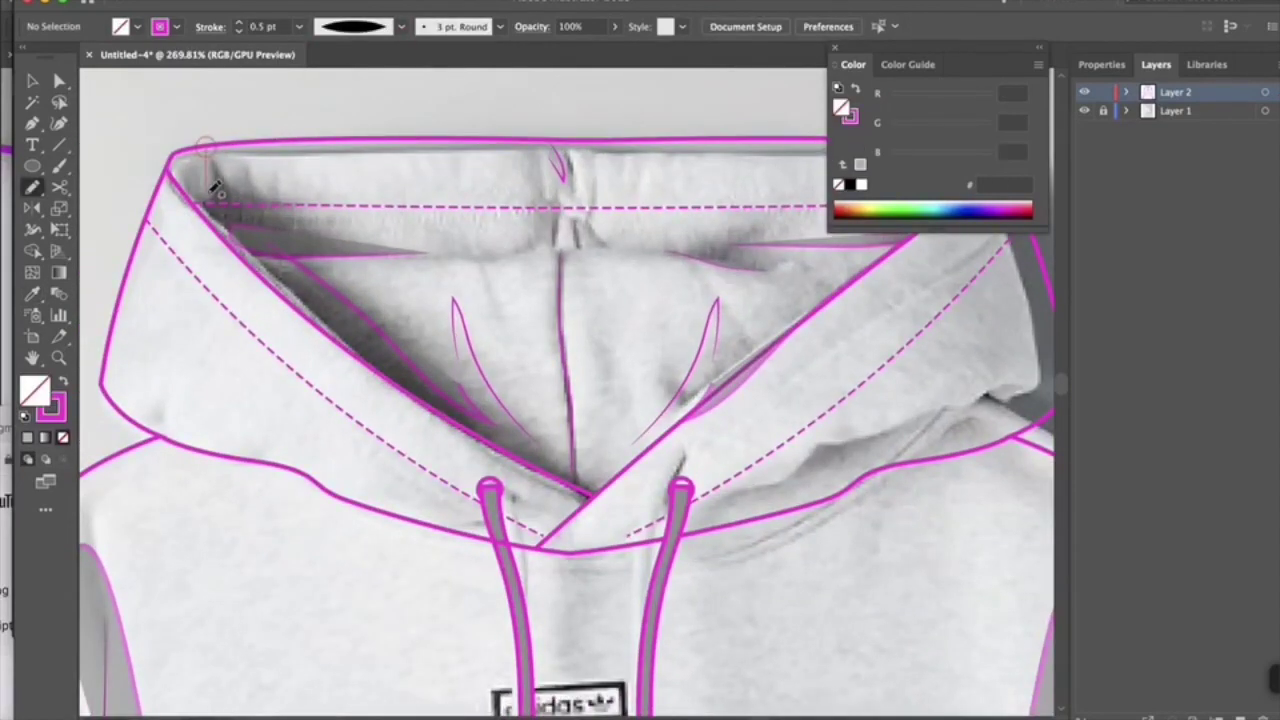
- Draw short creases inside the hood's upper left corner with a 0.5 pt stroke and a tapered width profile
drag(207, 150, 207, 200)
click(299, 27)
click(402, 27)
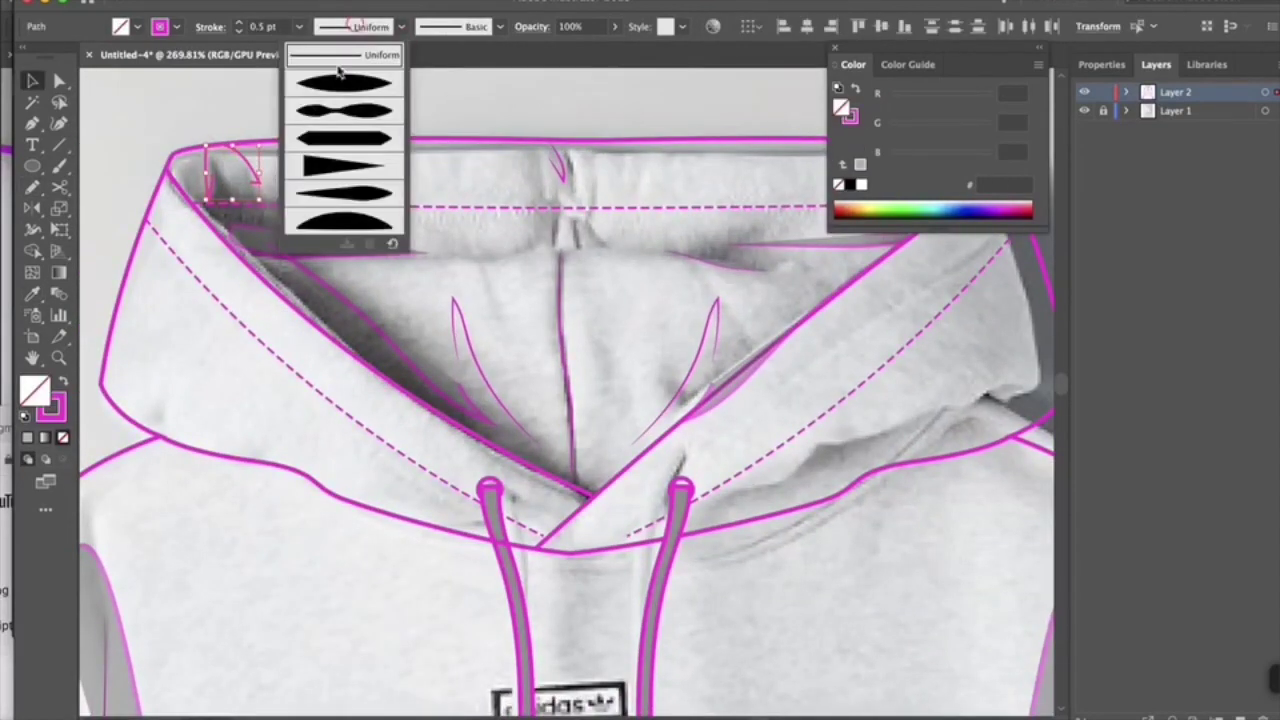
click(337, 86)
- Draw short creases at the hood's centre just below the dashed inner seam
click(509, 229)
scroll(509, 229, down, 3)
scroll(457, 237, up, 4)
key(n)
drag(400, 241, 403, 278)
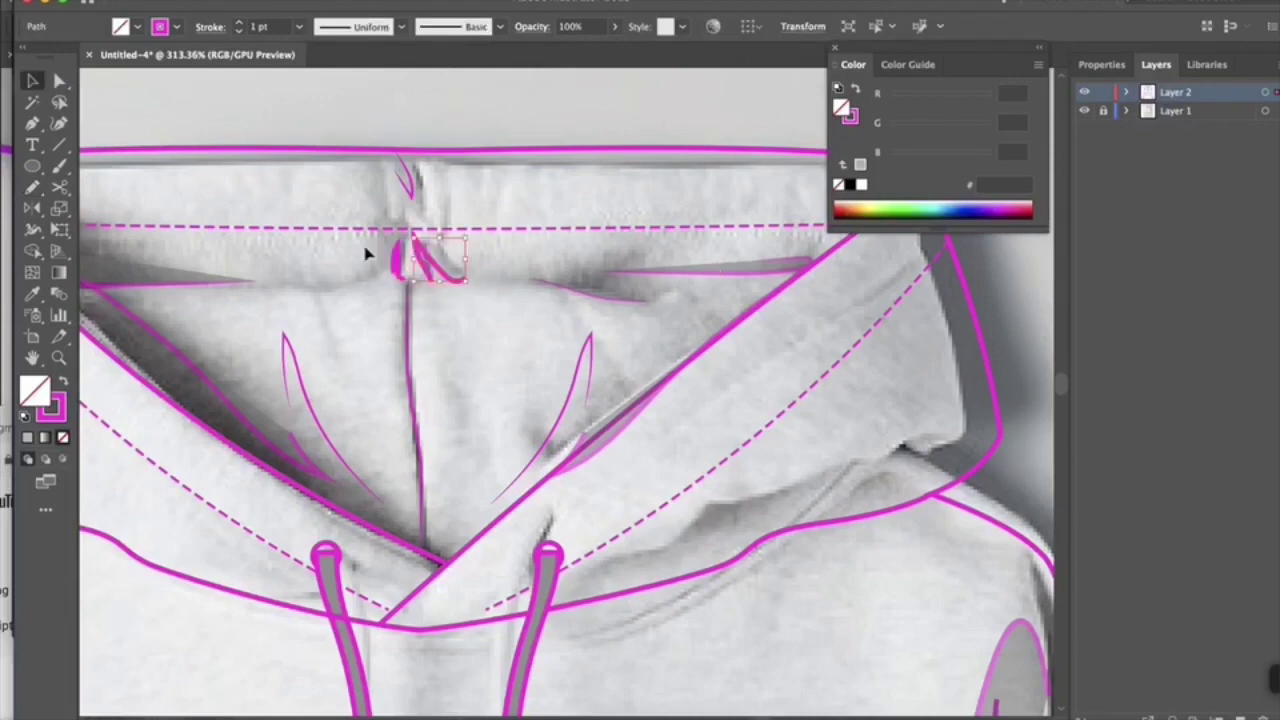
key(v)
- Move the curved crease inside the hood's right half closer to the right opening edge
scroll(429, 171, down, 5)
click(516, 289)
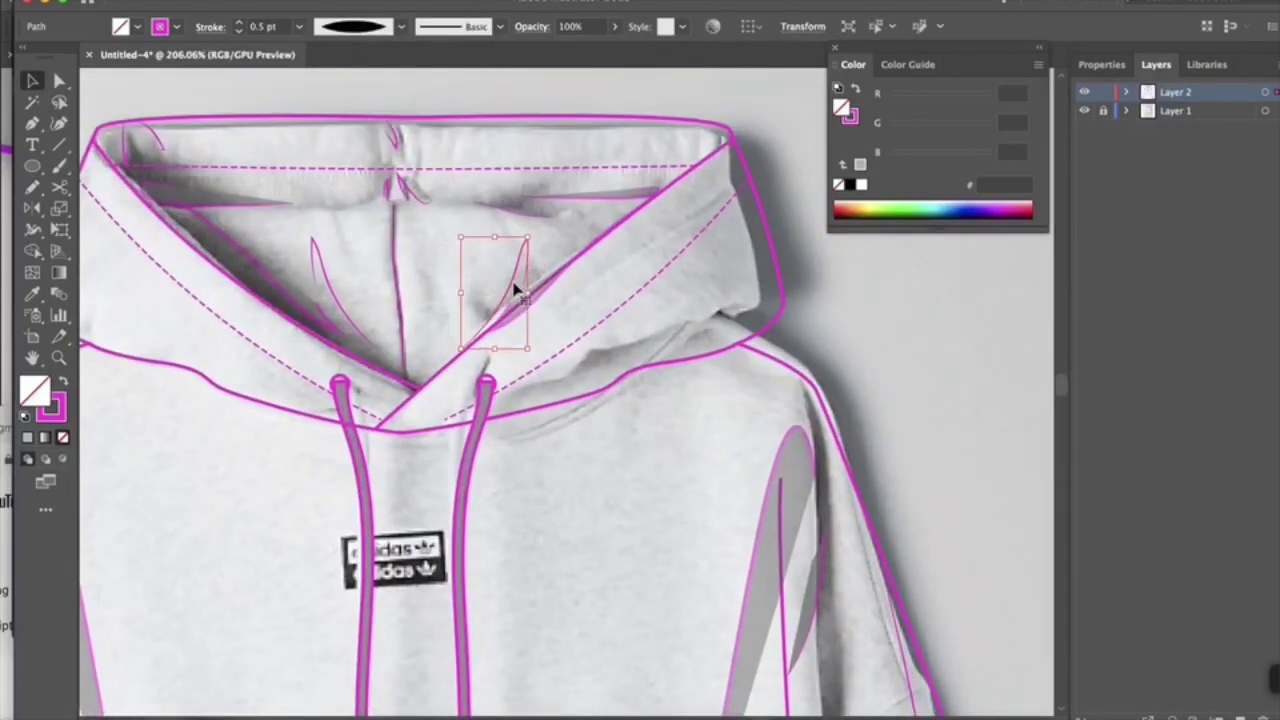
click(820, 322)
scroll(820, 322, down, 4)
scroll(806, 400, up, 4)
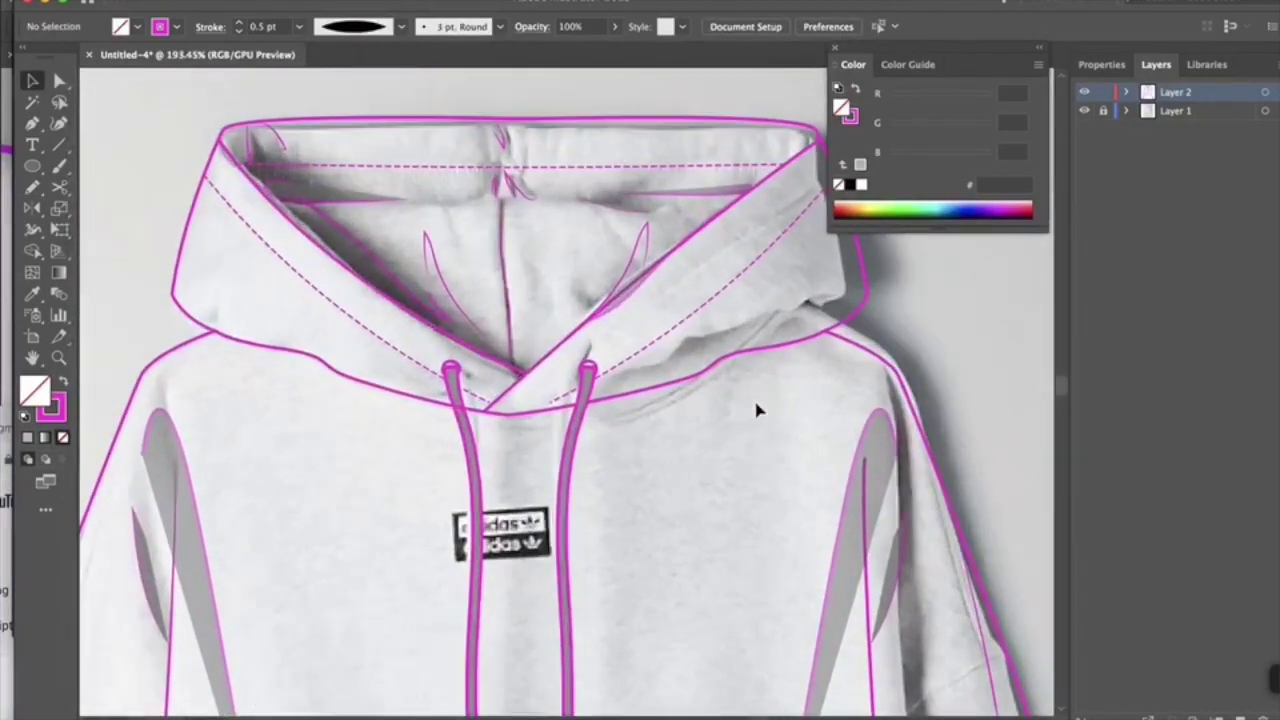
- Reshape the right hood's lower edge and outer corner to follow the hoodie photo
key(a)
click(678, 370)
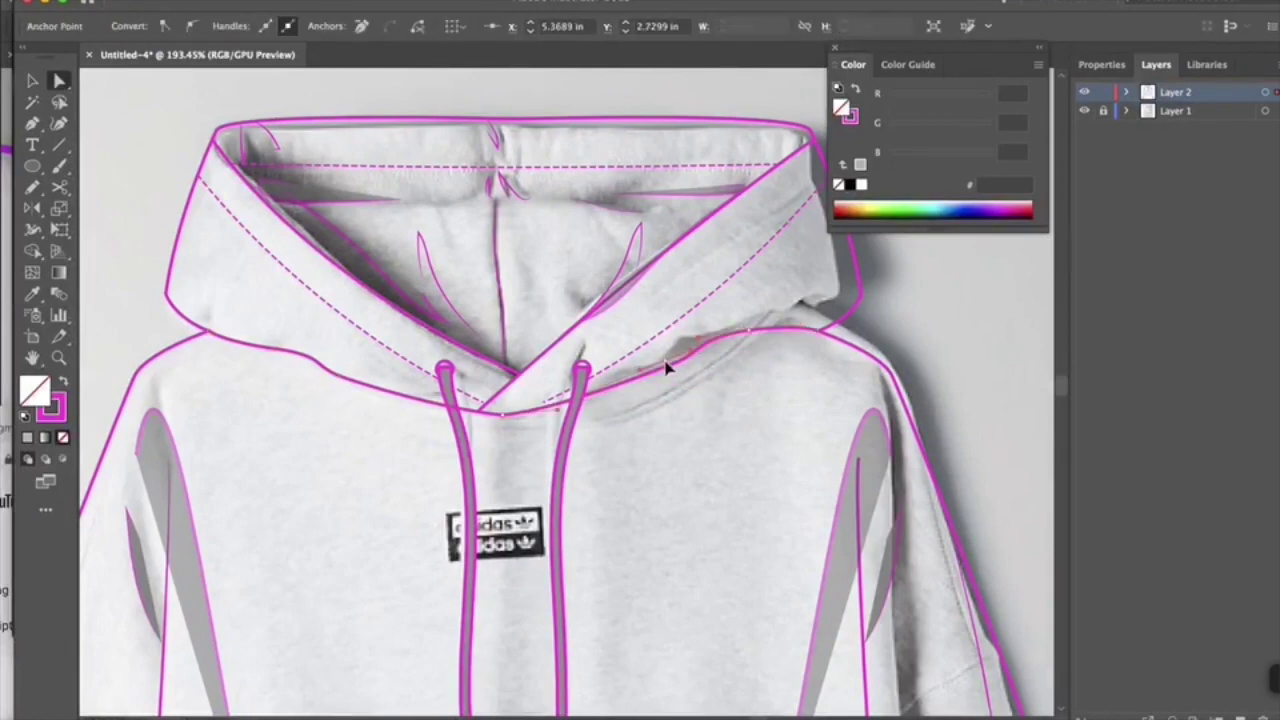
click(817, 334)
scroll(868, 297, up, 2)
scroll(860, 297, right, 1)
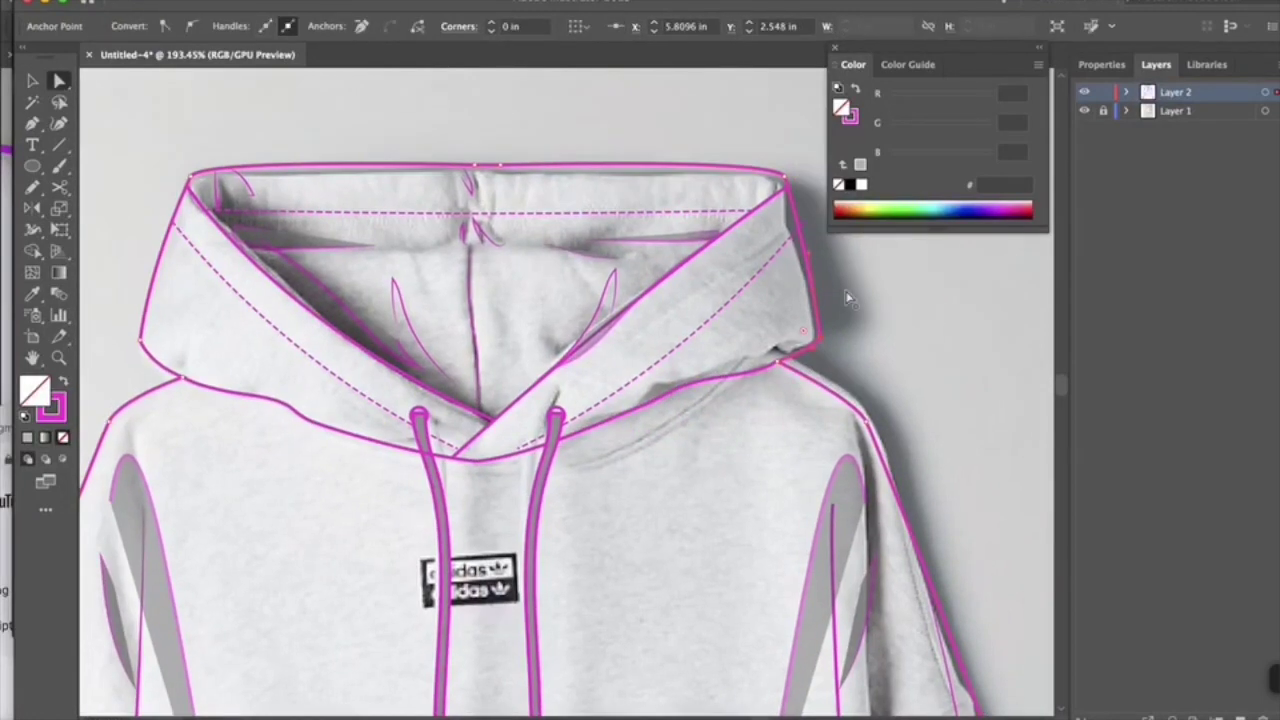
- Draw a short pointed crease near the hood's lower left corner with a 0.5 pt stroke
click(706, 328)
scroll(706, 328, down, 3)
scroll(402, 430, up, 4)
drag(276, 350, 268, 355)
key(i)
key(n)
scroll(330, 358, down, 1)
scroll(330, 358, right, 1)
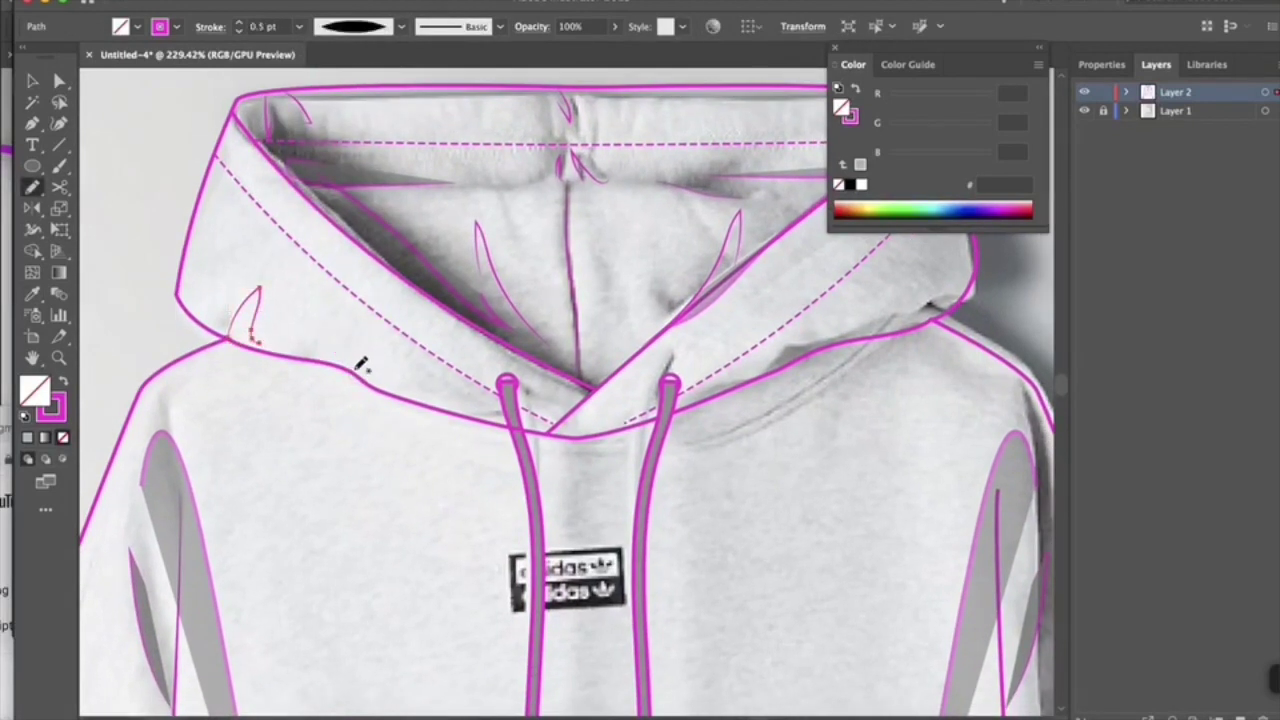
- Draw a second short crease above the left part of the hood's lower edge, using the tapered width profile
key(i)
click(402, 27)
click(337, 83)
key(a)
click(317, 327)
drag(323, 335, 338, 348)
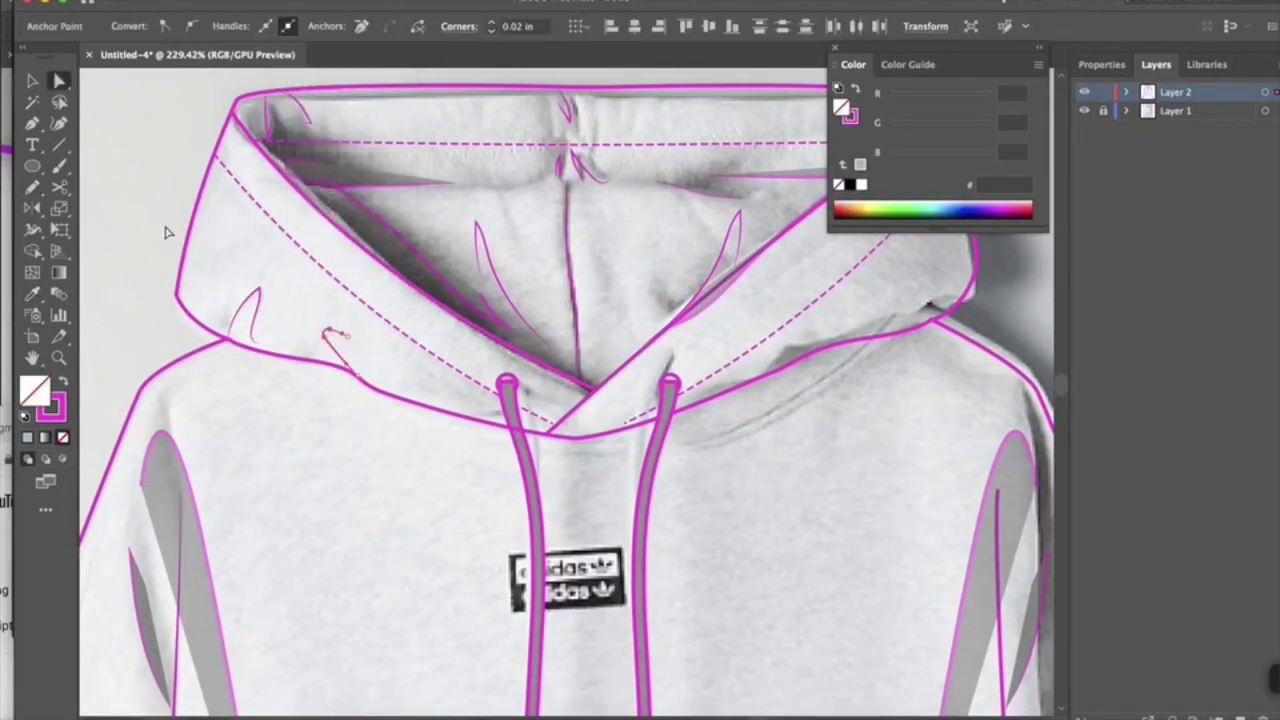
click(169, 234)
- Draw a tapered 0.5 pt crease rising from the right part of the hood's lower edge
scroll(172, 240, down, 3)
drag(572, 321, 620, 267)
key(i)
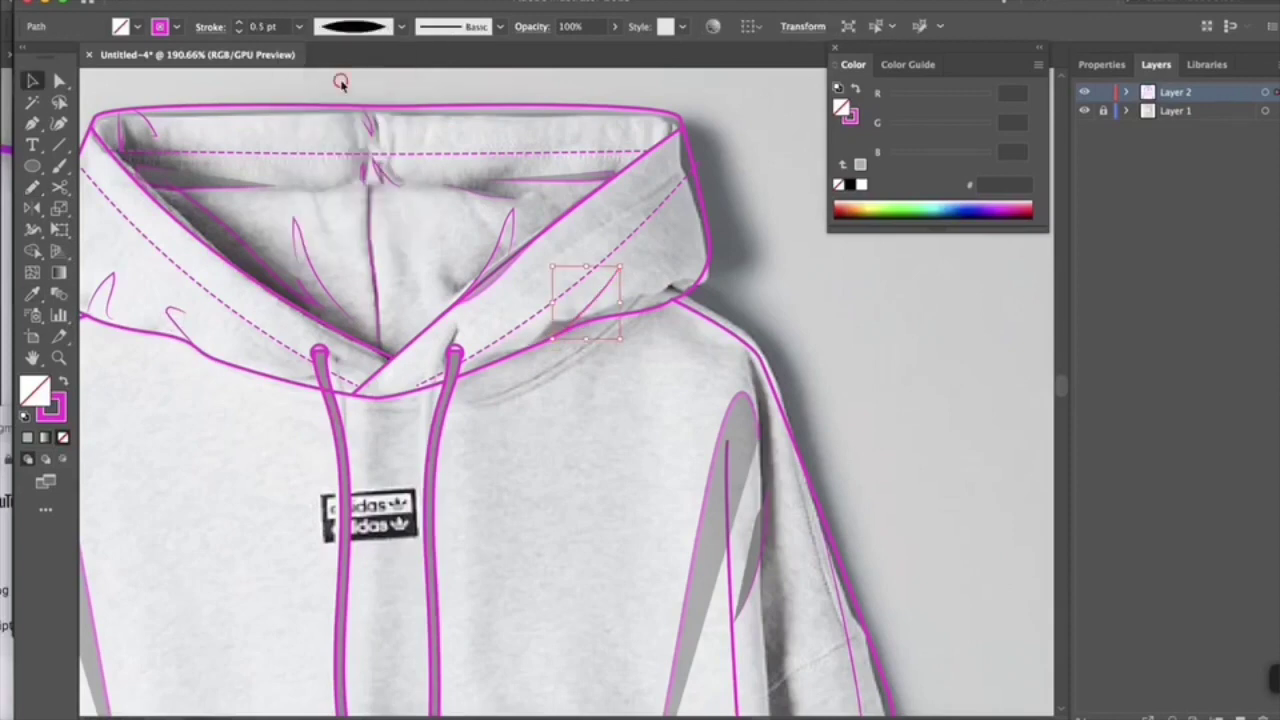
- Unlock Layer 1 and move the hoodie photo off the artboard, beside the line drawing
scroll(771, 400, down, 10)
drag(746, 340, 386, 340)
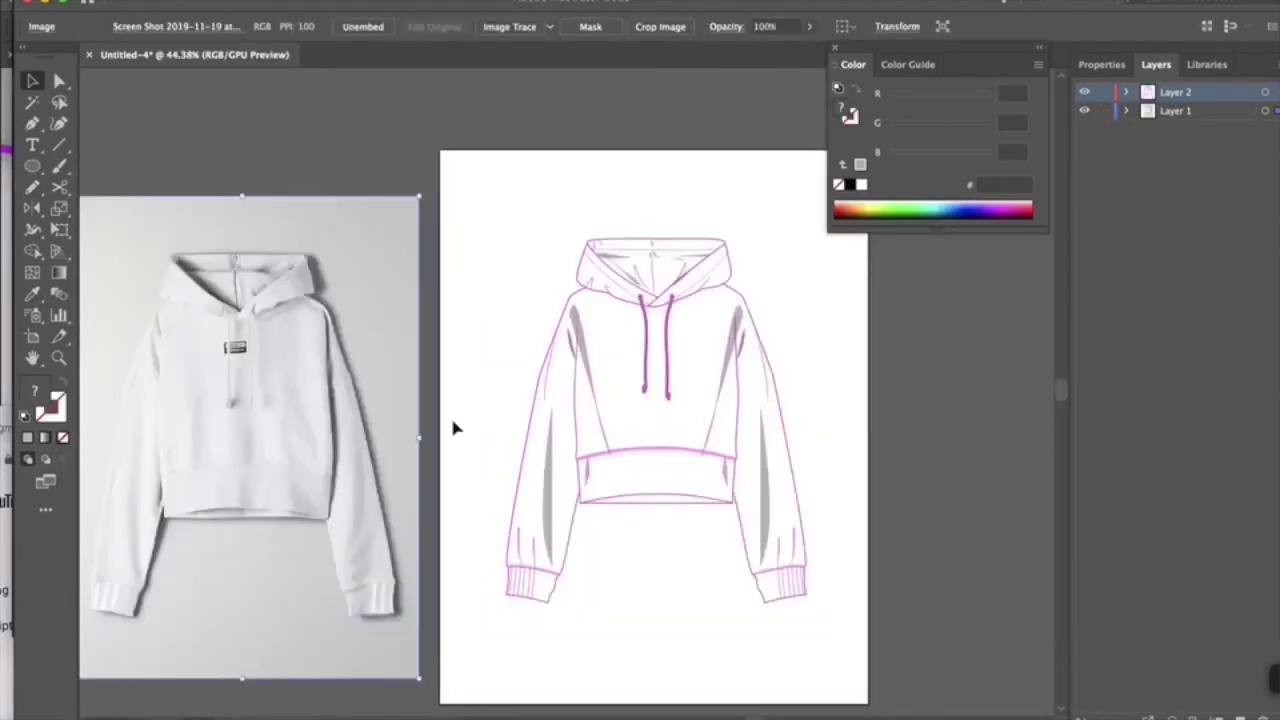
key(super+shift+a)
scroll(580, 580, up, 3)
scroll(583, 640, down, 4)
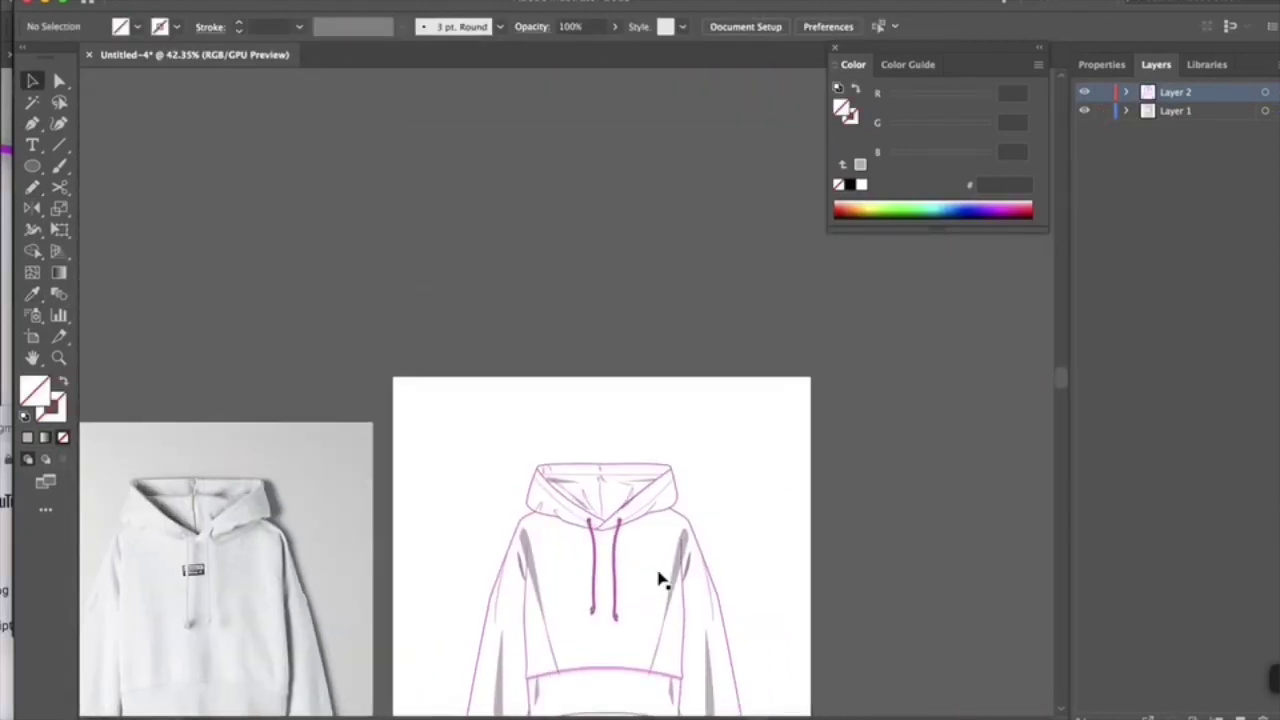
- Adjust the grey fold shading along the inside of the hood opening's right edge
scroll(660, 580, up, 5)
key(a)
click(711, 254)
scroll(711, 257, up, 2)
click(603, 343)
key(b)
drag(660, 250, 500, 405)
key(super+shift+a)
scroll(560, 345, up, 2)
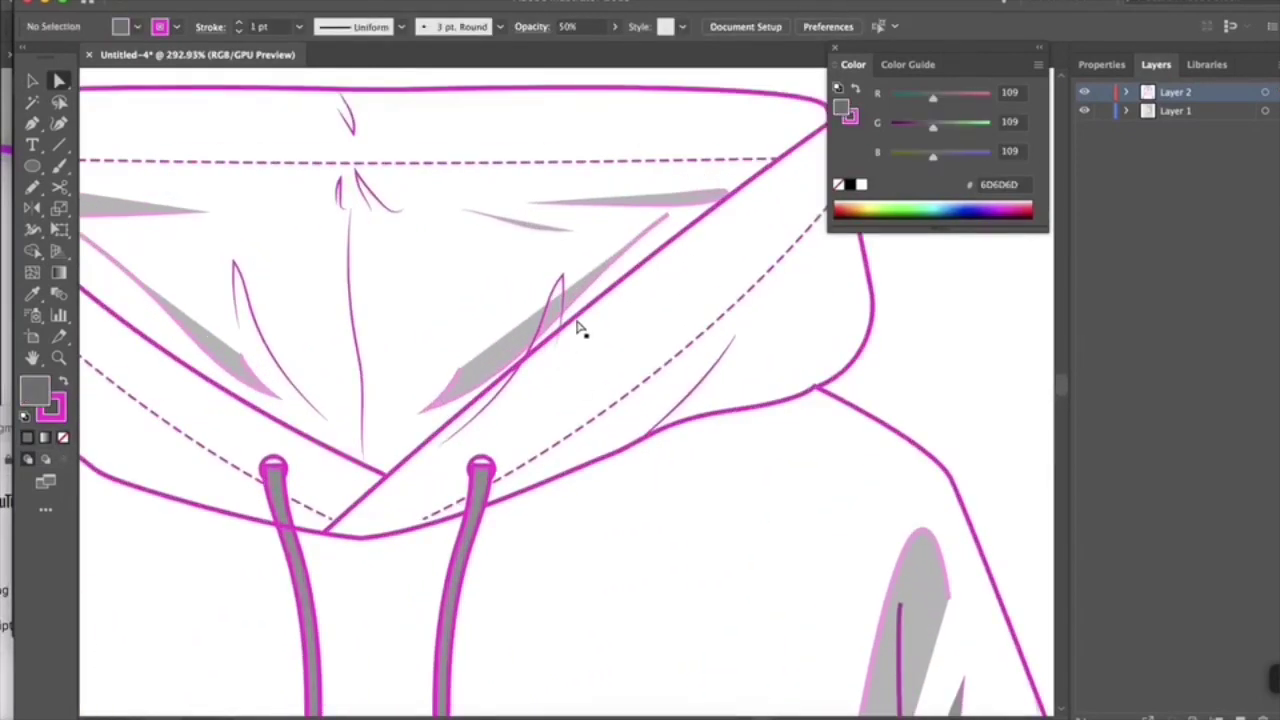
- Add an anchor point to the hood opening's right edge and shift it slightly to refine the line
click(578, 328)
key(p)
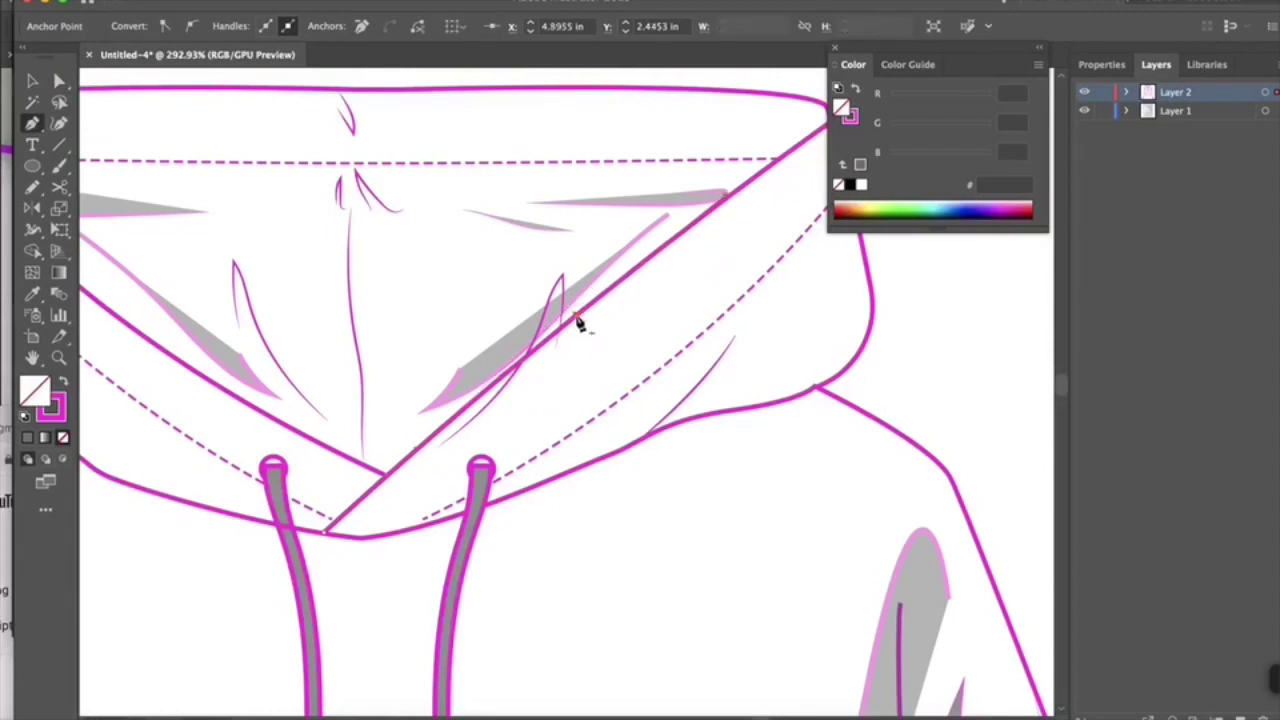
key(a)
click(582, 328)
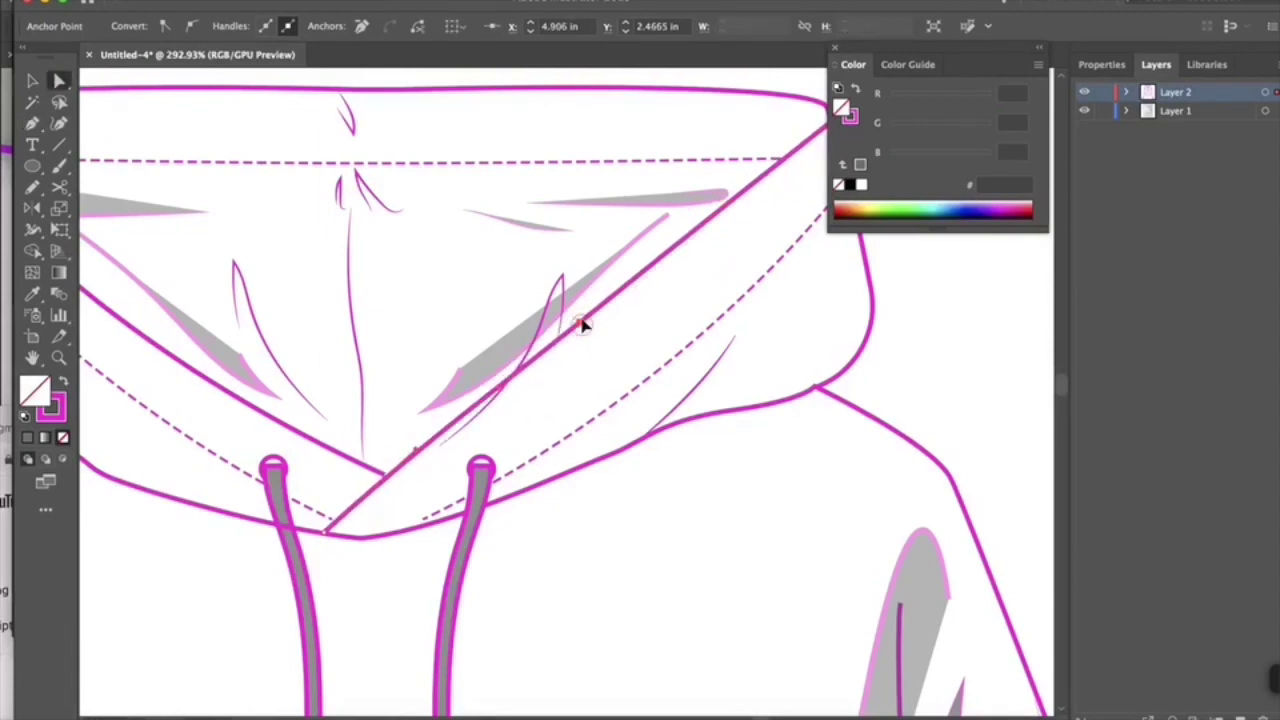
key(super+shift+a)
scroll(663, 149, down, 12)
key(v)
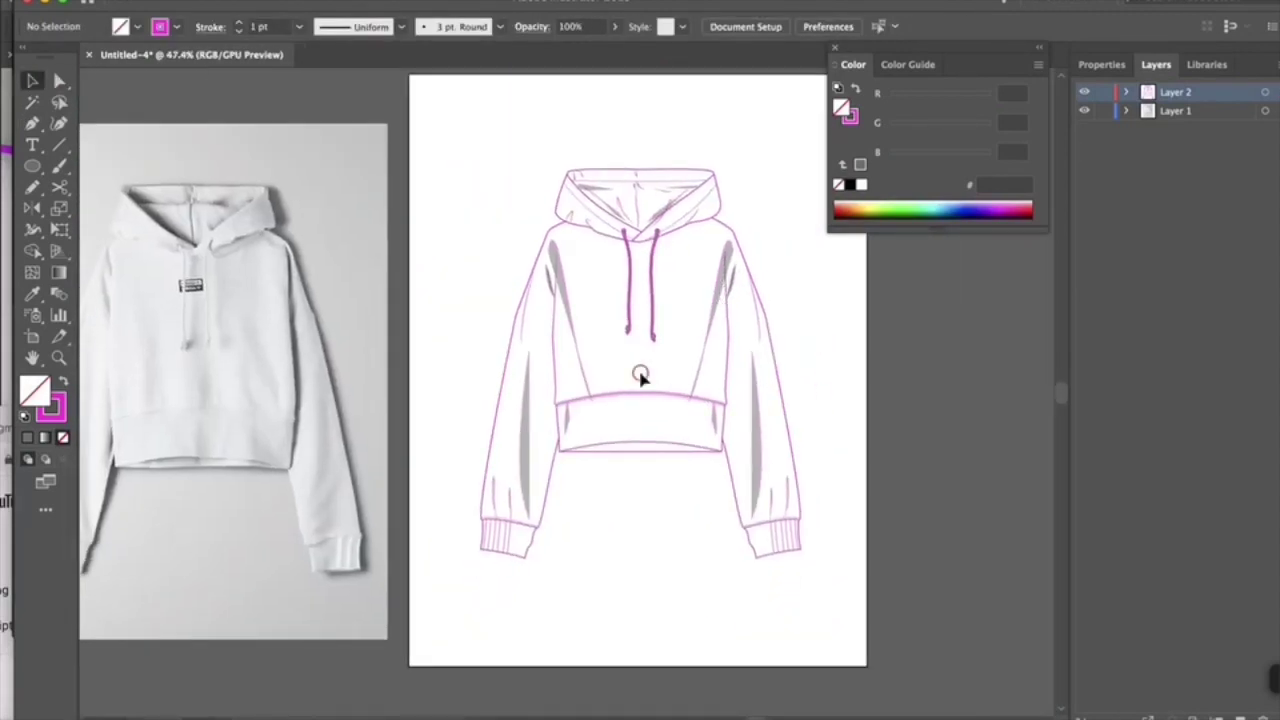
- Fill the hoodie shapes with the light grey sampled from the photo and send them behind the detail lines
click(638, 366)
scroll(600, 375, down, 2)
key(i)
click(226, 319)
key(v)
scroll(578, 366, up, 2)
right_click(583, 308)
click(803, 603)
click(846, 609)
- Set the stroke colour of the whole hoodie drawing to #353535
scroll(697, 449, down, 3)
drag(521, 190, 840, 600)
double_click(50, 406)
text(353535)
key(Return)
key(super+shift+a)
- Lower the opacity of the long shadows on both sides of the body and on the sleeves
scroll(686, 466, up, 2)
click(598, 350)
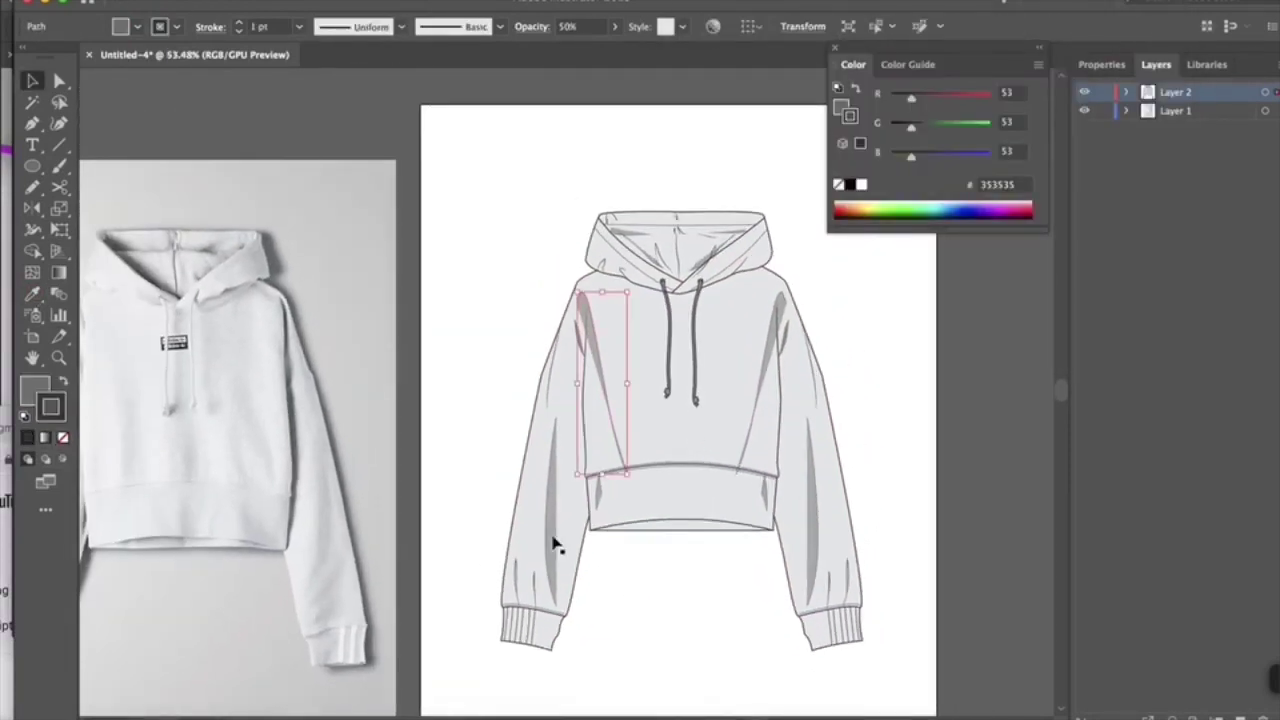
shift+click(551, 540)
drag(585, 52, 556, 50)
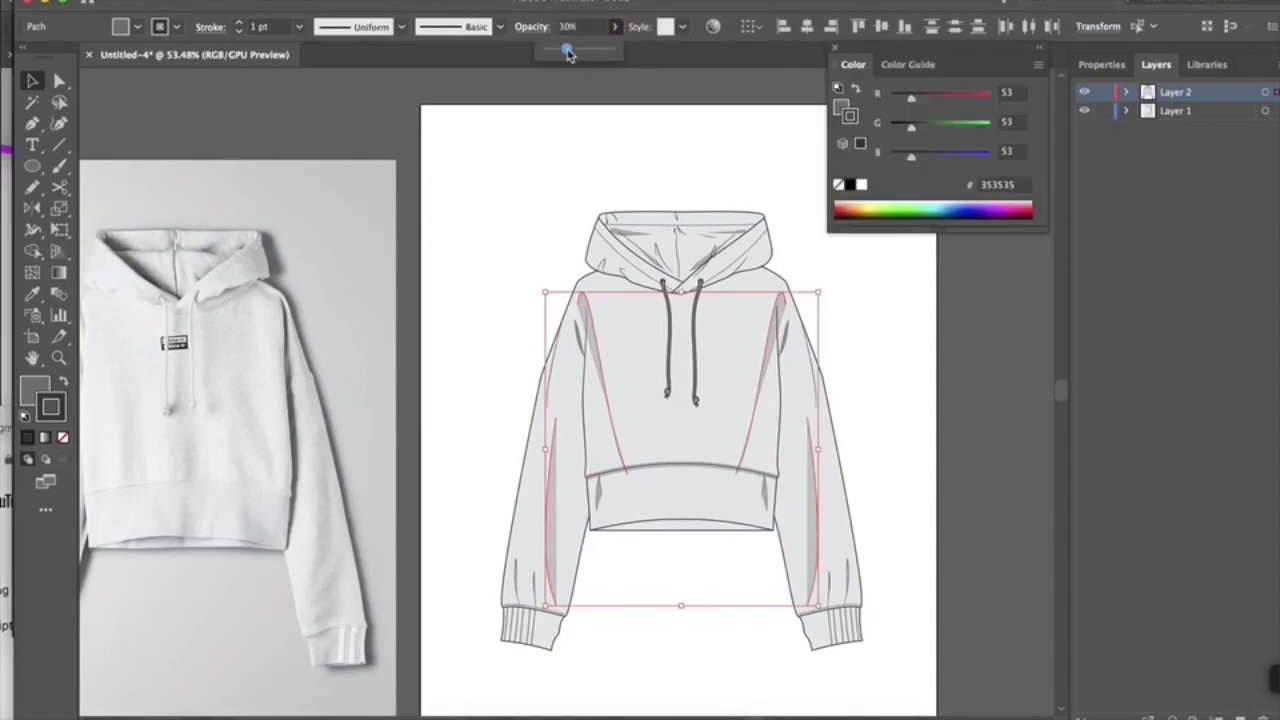
key(super+shift+a)
- Reduce the opacity of the small armhole, hem band and inner hood shadows to 18%
scroll(529, 320, down, 2)
scroll(540, 283, up, 3)
drag(540, 283, 782, 474)
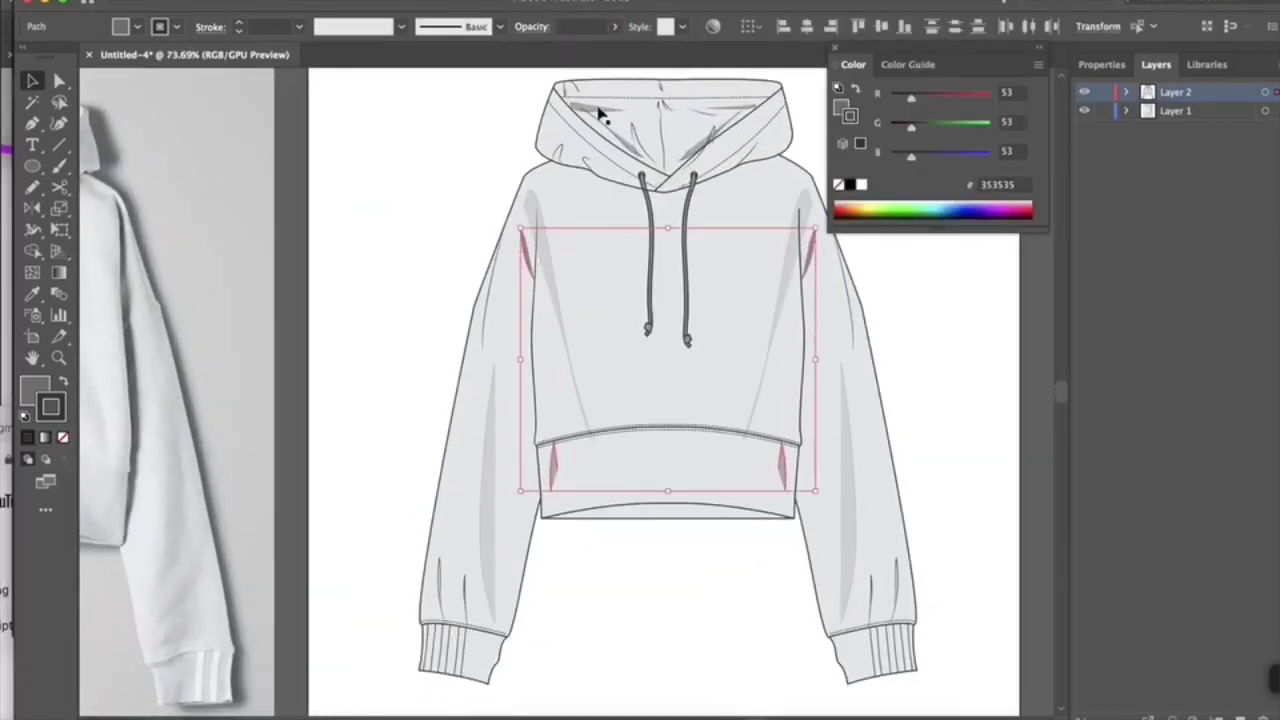
key(super+shift+a)
scroll(491, 277, down, 2)
scroll(494, 286, up, 4)
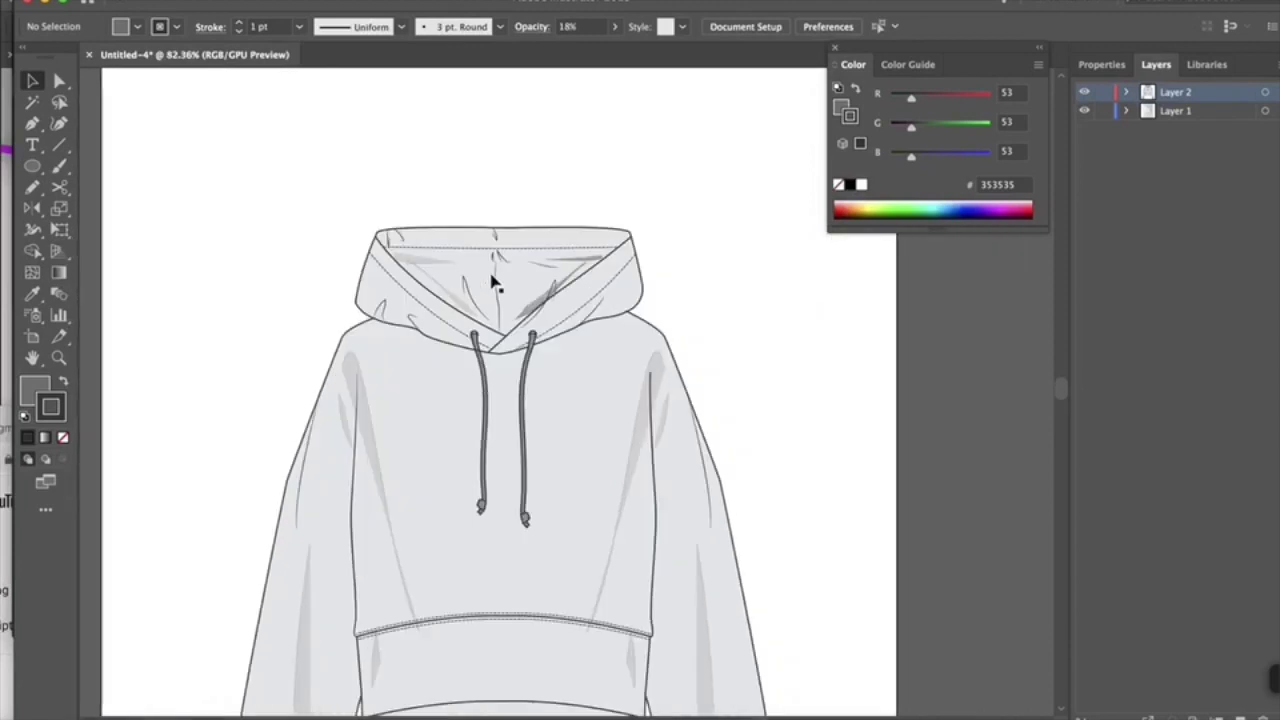
click(553, 368)
key(super+shift+a)
- Fill the stripes on both sleeve cuffs with white (#FFFFFF)
scroll(260, 394, down, 2)
scroll(483, 491, up, 3)
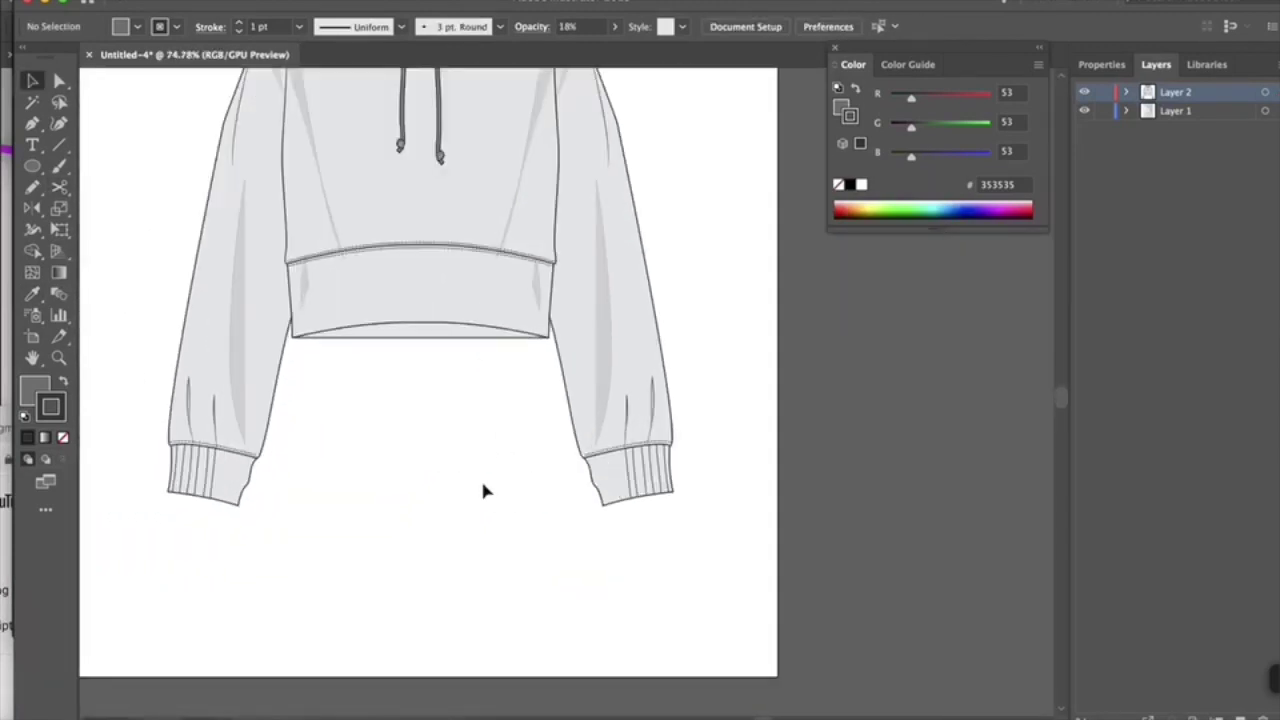
click(312, 425)
scroll(326, 432, up, 3)
shift+click(314, 443)
drag(314, 443, 606, 432)
double_click(35, 389)
key(Return)
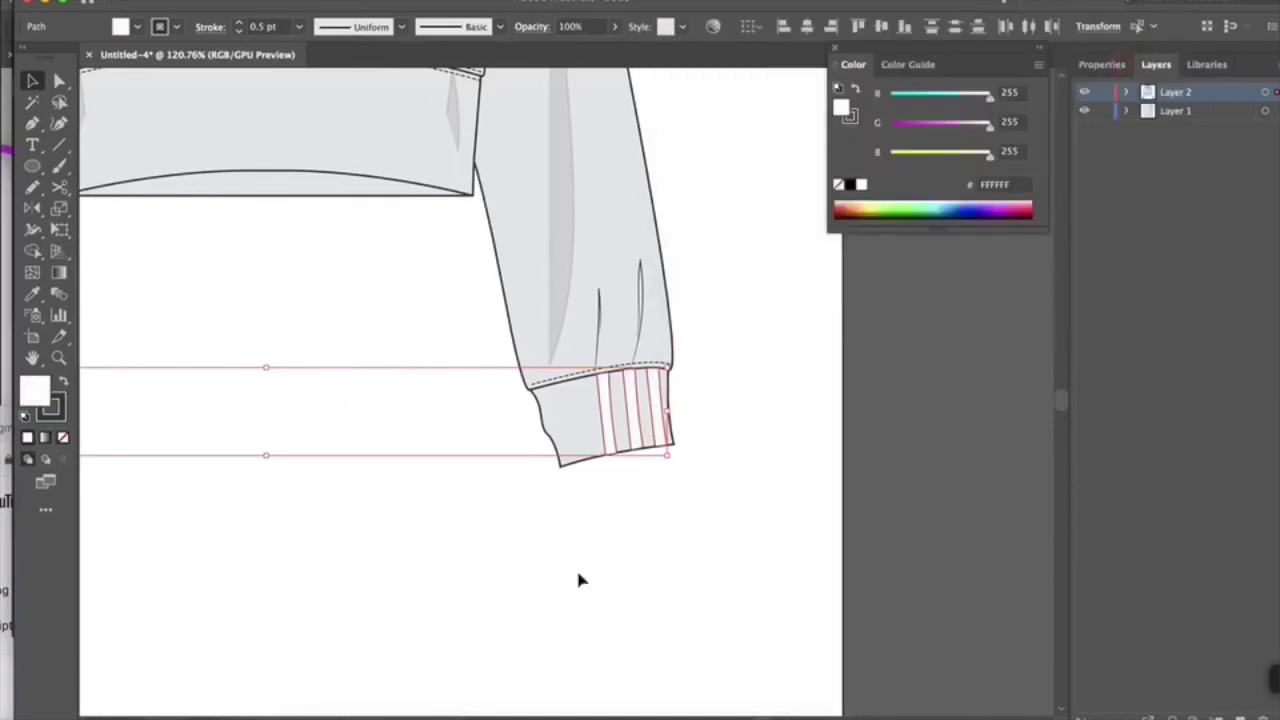
key(super+shift+a)
scroll(575, 566, down, 4)
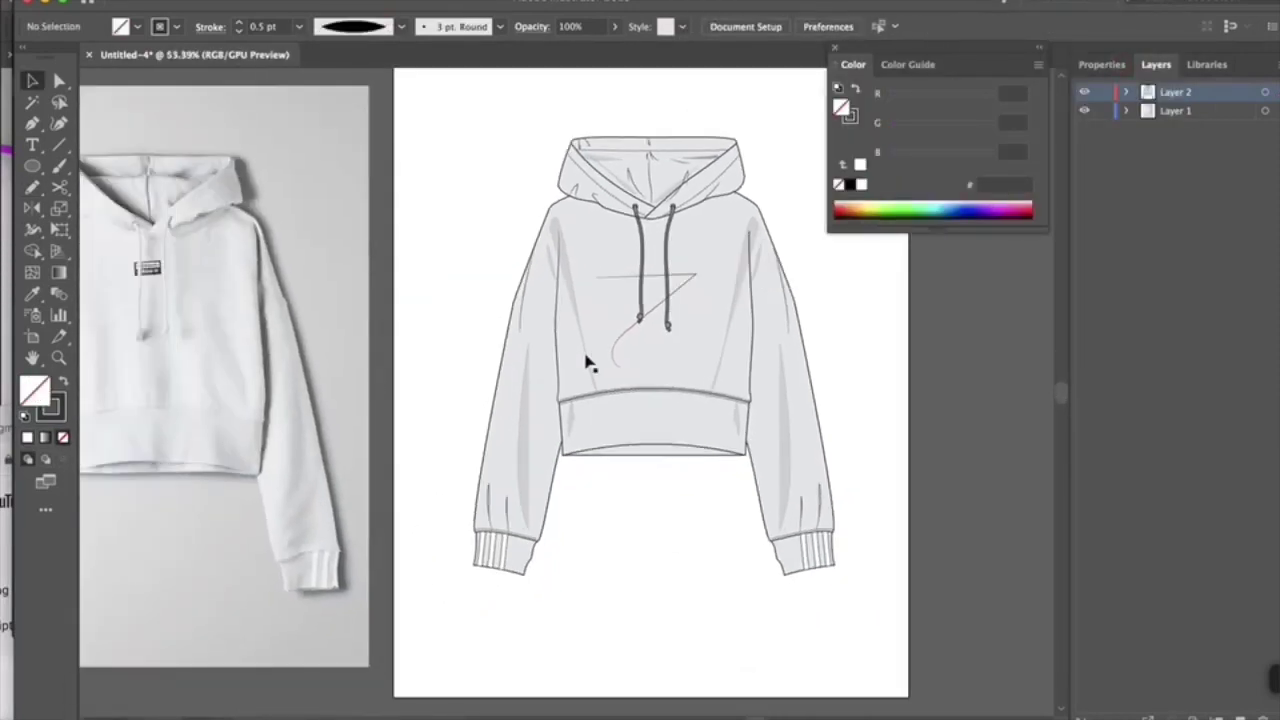
- Draw a closed shape over the hood's interior, filled with #727272, without a stroke and at 45% opacity
scroll(588, 363, up, 5)
key(p)
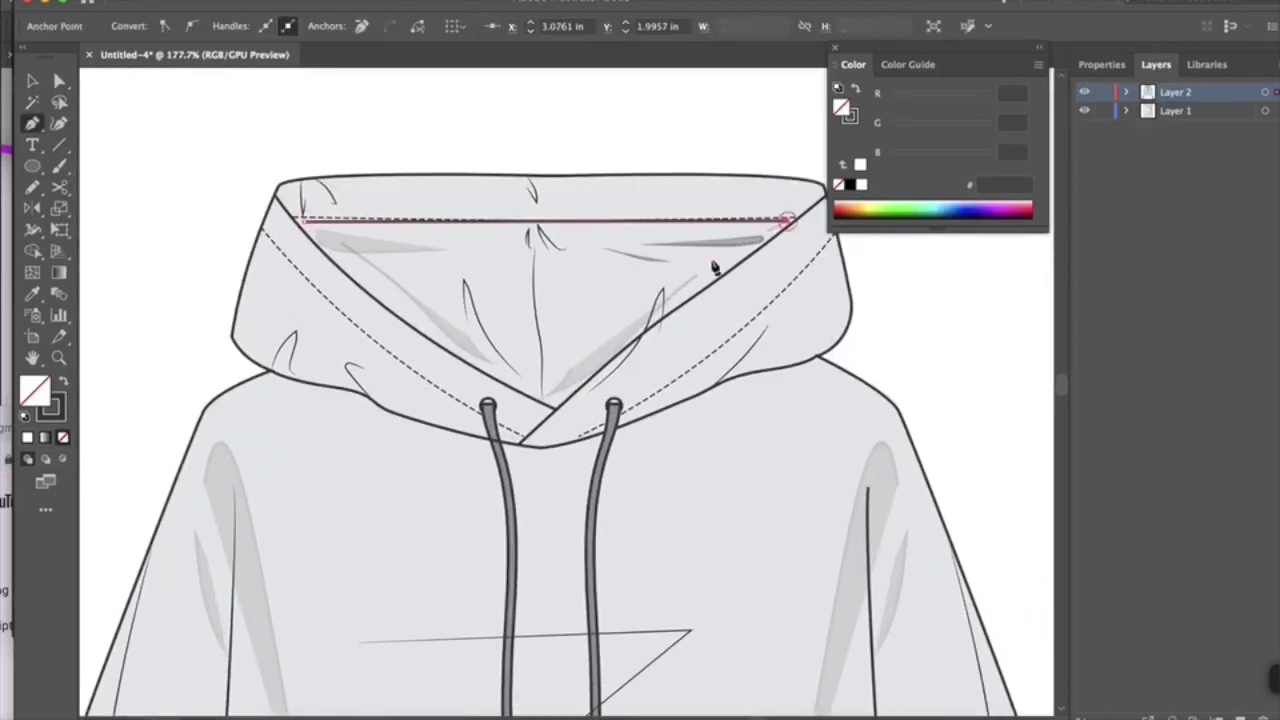
double_click(57, 405)
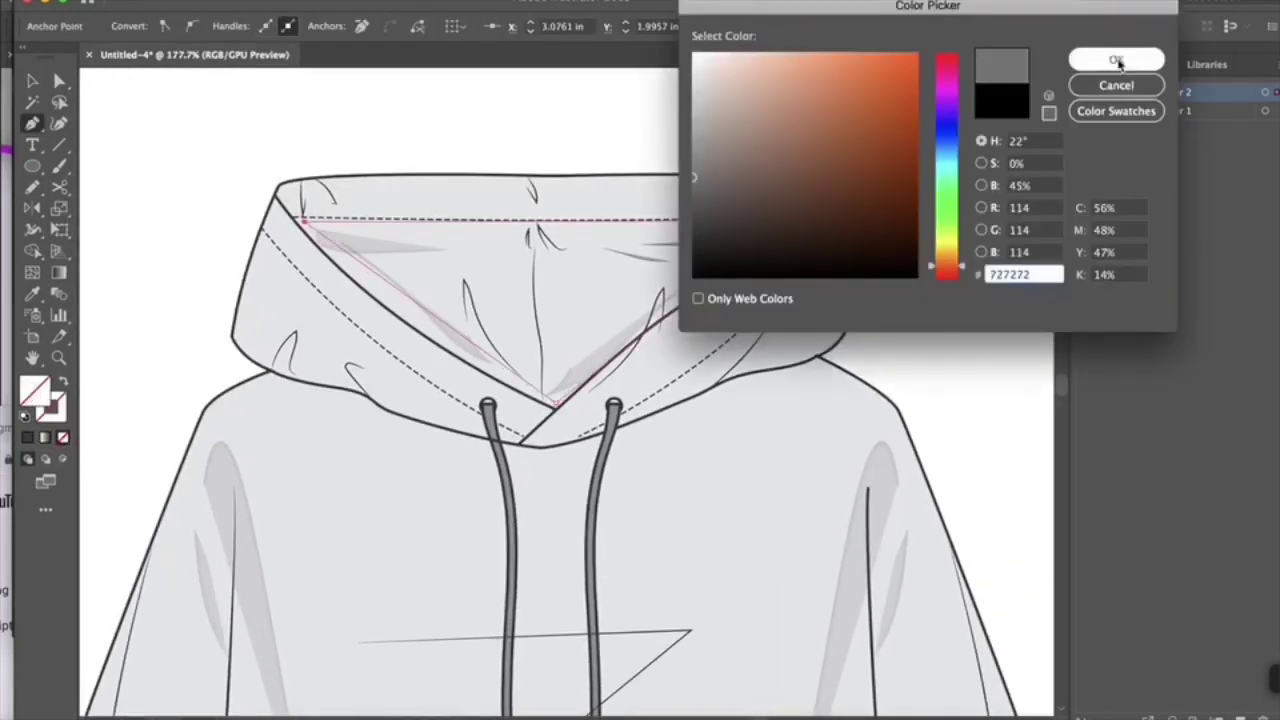
key(Return)
click(615, 27)
drag(615, 47, 577, 49)
click(449, 122)
- Reshape the left side of the interior shading to follow the hood opening's curved left edge
scroll(425, 238, down, 1)
scroll(425, 240, up, 4)
key(a)
drag(612, 332, 613, 341)
scroll(468, 255, up, 3)
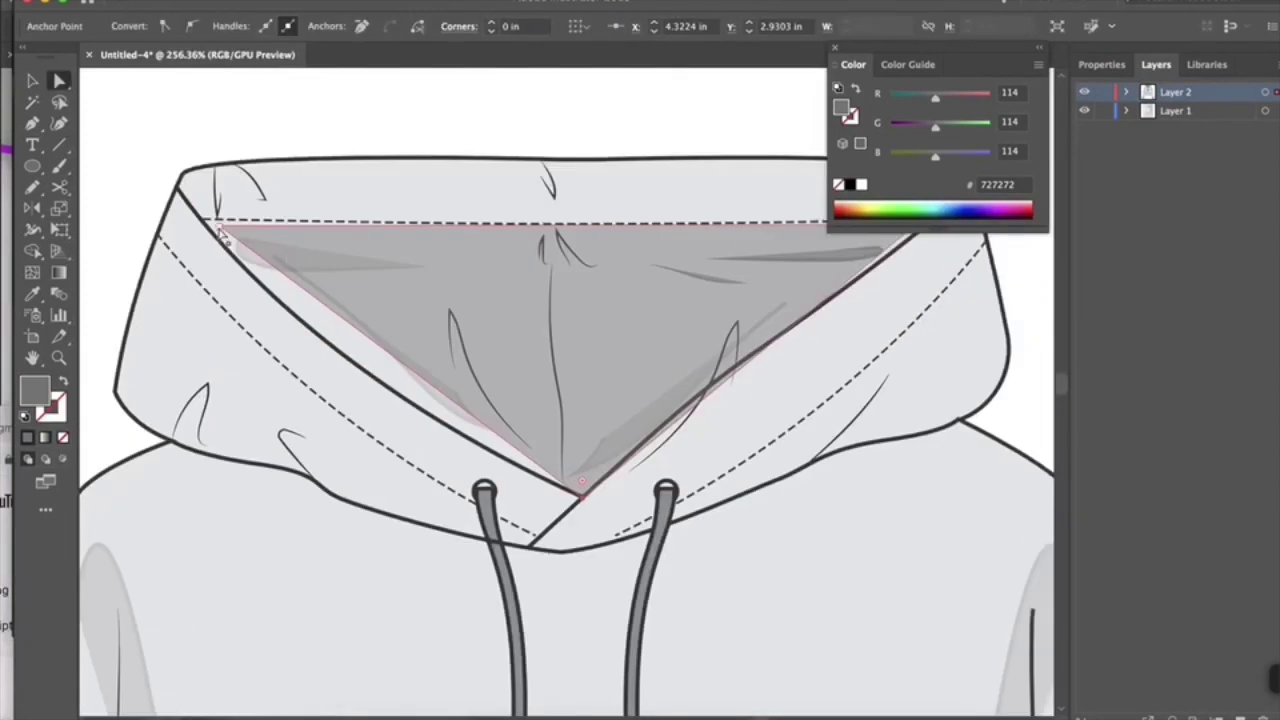
drag(383, 358, 363, 371)
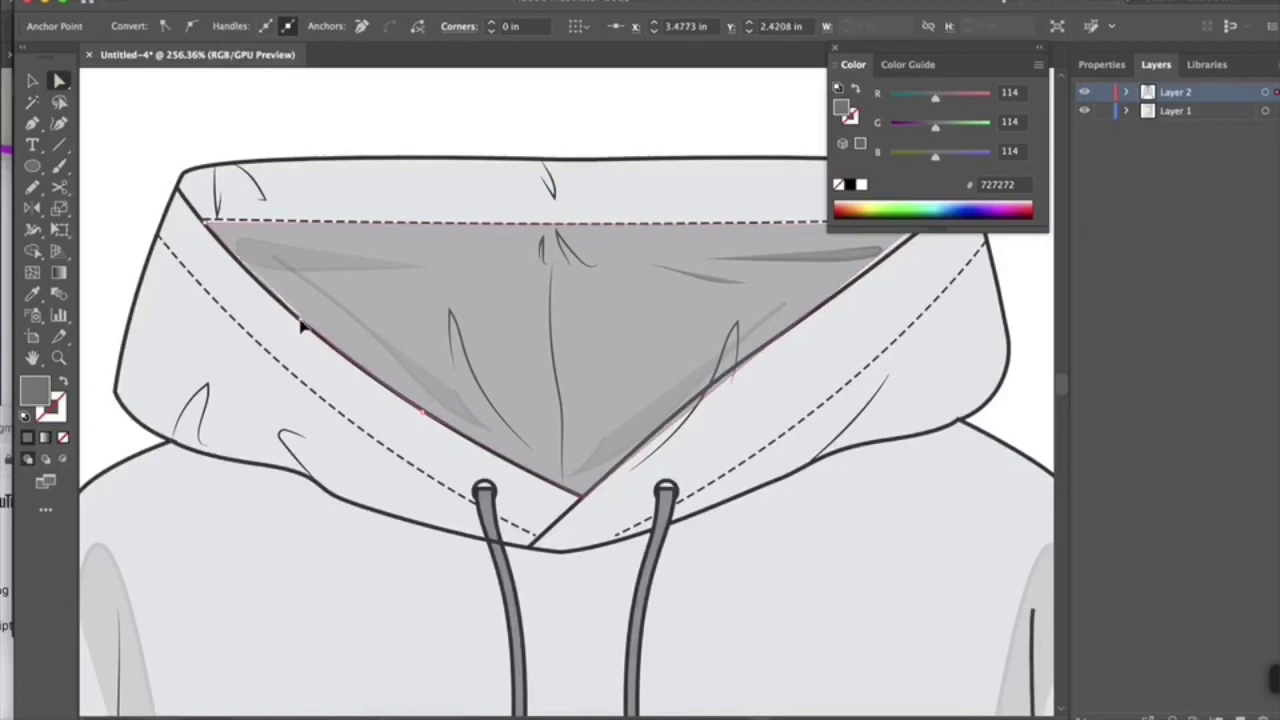
- Fit the right side of the interior shading to the hood opening's right edge
scroll(455, 294, up, 2)
key(p)
scroll(651, 334, down, 2)
scroll(565, 404, up, 3)
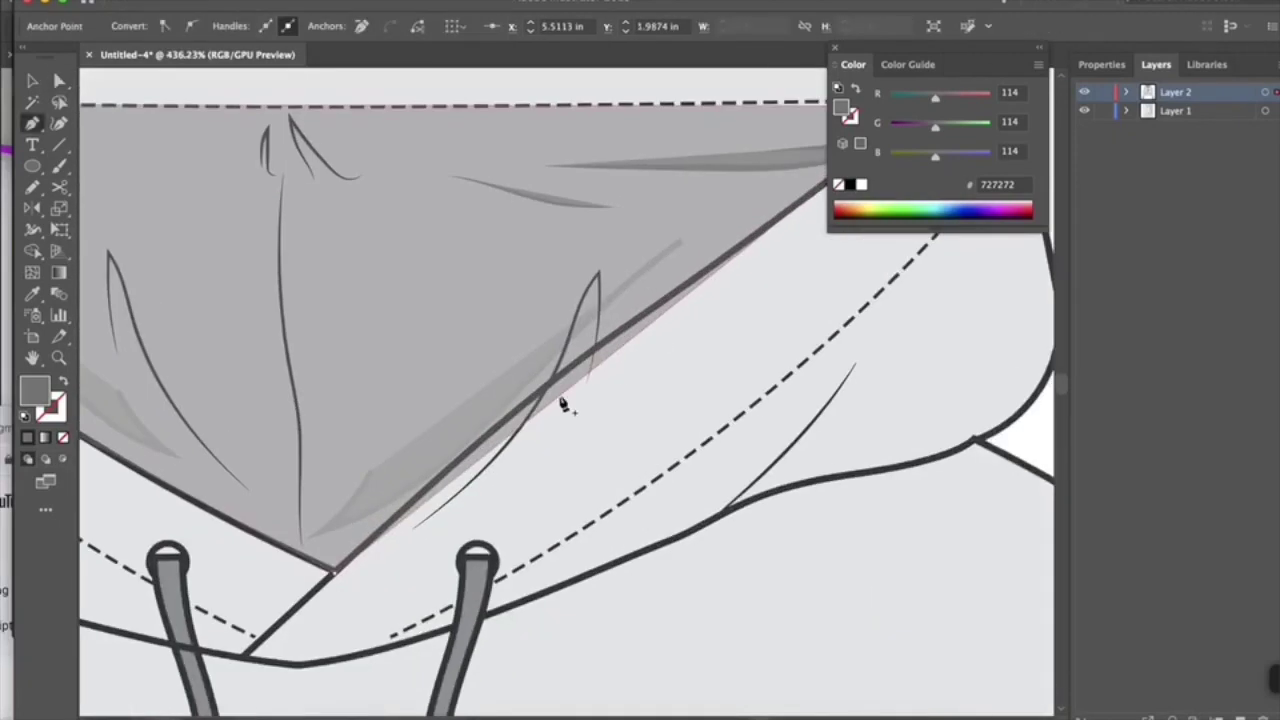
key(v)
scroll(553, 387, down, 6)
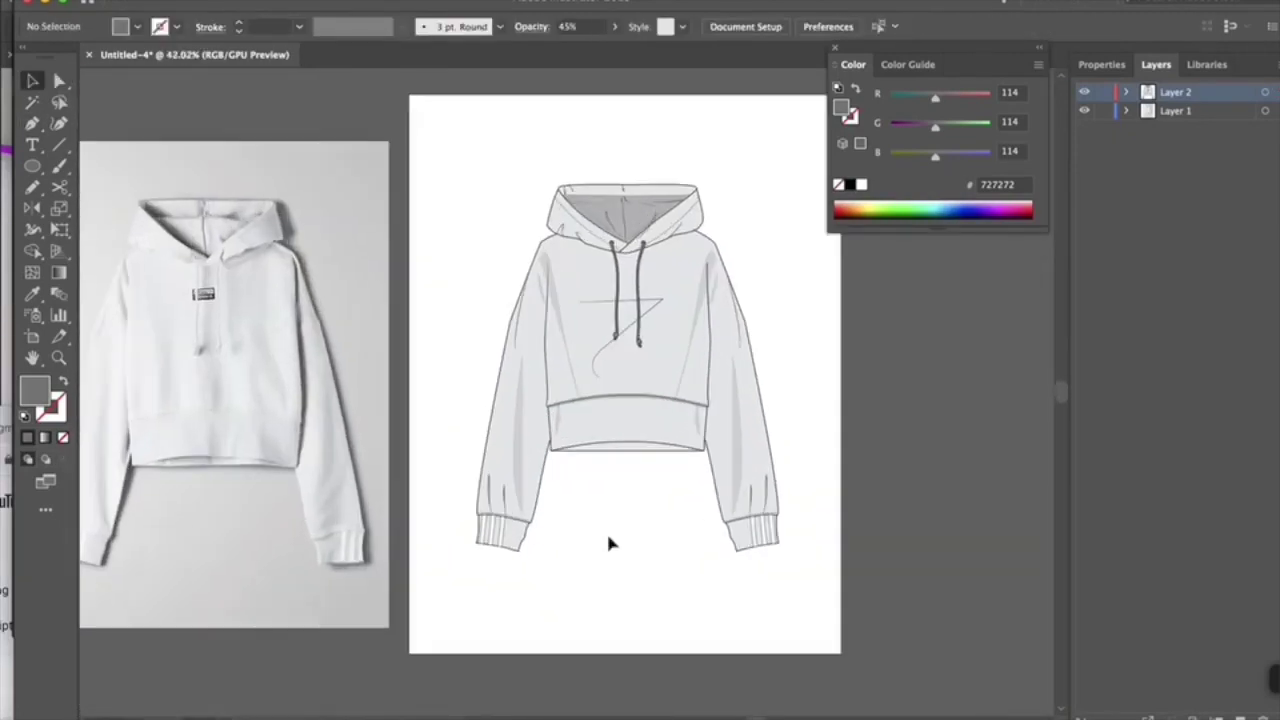
- Lock Layer 2 and draw a white (#FFFFFF) rectangle beside the photo's chest logo on Layer 1
scroll(609, 540, up, 2)
click(483, 488)
scroll(495, 380, up, 5)
key(m)
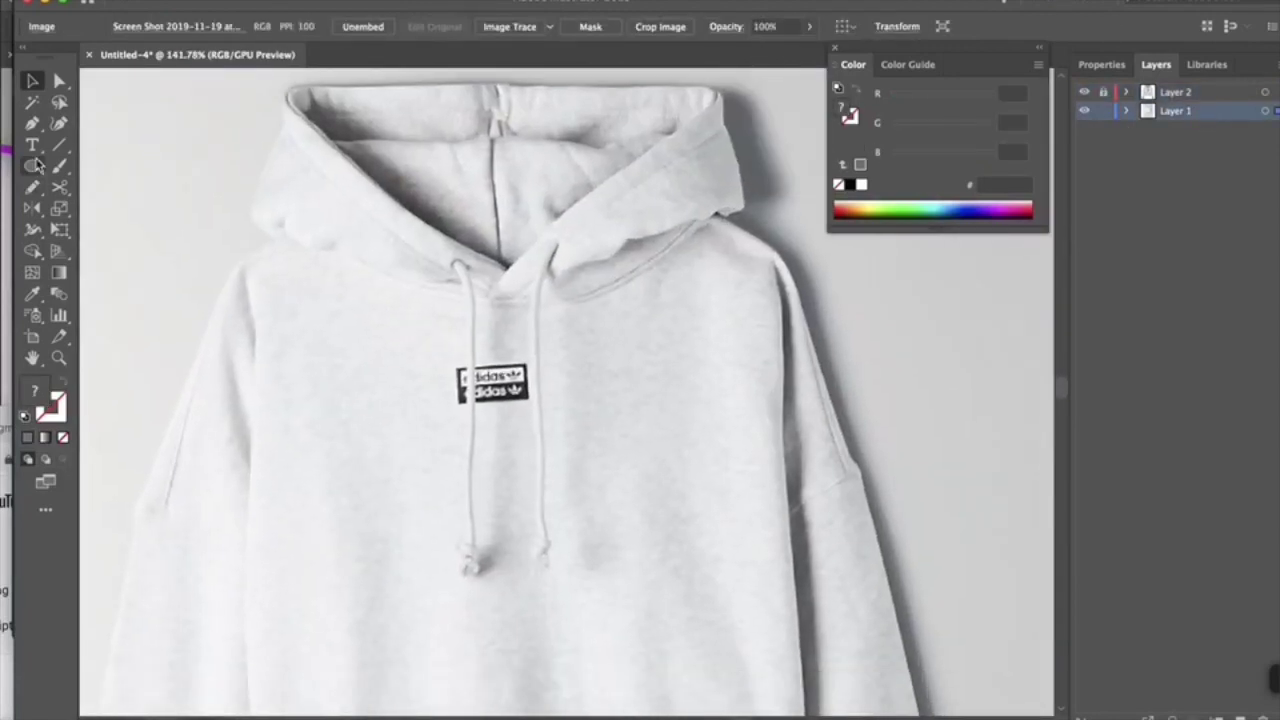
key(v)
drag(565, 345, 372, 349)
double_click(34, 390)
text(ffffff)
key(Return)
scroll(329, 366, up, 2)
- Add a near-black (#1A1C21) rectangle directly below the white one and line the two up
click(44, 173)
click(110, 166)
click(611, 362)
key(v)
scroll(495, 381, up, 4)
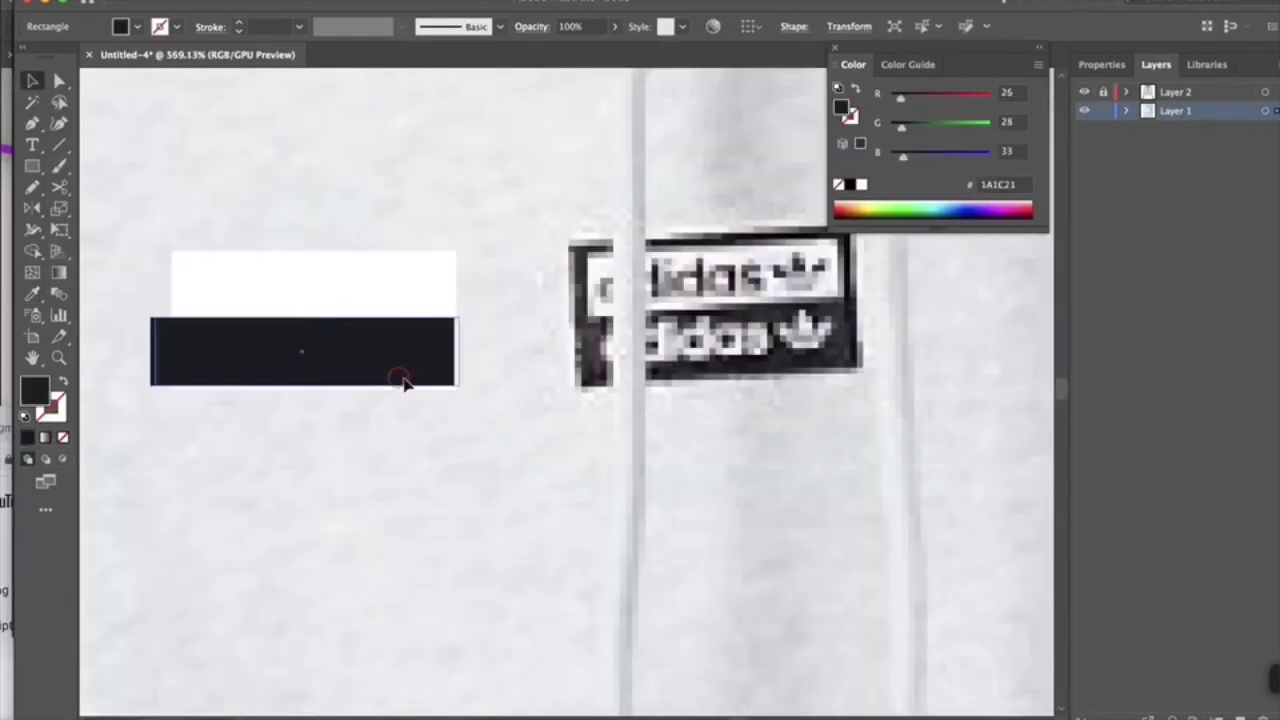
scroll(403, 377, left, 4)
drag(298, 369, 312, 369)
- Give the white rectangle a 1 pt black (#000000) outline framing the whole logo box
click(350, 312)
double_click(56, 412)
text(000000)
key(Return)
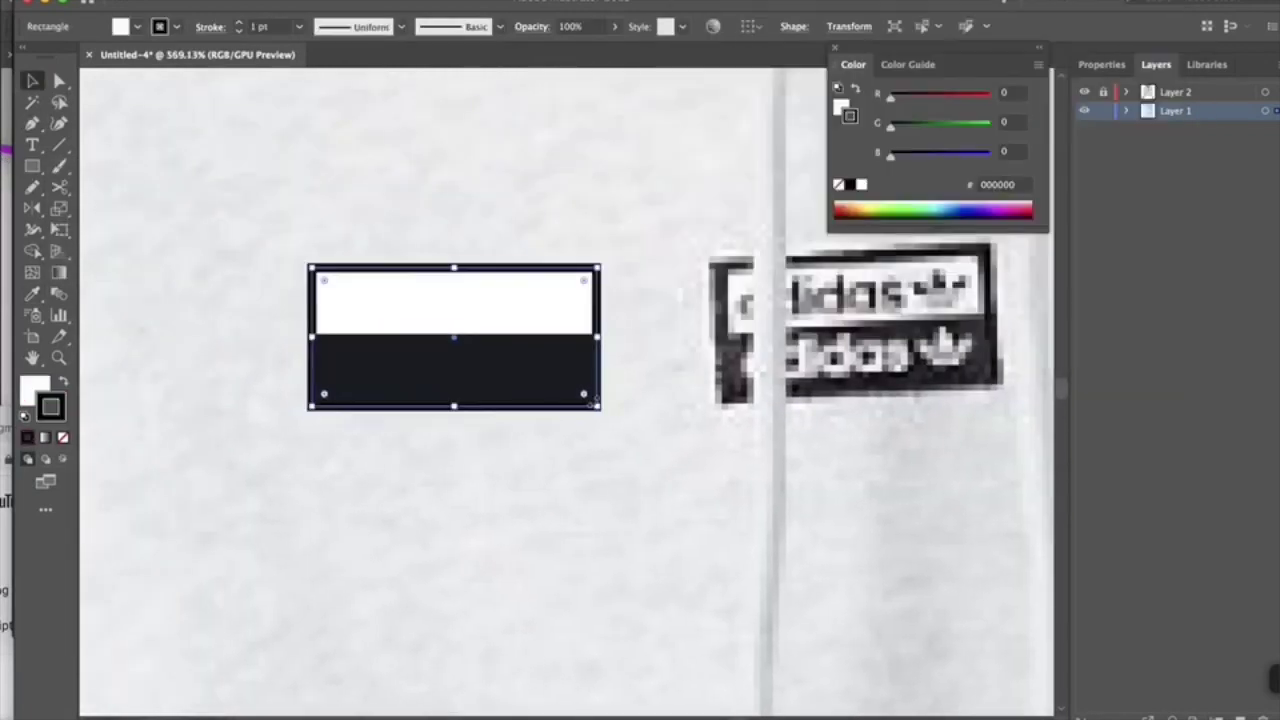
- Fit the dark rectangle to the outer edges of the logo frame's lower half
scroll(386, 357, up, 2)
click(484, 330)
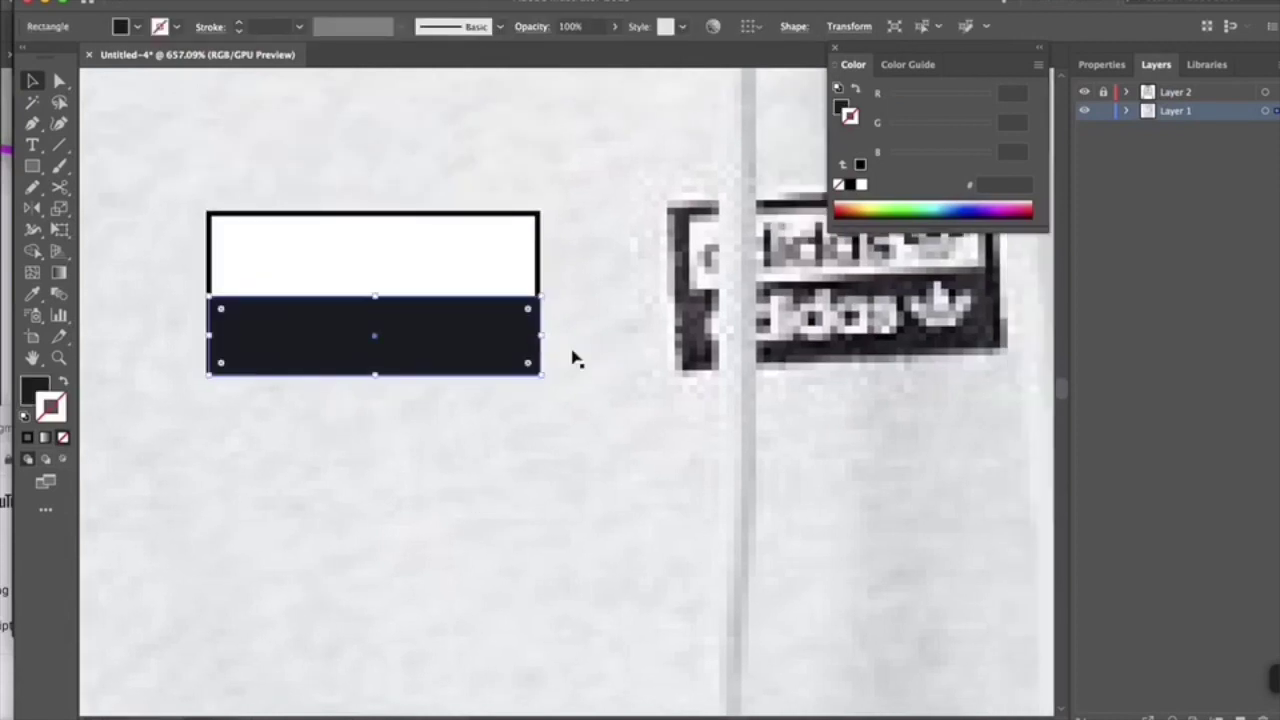
click(574, 360)
scroll(523, 456, down, 3)
click(443, 371)
click(400, 437)
scroll(400, 420, down, 1)
- Add the text "adidas" in Renogare Regular at 6 pt and centre it in the white half of the logo box
click(33, 145)
click(442, 184)
text(adidas)
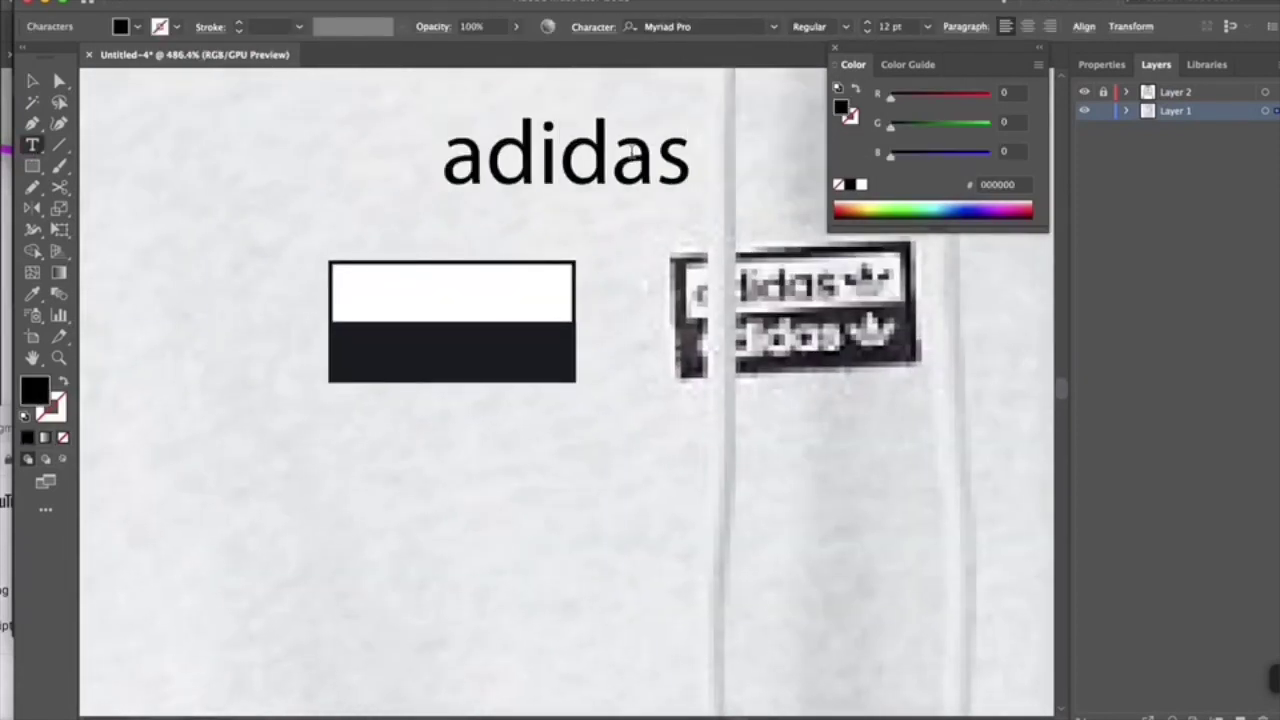
key(Escape)
click(867, 31)
click(773, 26)
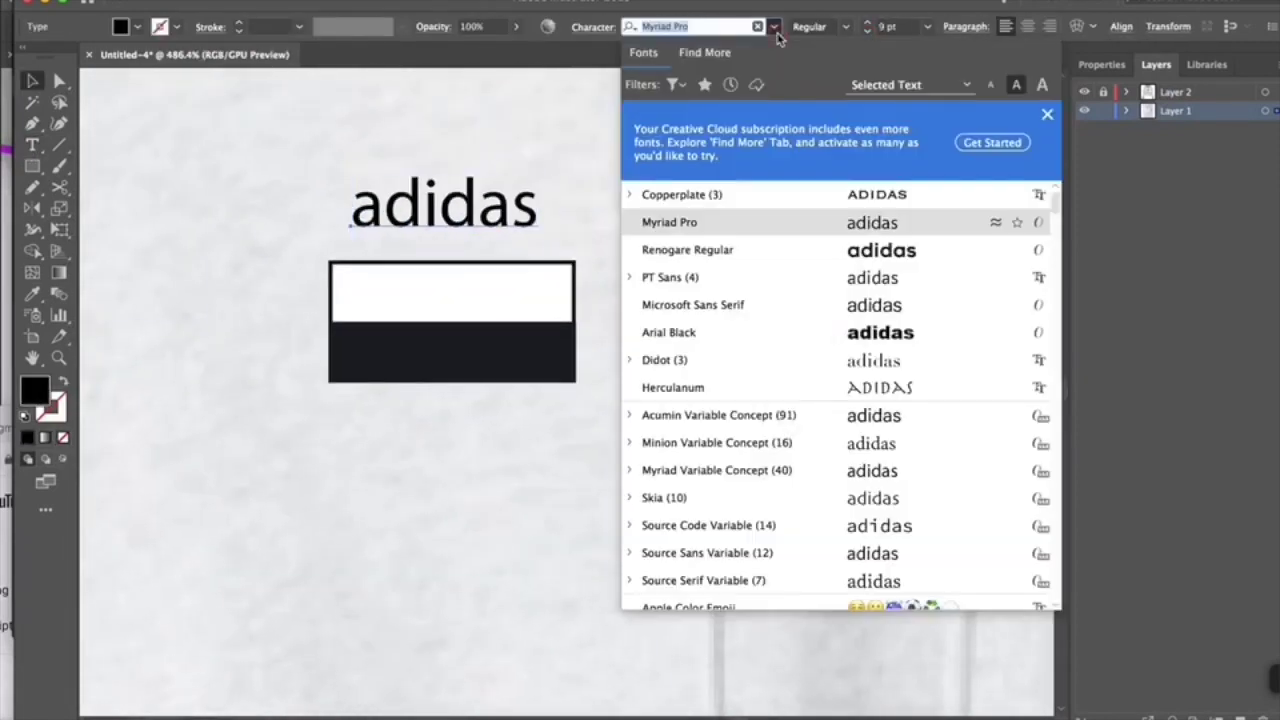
click(771, 250)
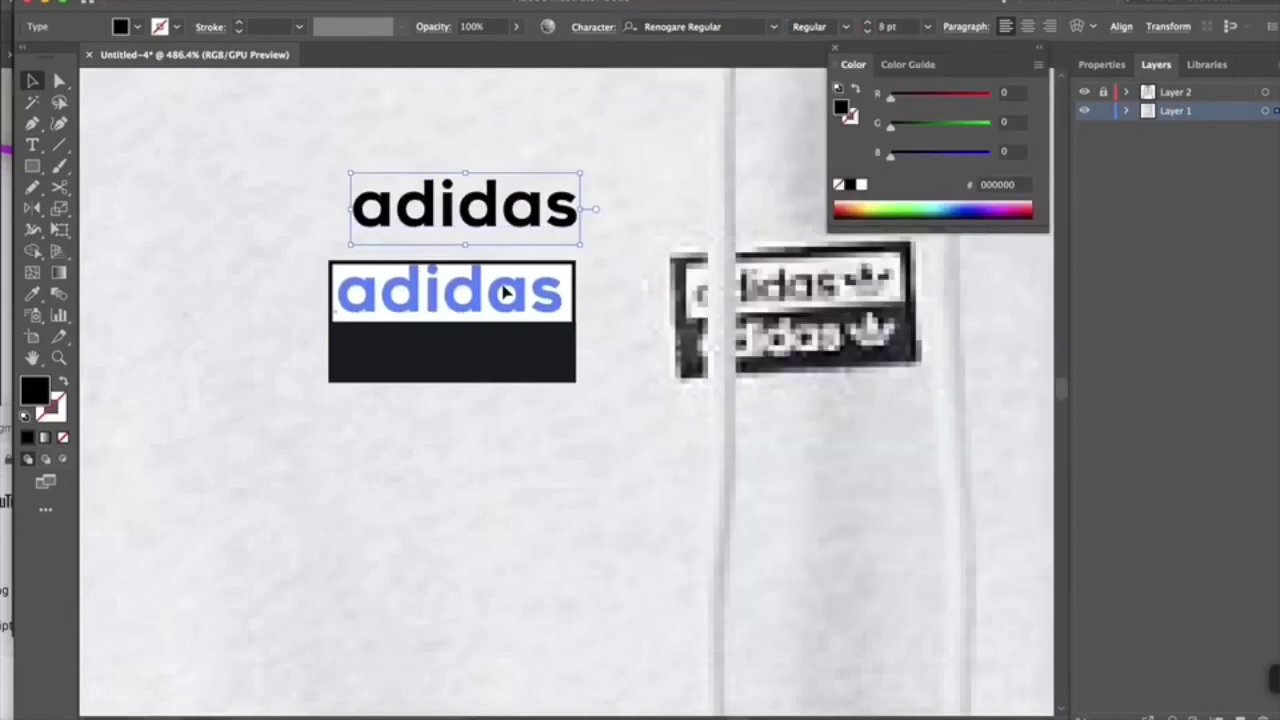
drag(505, 290, 505, 291)
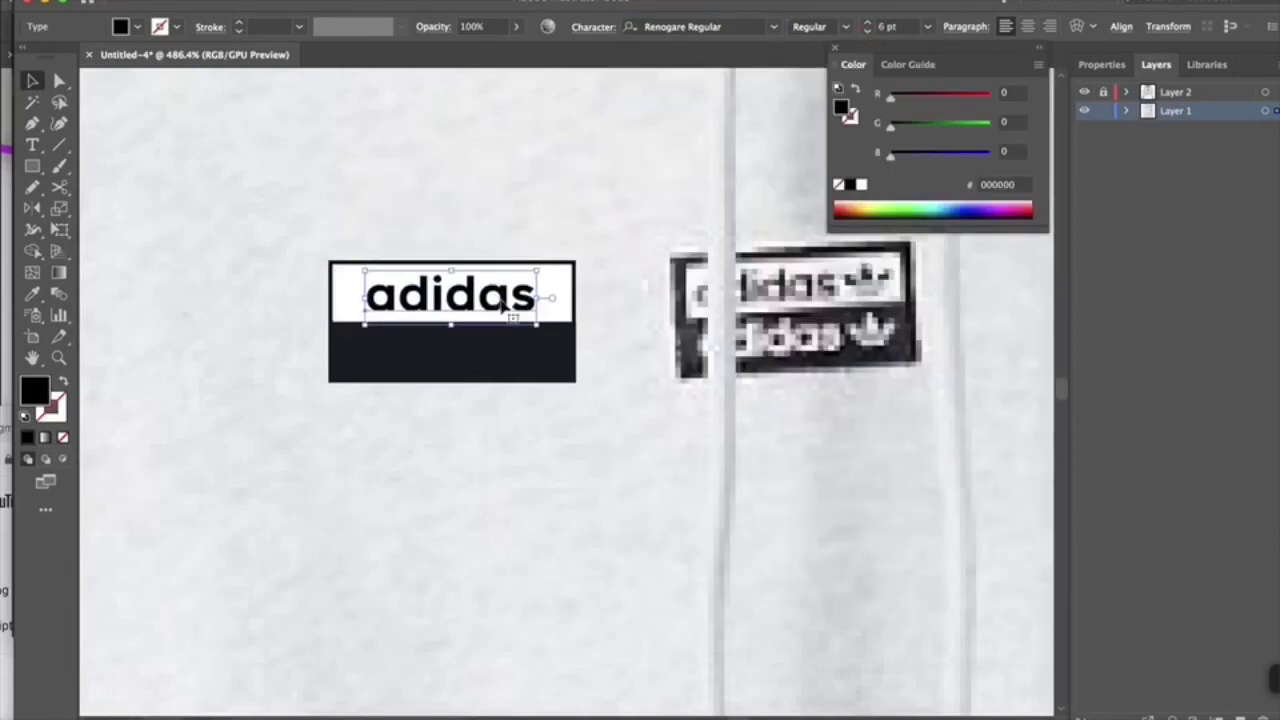
- Copy the logo text into the dark half of the box and fill the copy with white
drag(505, 345, 505, 360)
double_click(40, 390)
click(1115, 61)
click(420, 406)
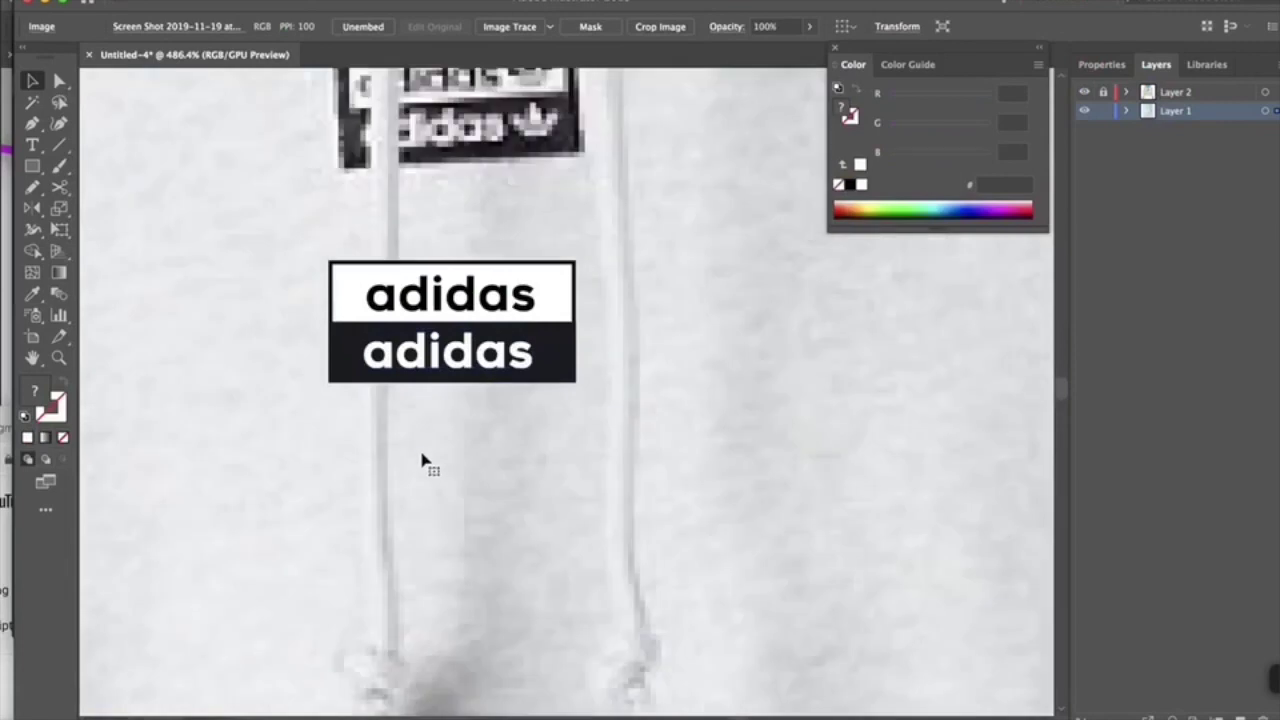
- Separate the logo box from the photo and group its rectangles and text
scroll(727, 355, down, 5)
drag(748, 414, 323, 420)
drag(620, 380, 497, 306)
scroll(550, 349, up, 5)
right_click(554, 351)
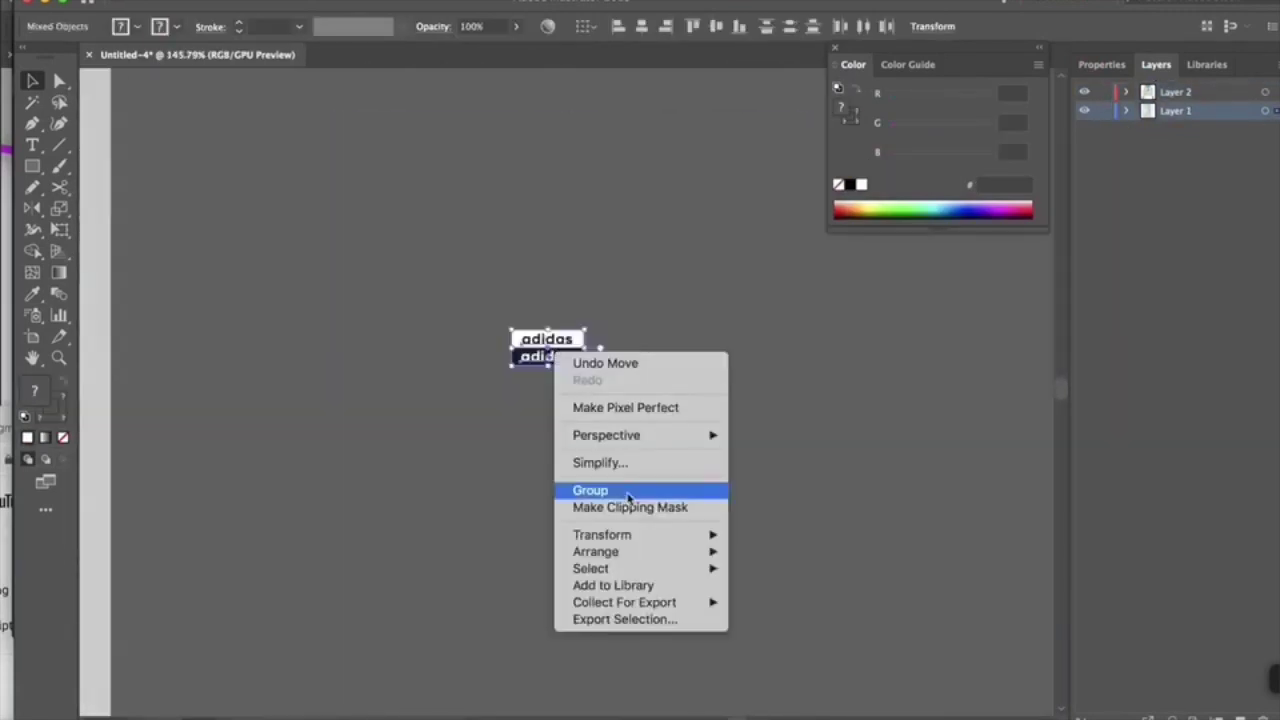
click(629, 492)
- Place the logo group on the hoodie's chest between the drawstrings
scroll(560, 540, down, 5)
scroll(617, 560, right, 3)
drag(374, 433, 968, 336)
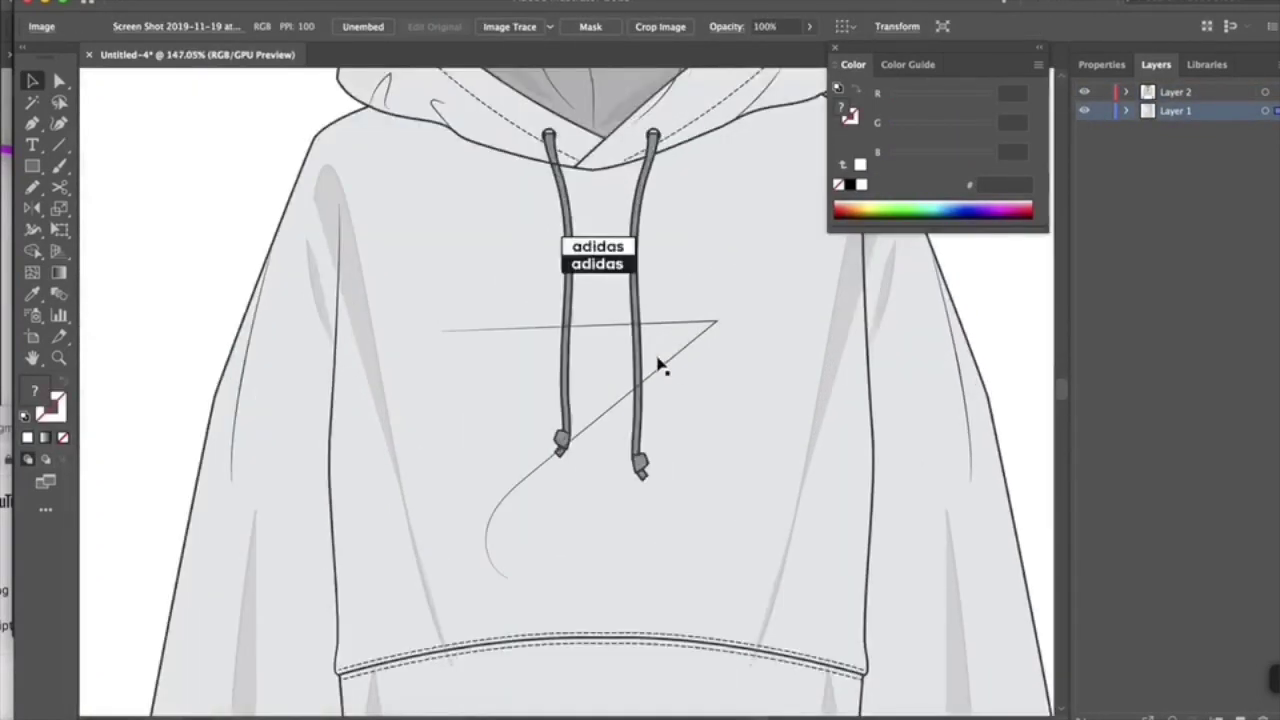
click(636, 312)
right_click(646, 462)
- Lower the opacity of the hood's #727272 interior shading to 25%
click(217, 229)
click(614, 26)
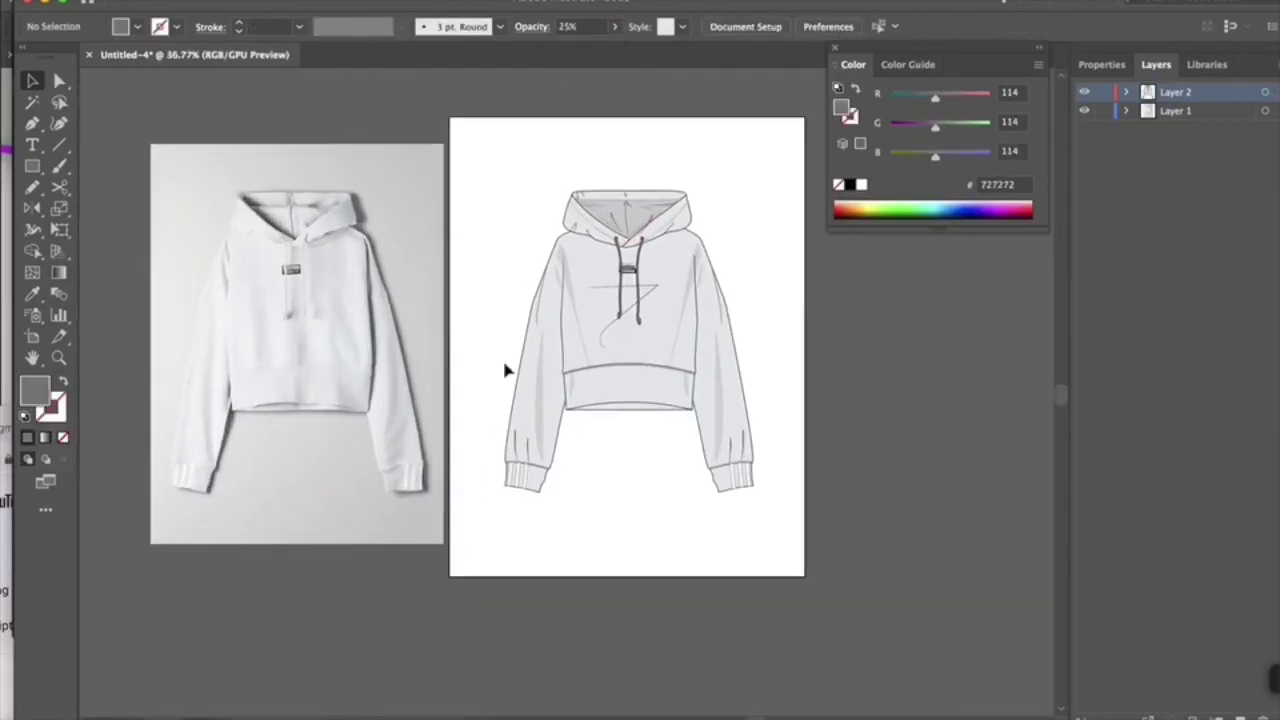
scroll(592, 427, up, 1)
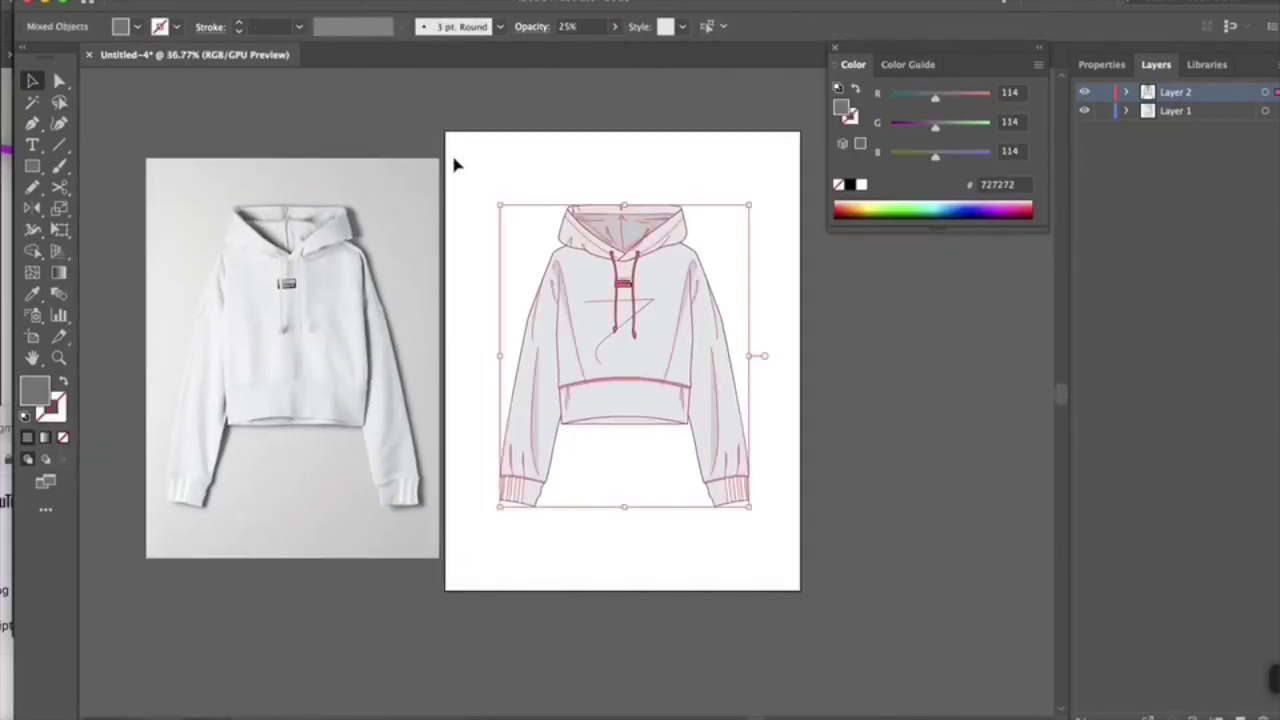
- Group all parts of the hoodie drawing and scale the group down to sit beside the photo
right_click(574, 252)
click(620, 406)
drag(749, 205, 622, 447)
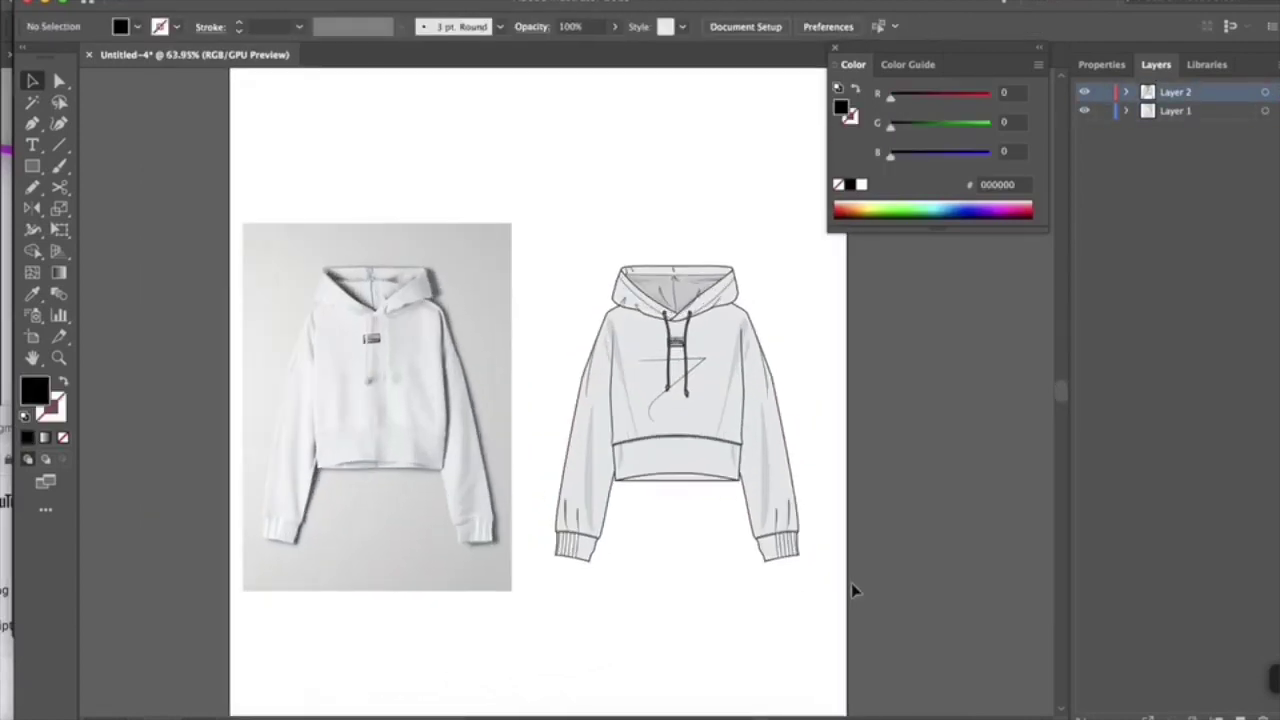
drag(724, 408, 614, 408)
drag(700, 252, 657, 270)
- Duplicate the hoodie drawing beside the original and recolour the copy's body fill to a dark slate blue-grey
drag(526, 548, 663, 551)
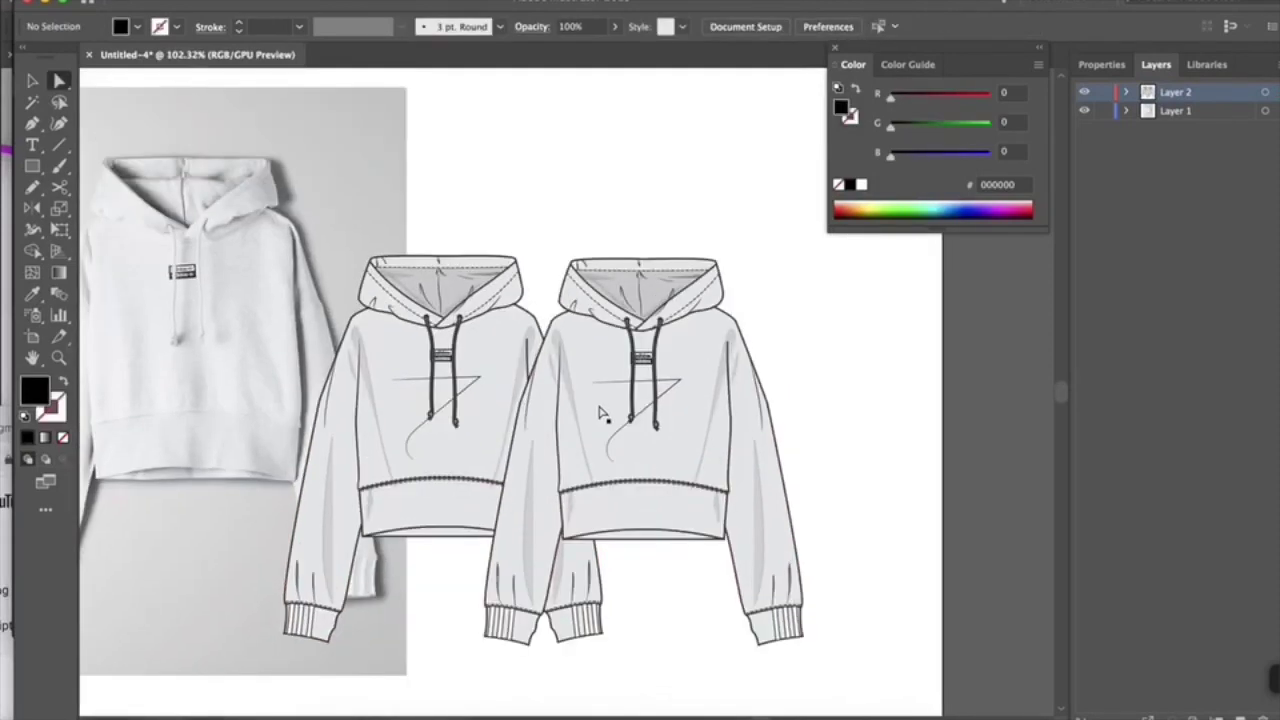
click(600, 413)
double_click(841, 107)
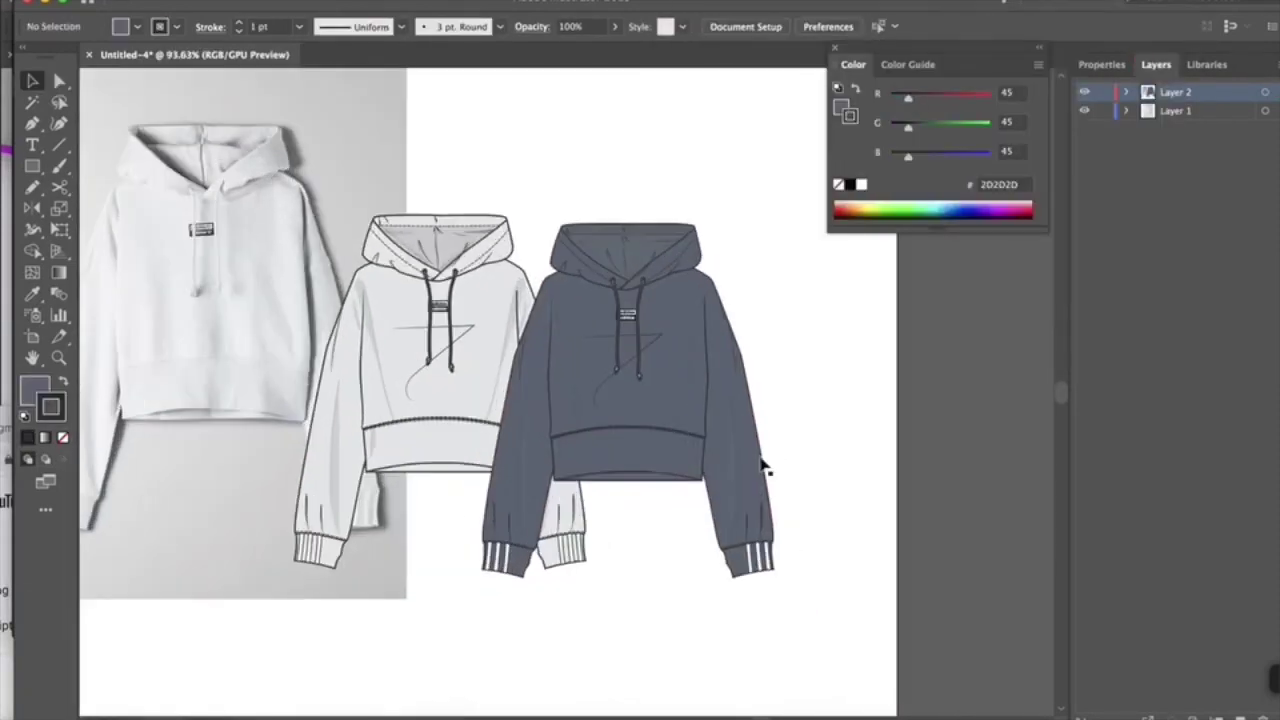
- Duplicate the slate blue-grey hoodie beside itself and change the new copy's body fill to beige #B2A78D
drag(590, 430, 800, 430)
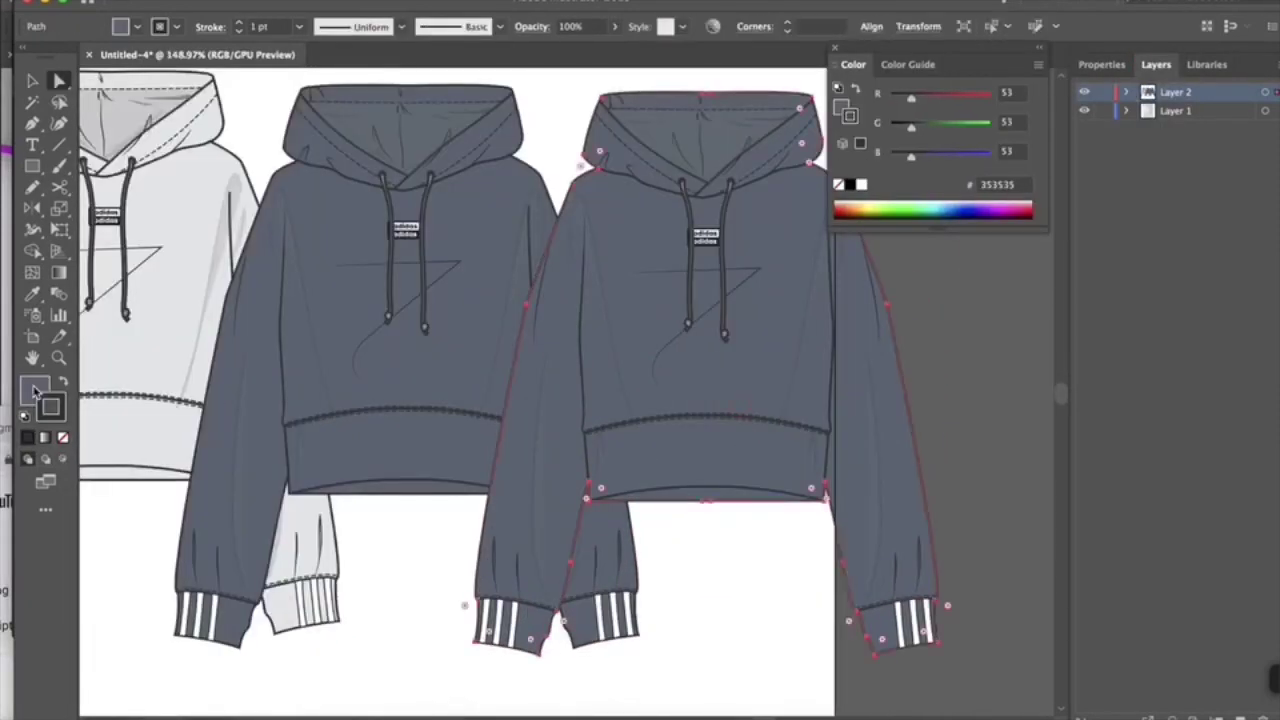
double_click(35, 390)
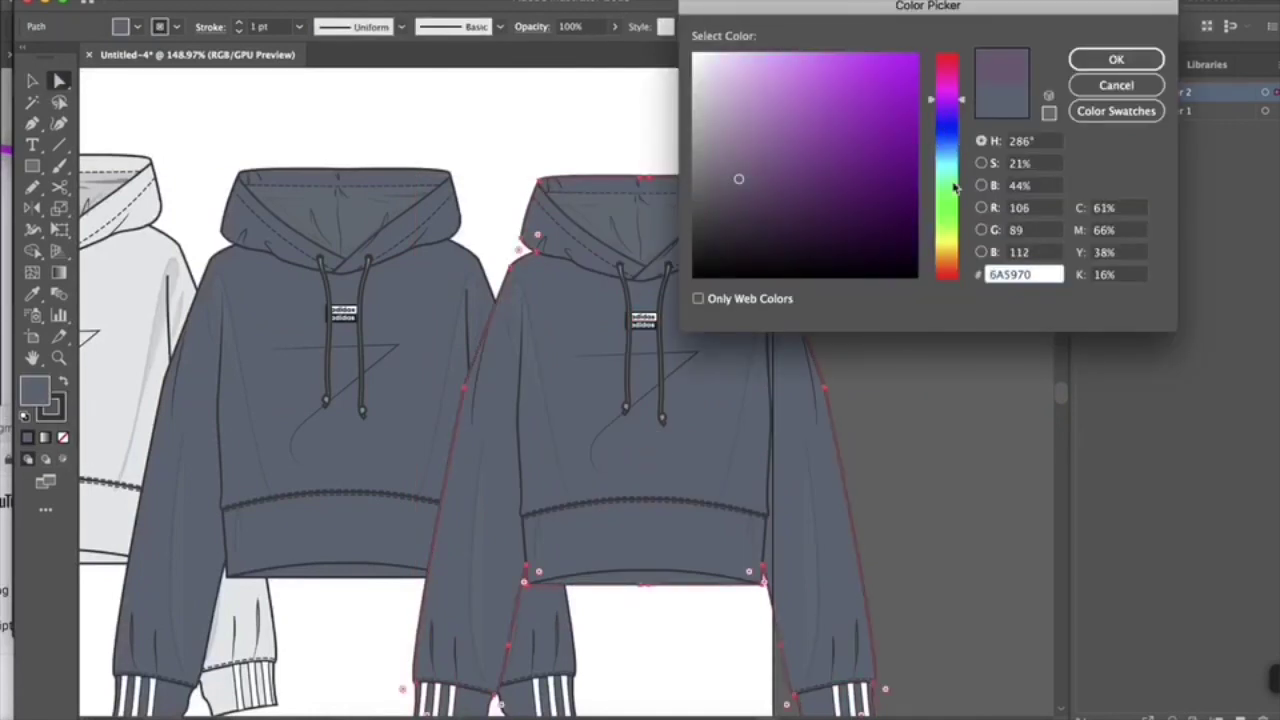
drag(958, 100, 958, 245)
key(Return)
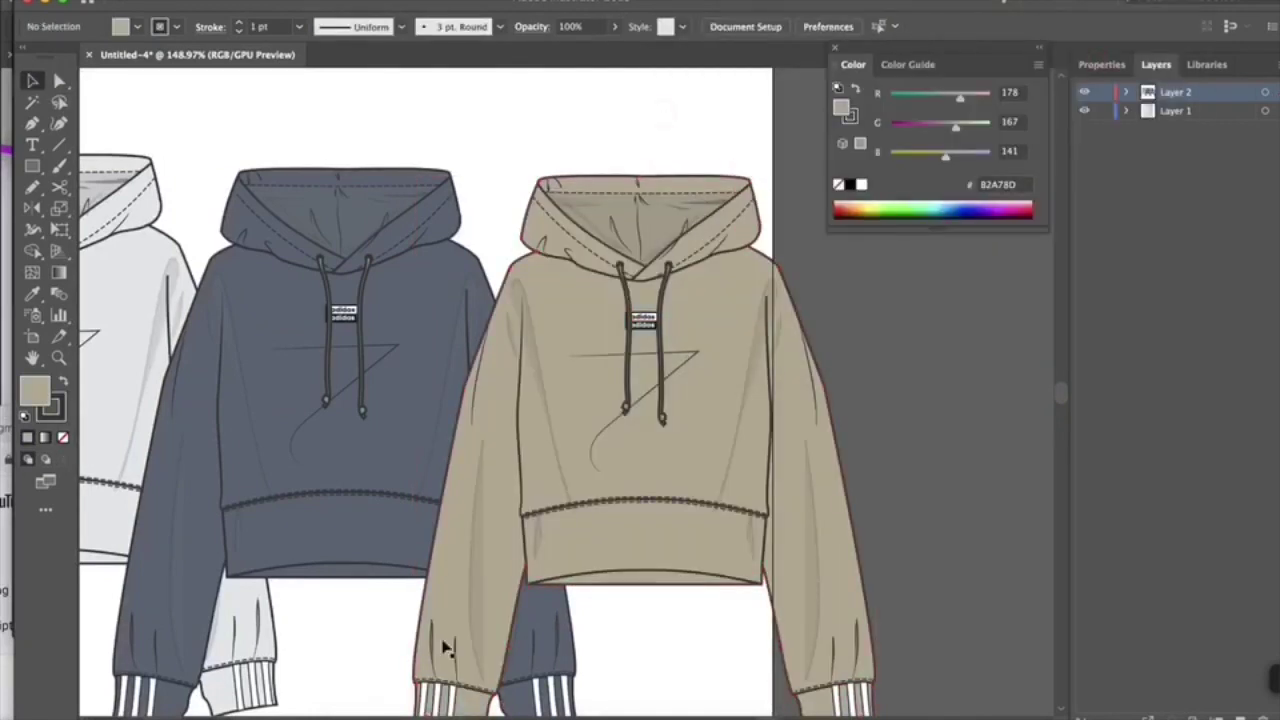
- Scale the row of three hoodie drawings down slightly and enlarge the reference photo on the artboard
key(ctrl+0)
drag(635, 483, 615, 433)
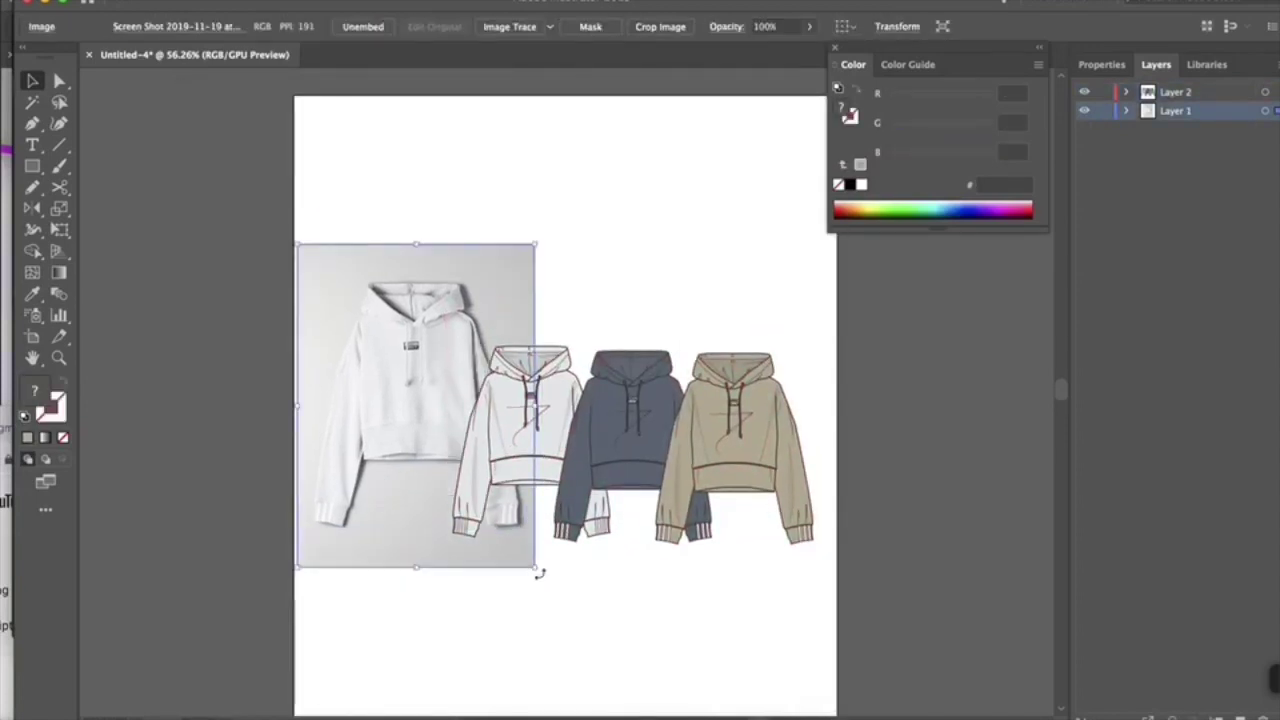
drag(537, 571, 577, 549)
click(672, 625)
scroll(845, 572, left, 2)
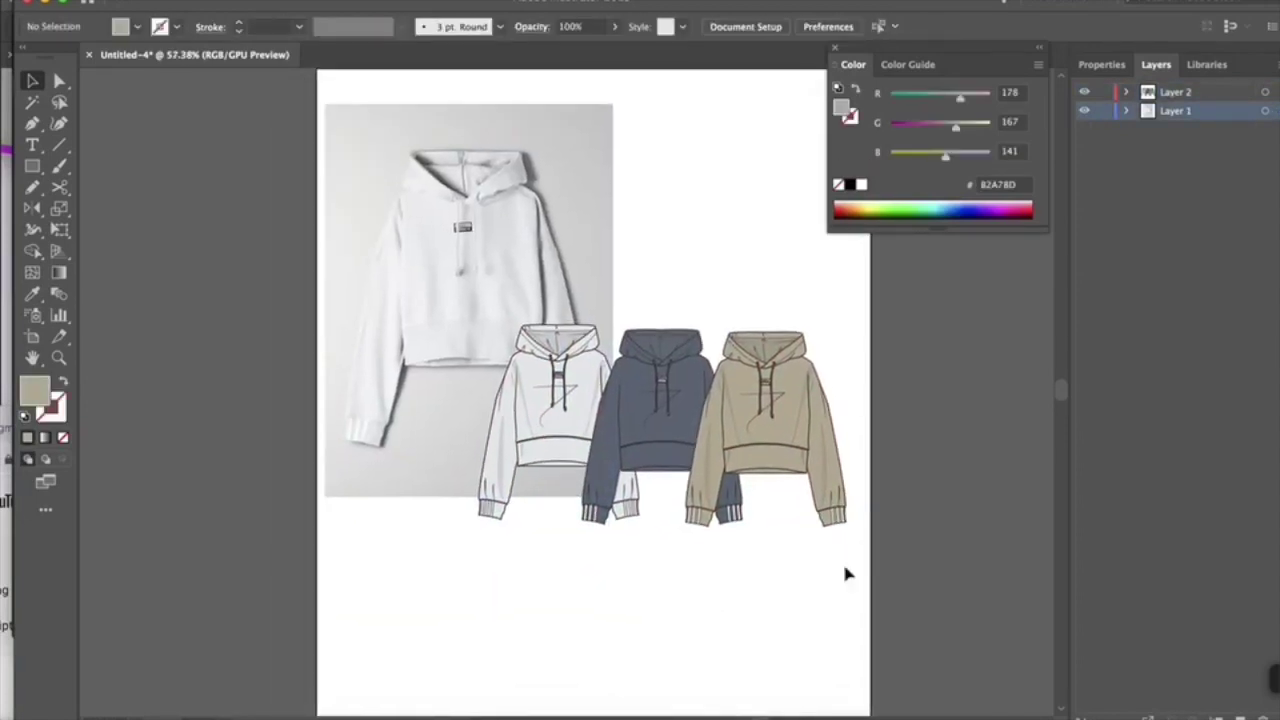